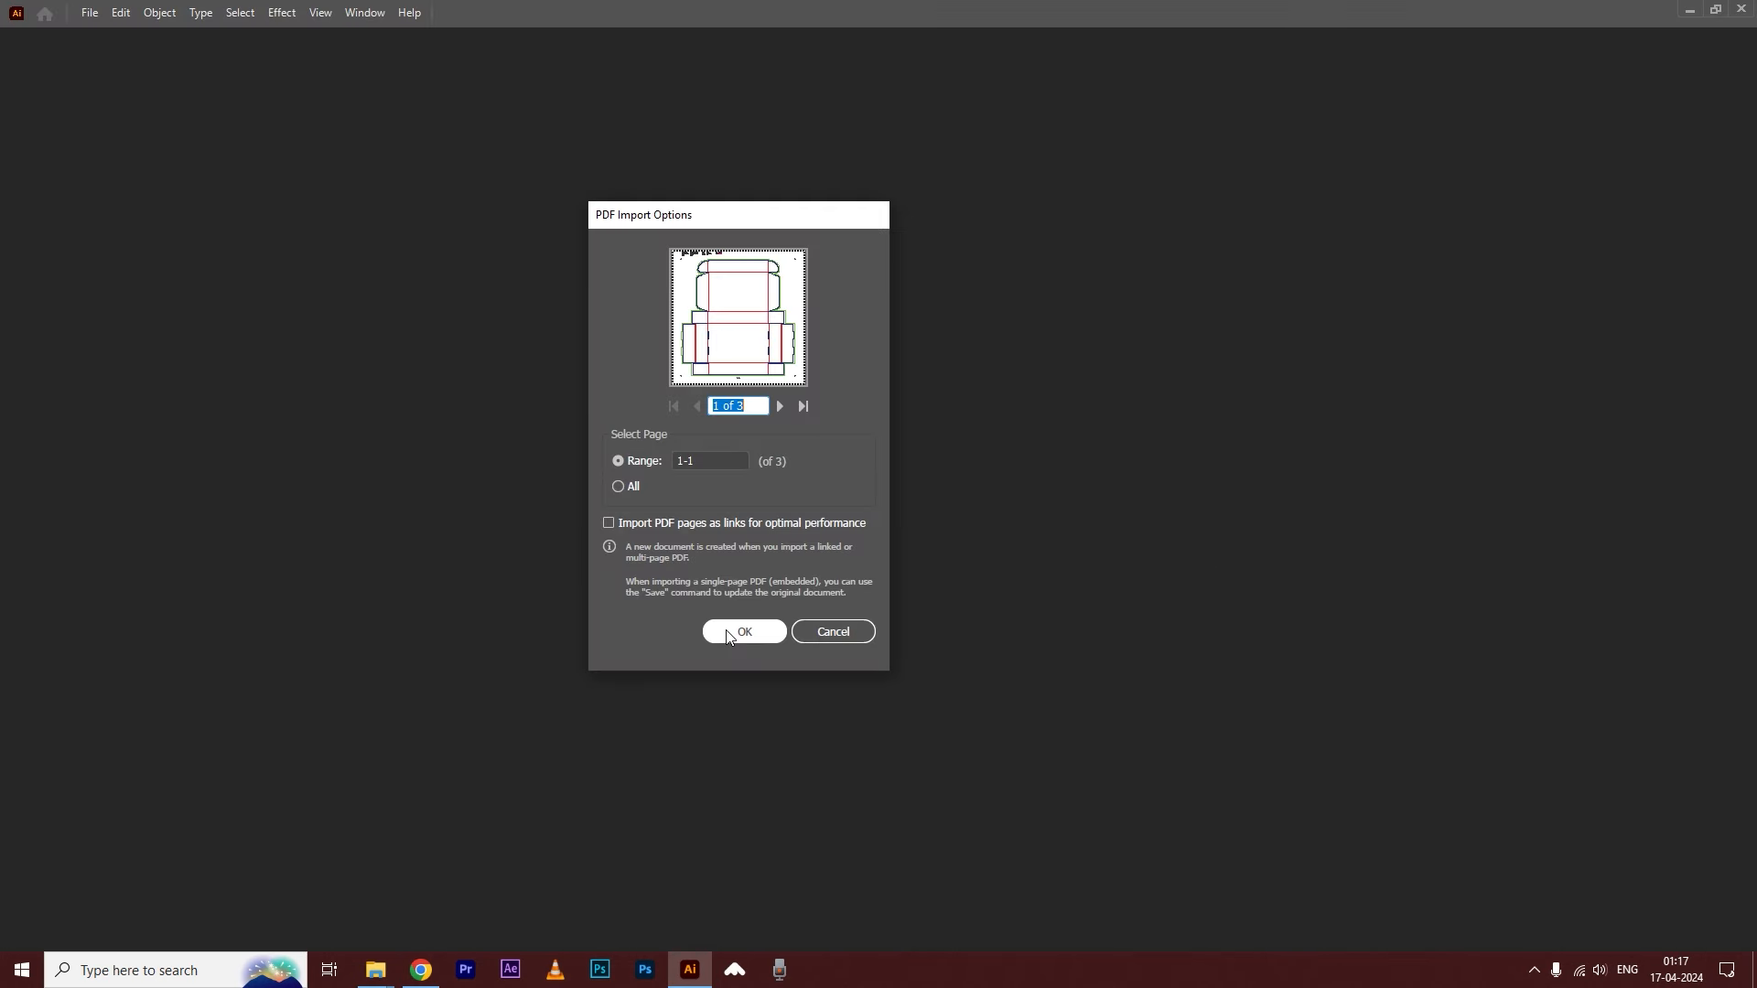
- Import page 1 of the three-page dieline PDF and bring the box layout into view
click(743, 633)
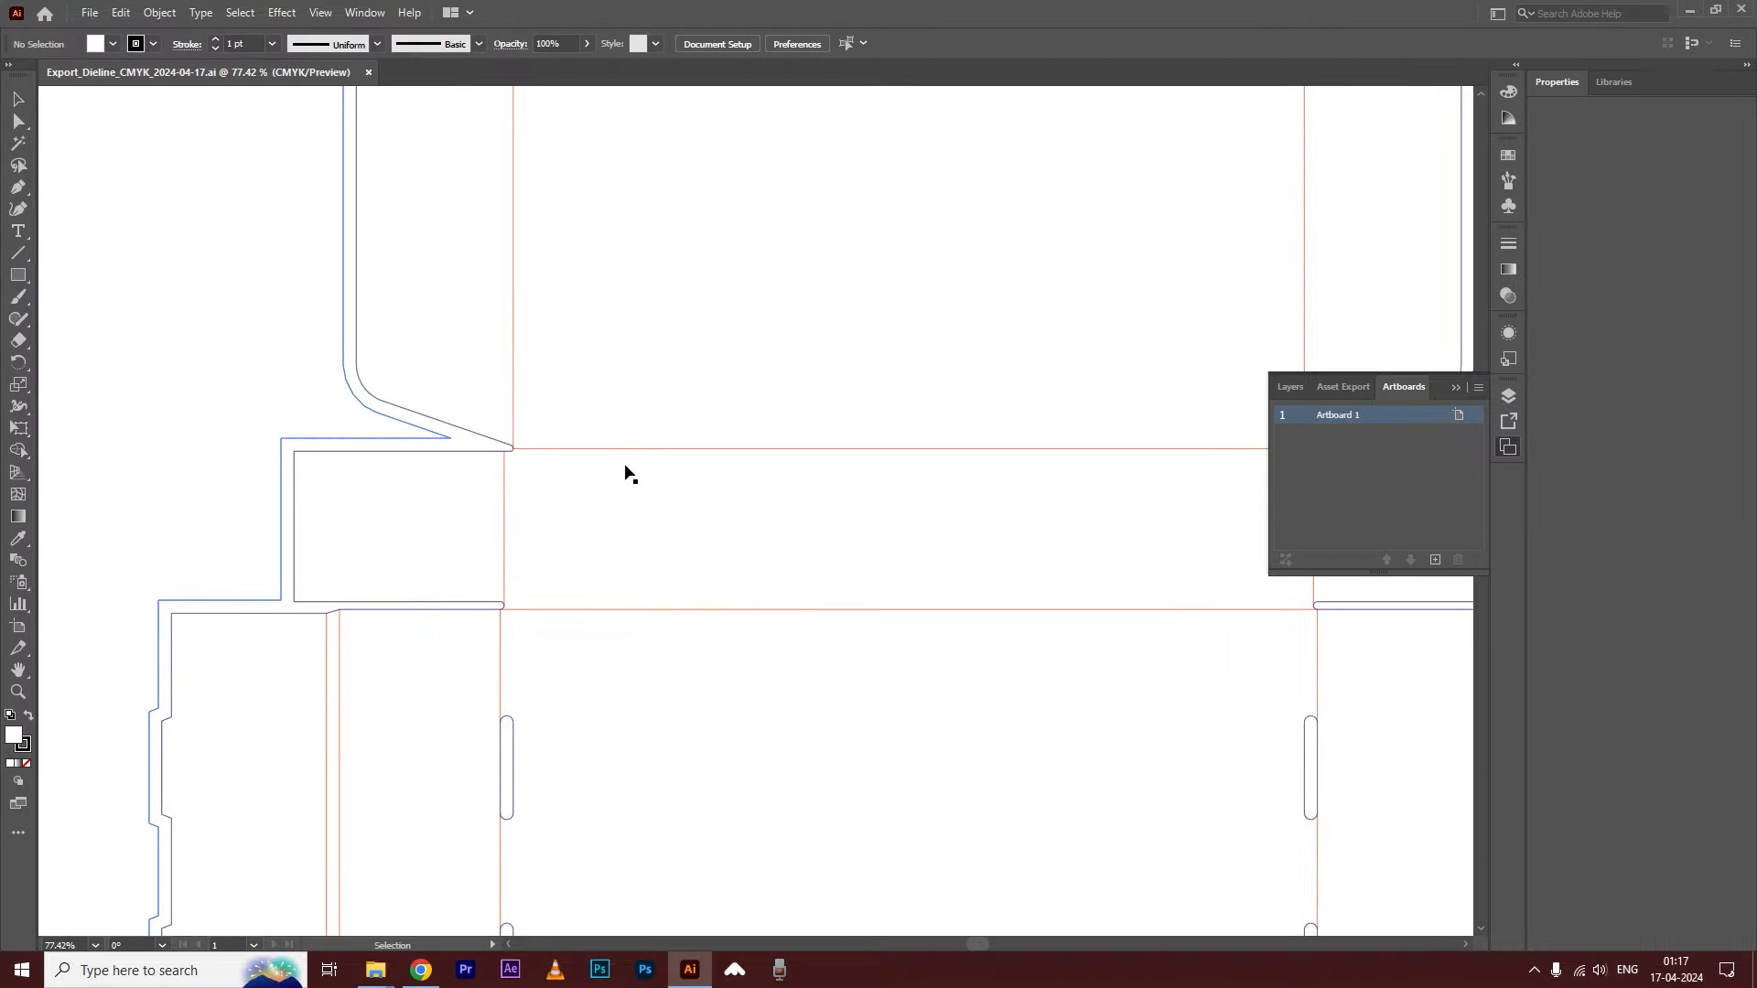
alt+click(819, 457)
alt+click(819, 458)
alt+click(819, 458)
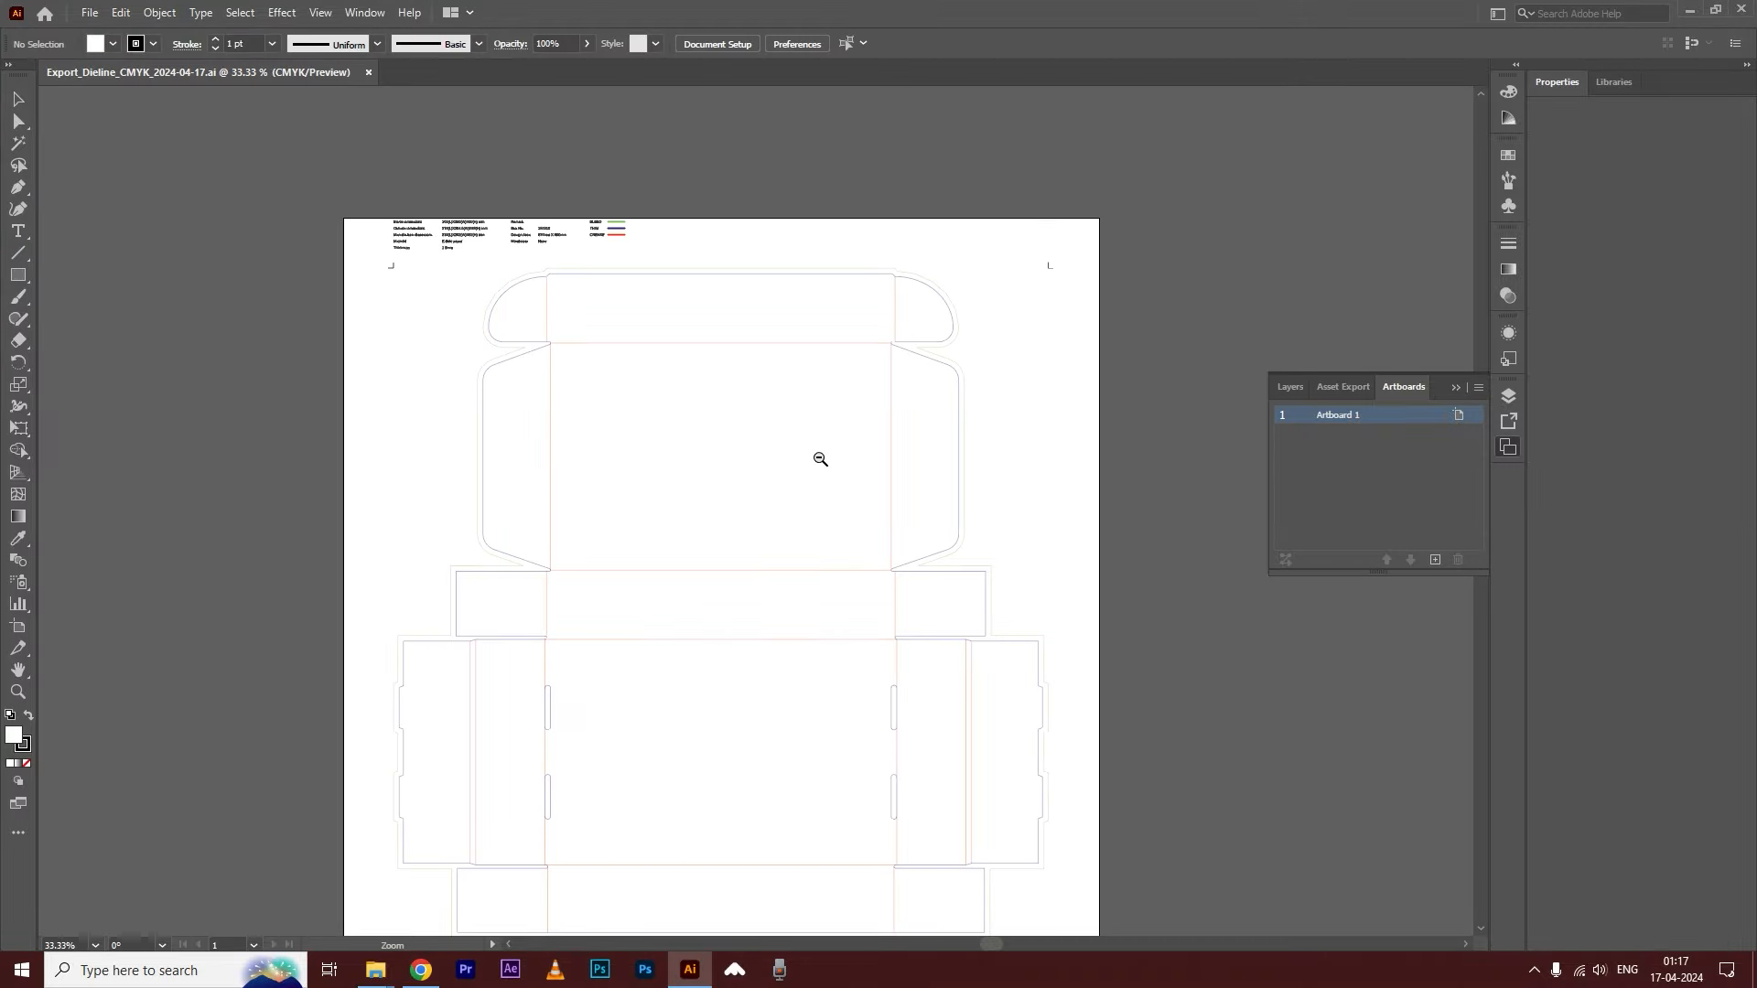
alt+click(819, 457)
- Draw a rectangle about 865 by 578 px covering the large upper panel of the box dieline
drag(772, 620, 943, 492)
click(839, 448)
click(815, 399)
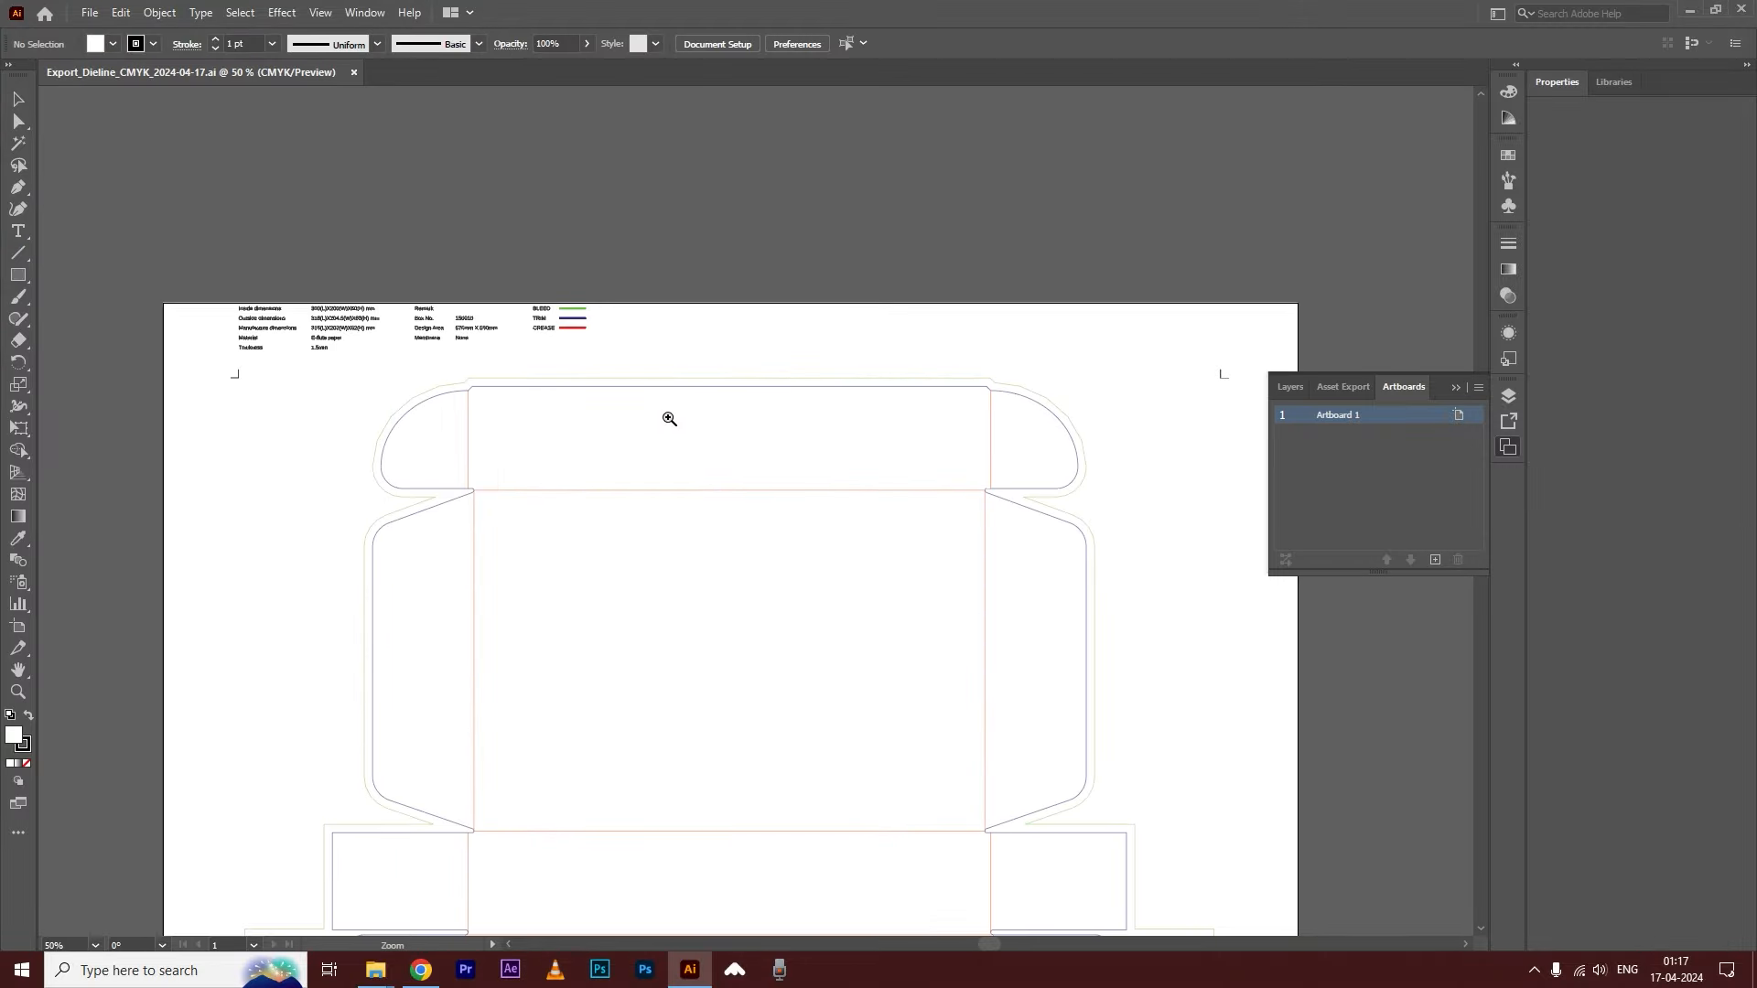
scroll(796, 376, down, 4)
key(v)
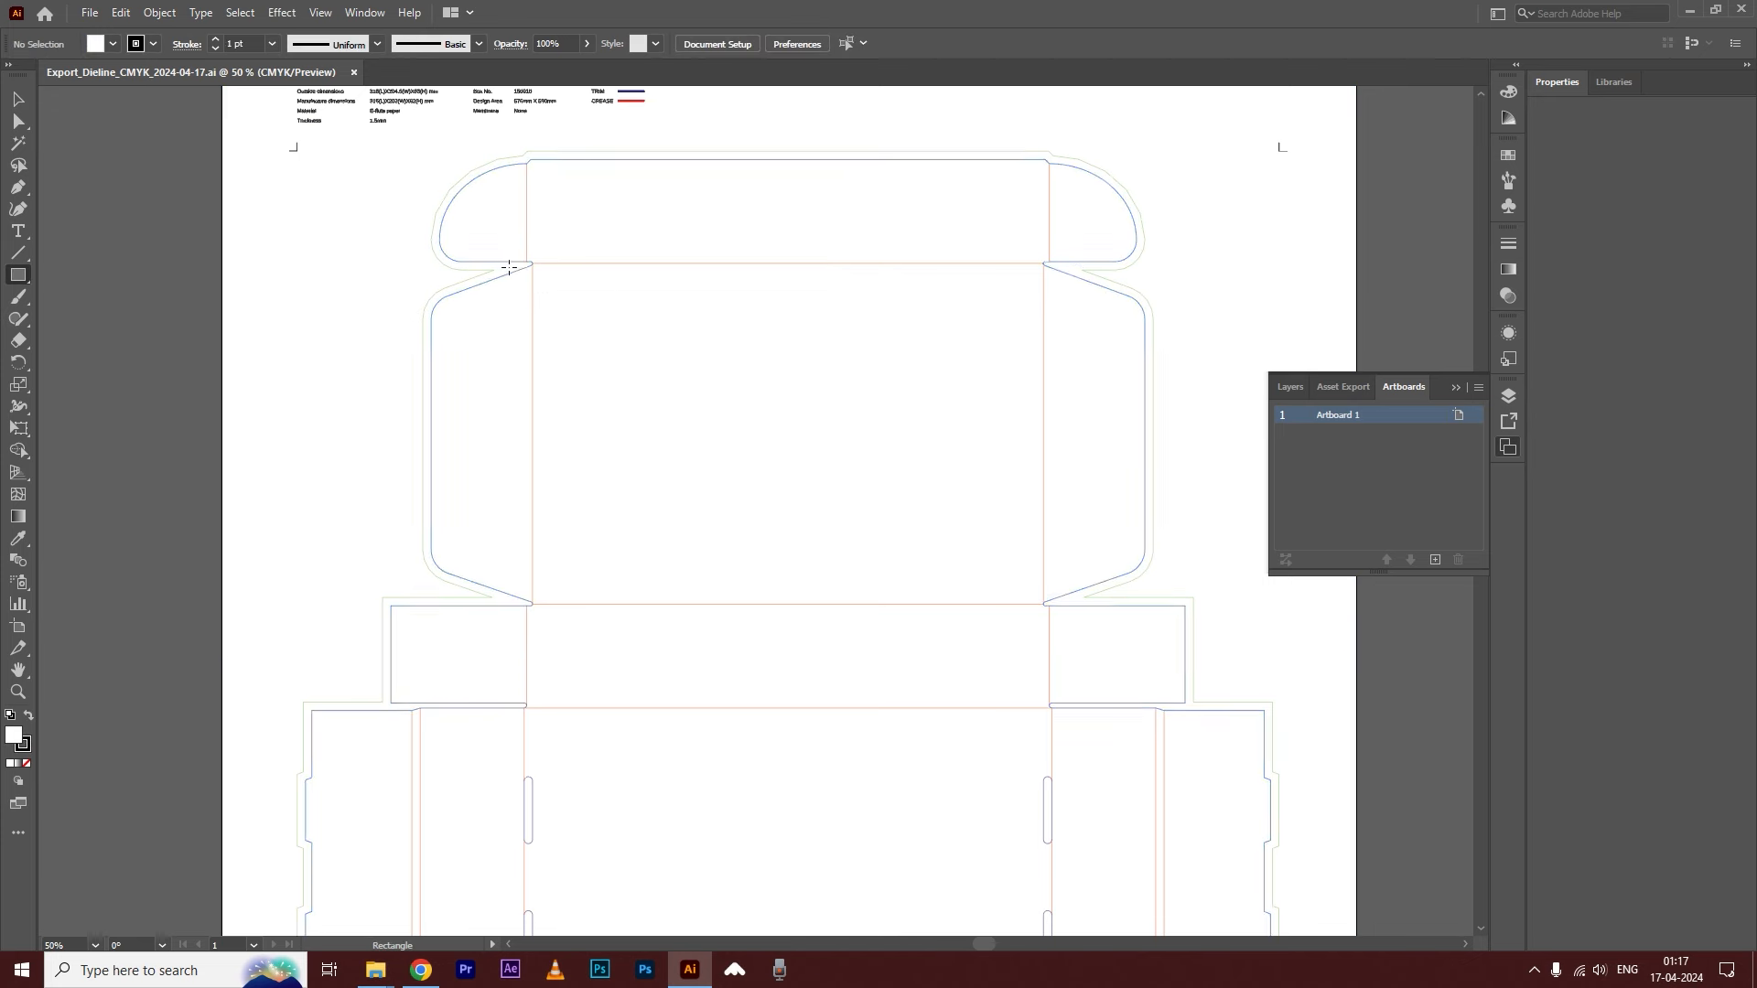
drag(532, 264, 1044, 604)
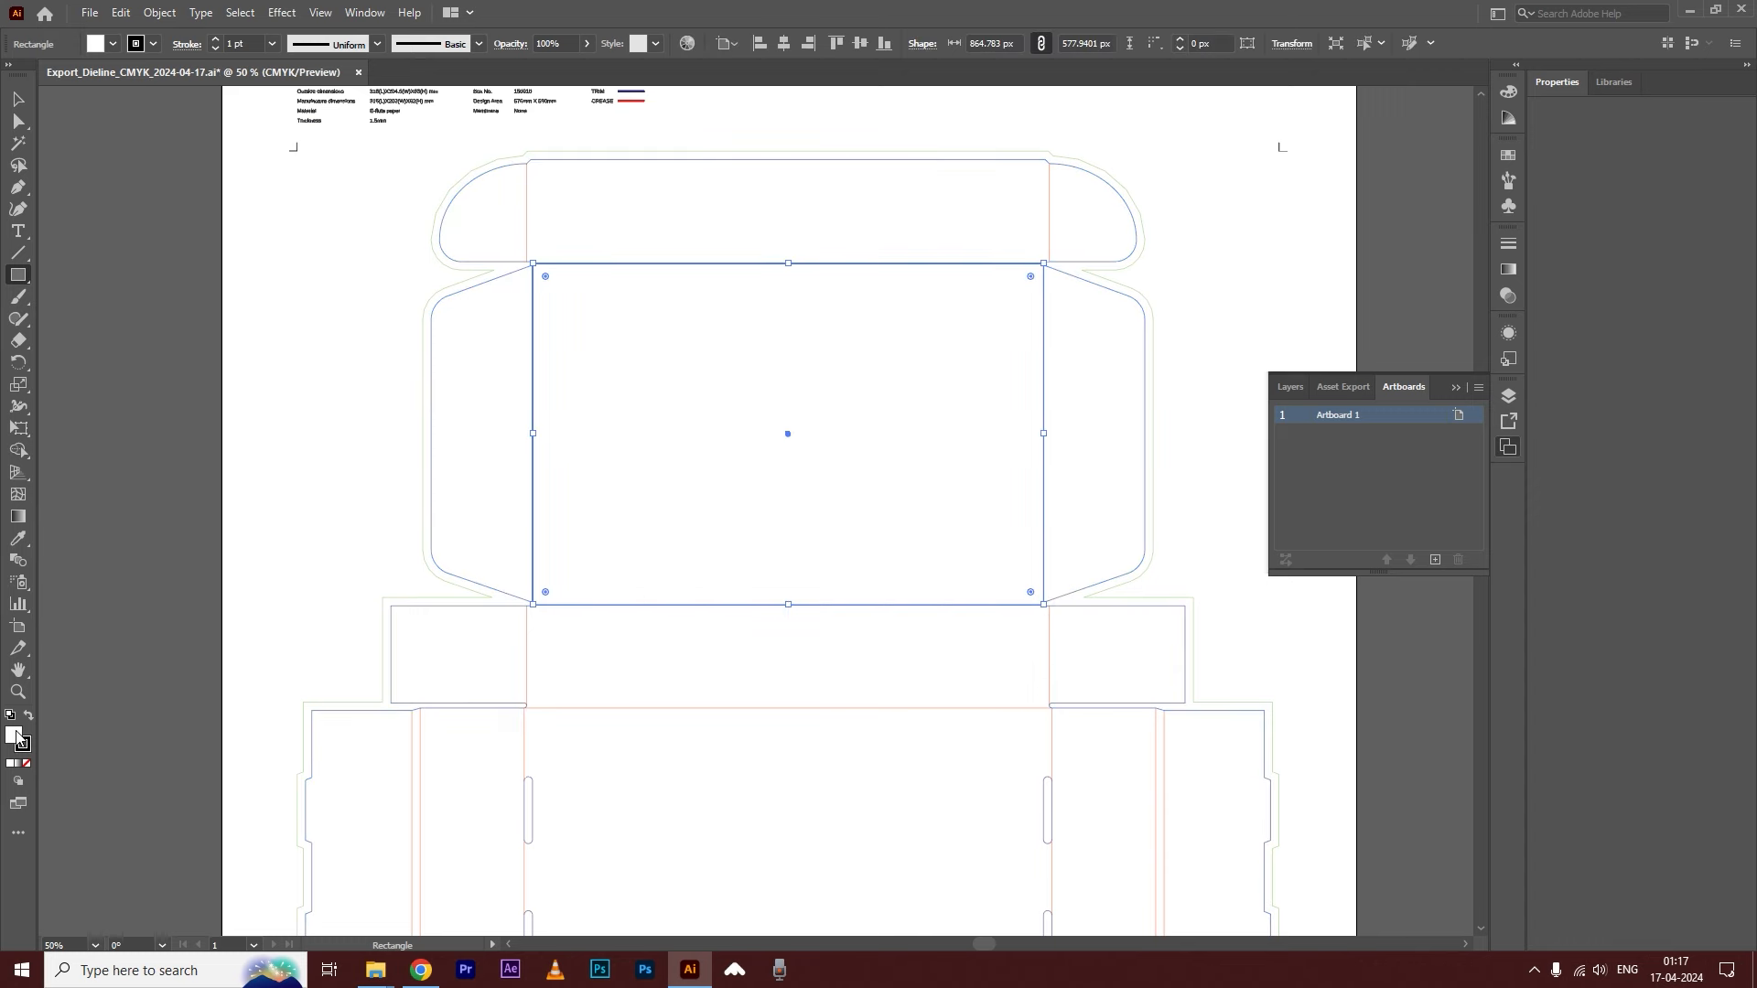
- Fill the rectangle on the upper panel with a light red and remove its stroke
double_click(14, 736)
click(1363, 435)
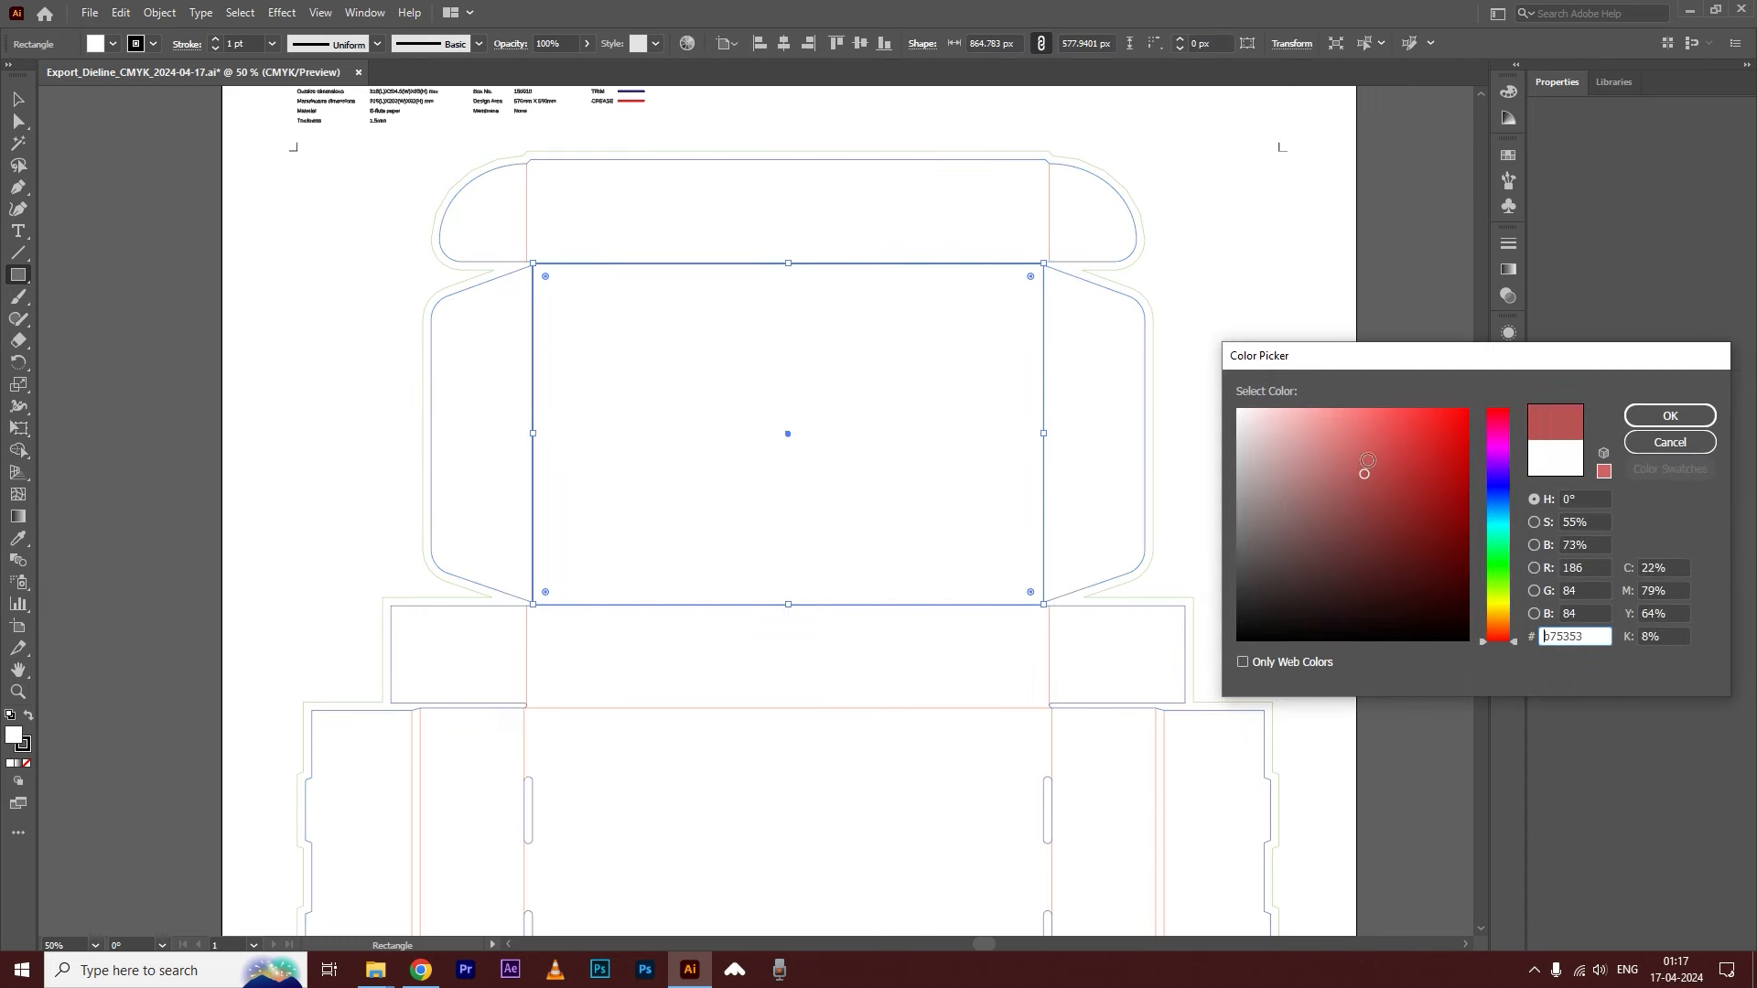
click(1668, 416)
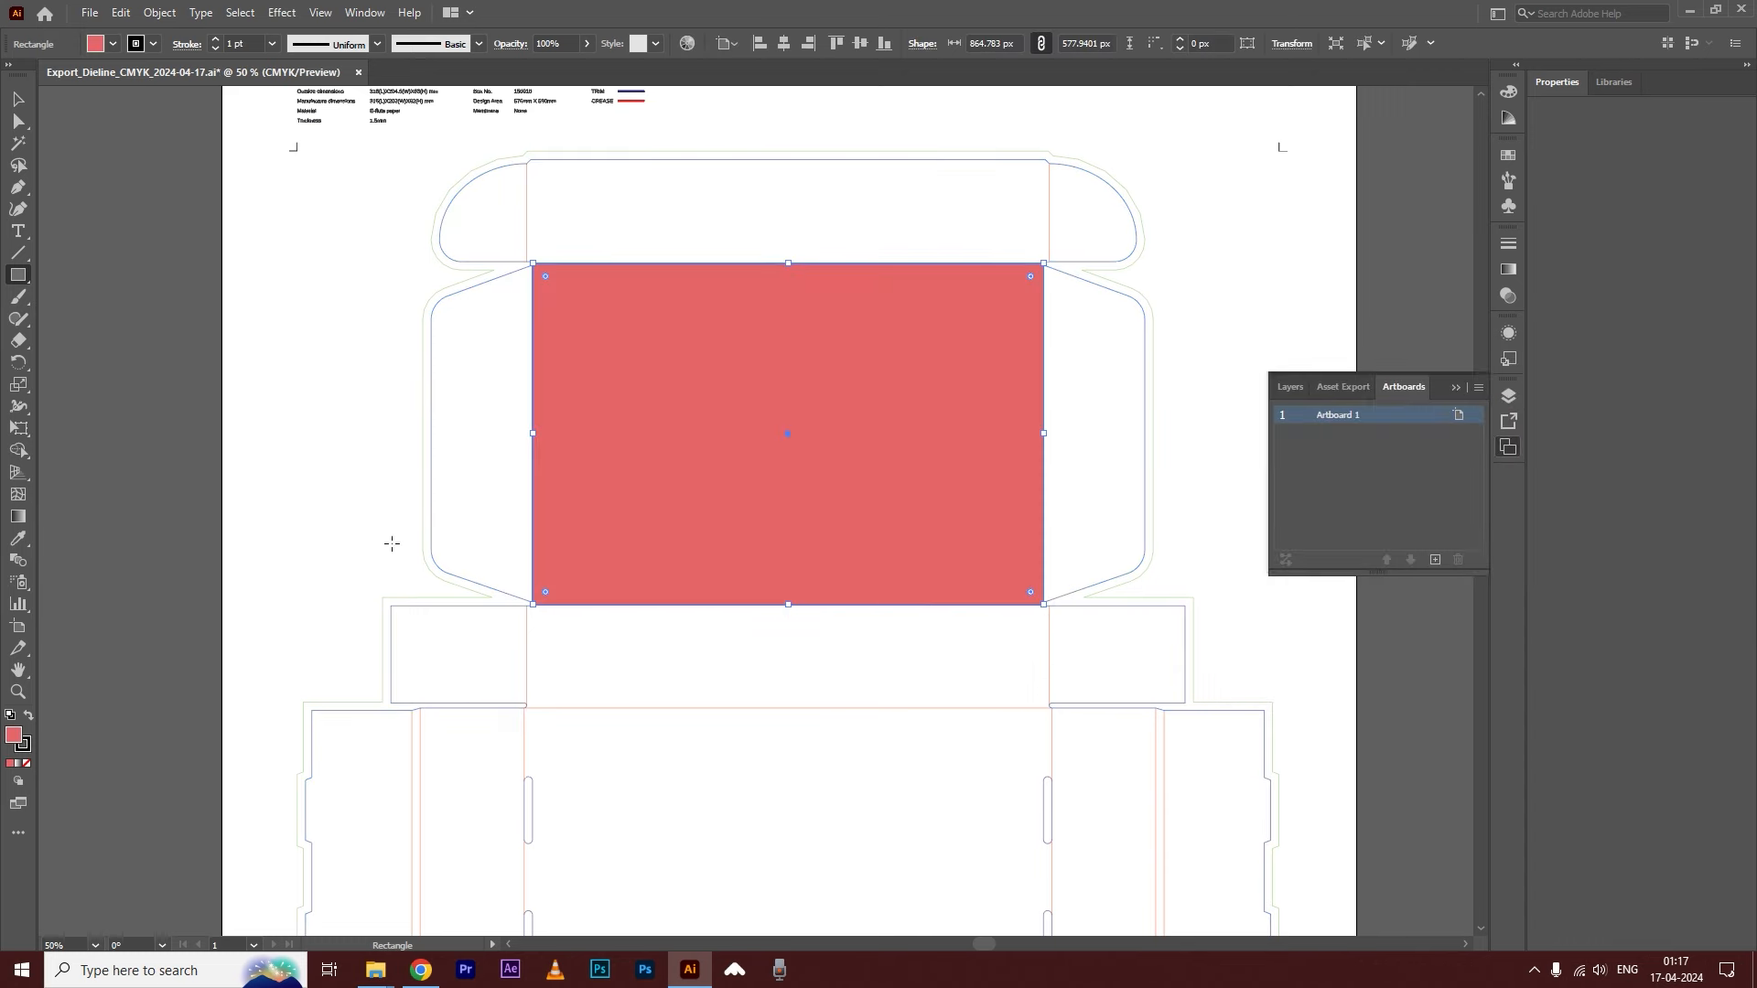
click(23, 749)
click(27, 763)
- Select the dieline's clip group and examine the lower box panels down to the Outer label
click(18, 98)
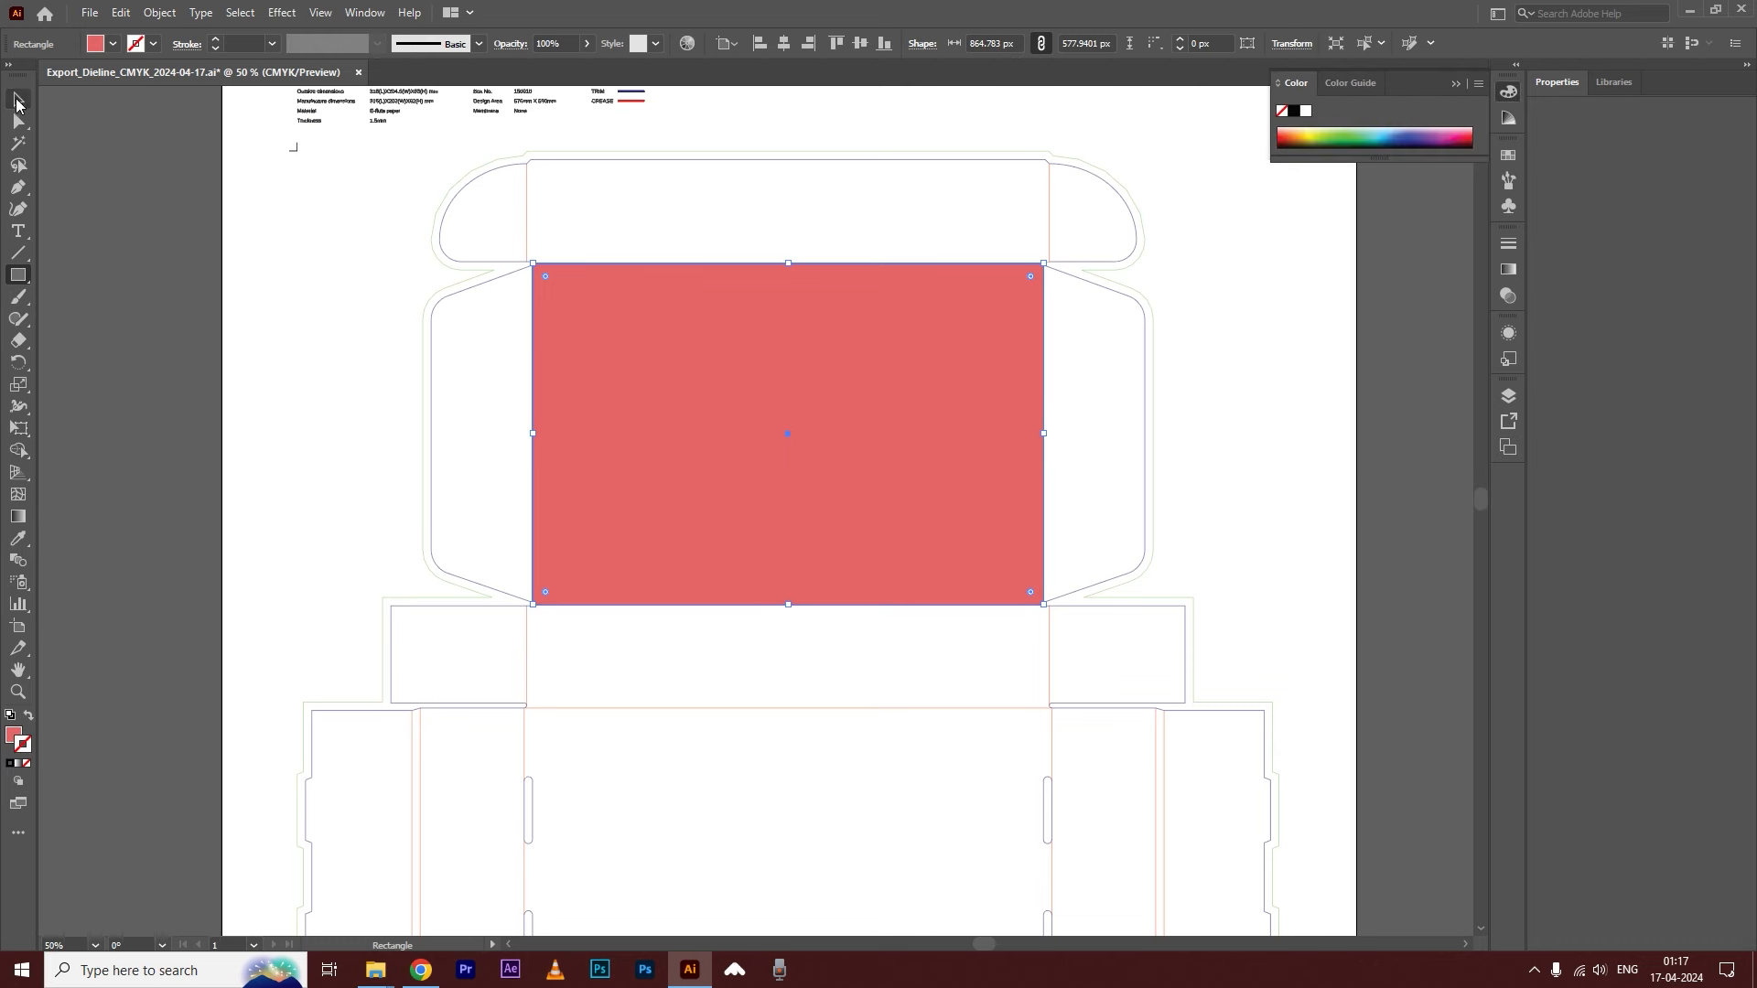
click(133, 235)
click(816, 183)
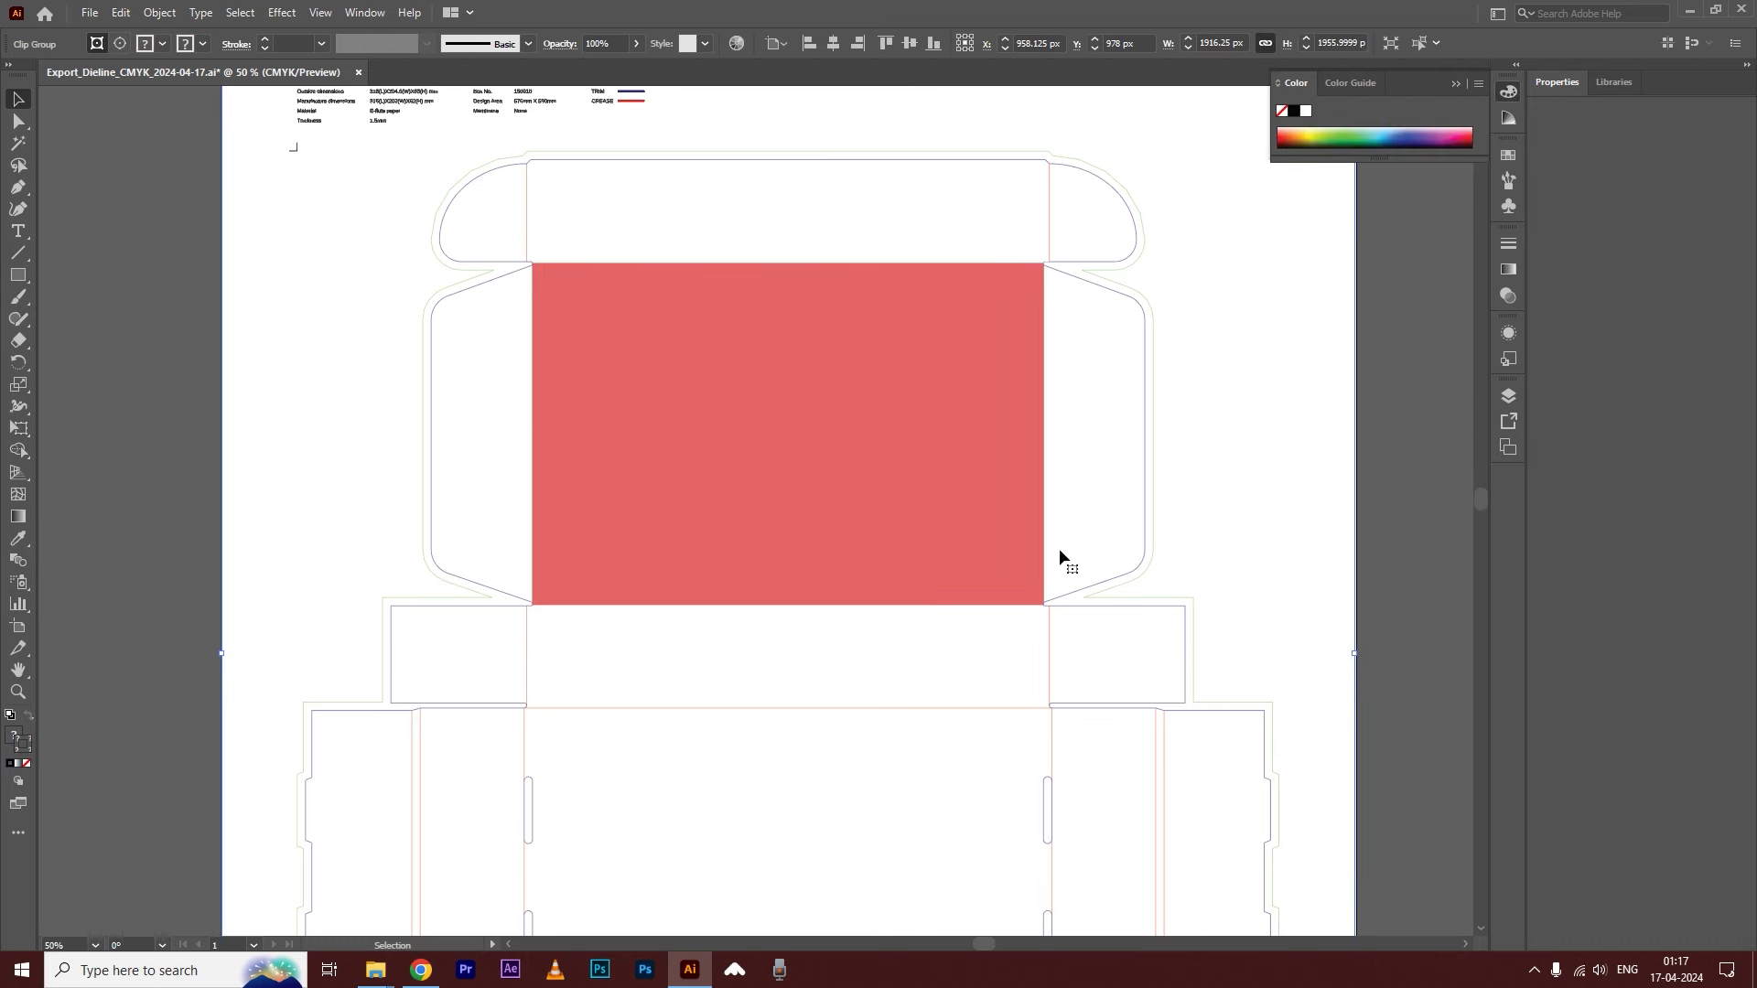
drag(902, 809, 919, 414)
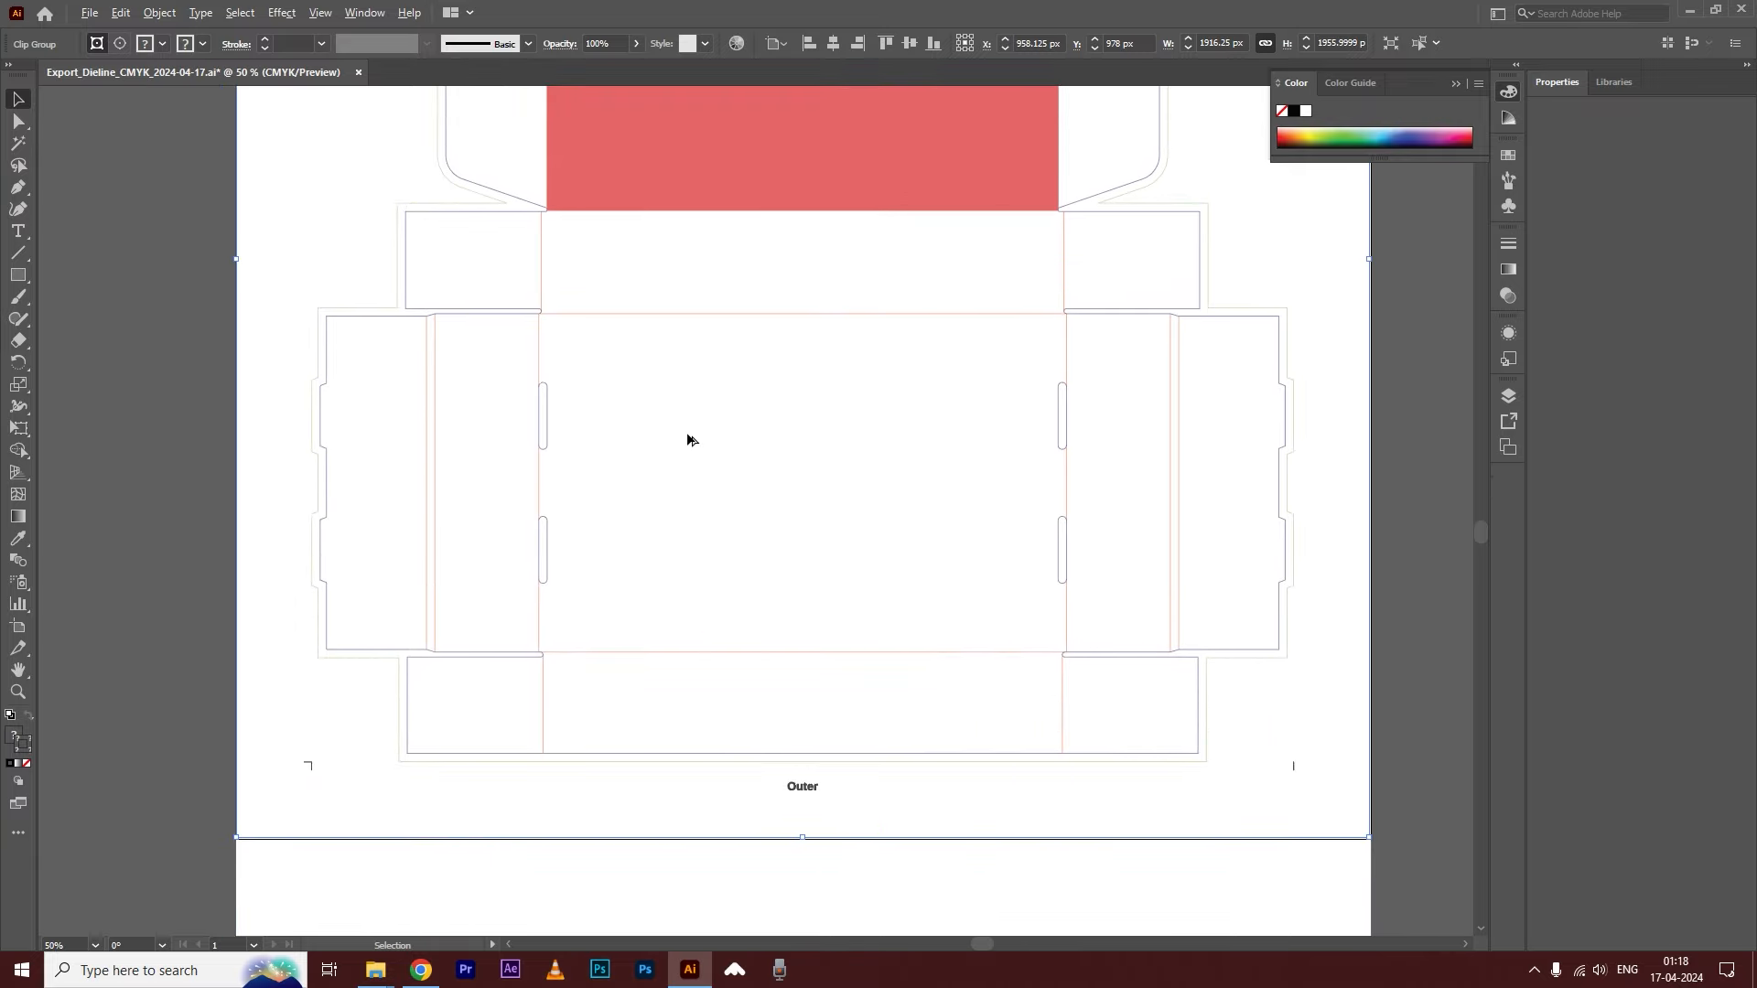
- Switch to the Pacdora site in Chrome, close the mailer dieline page and look through the dieline model categories
key(alt+Tab)
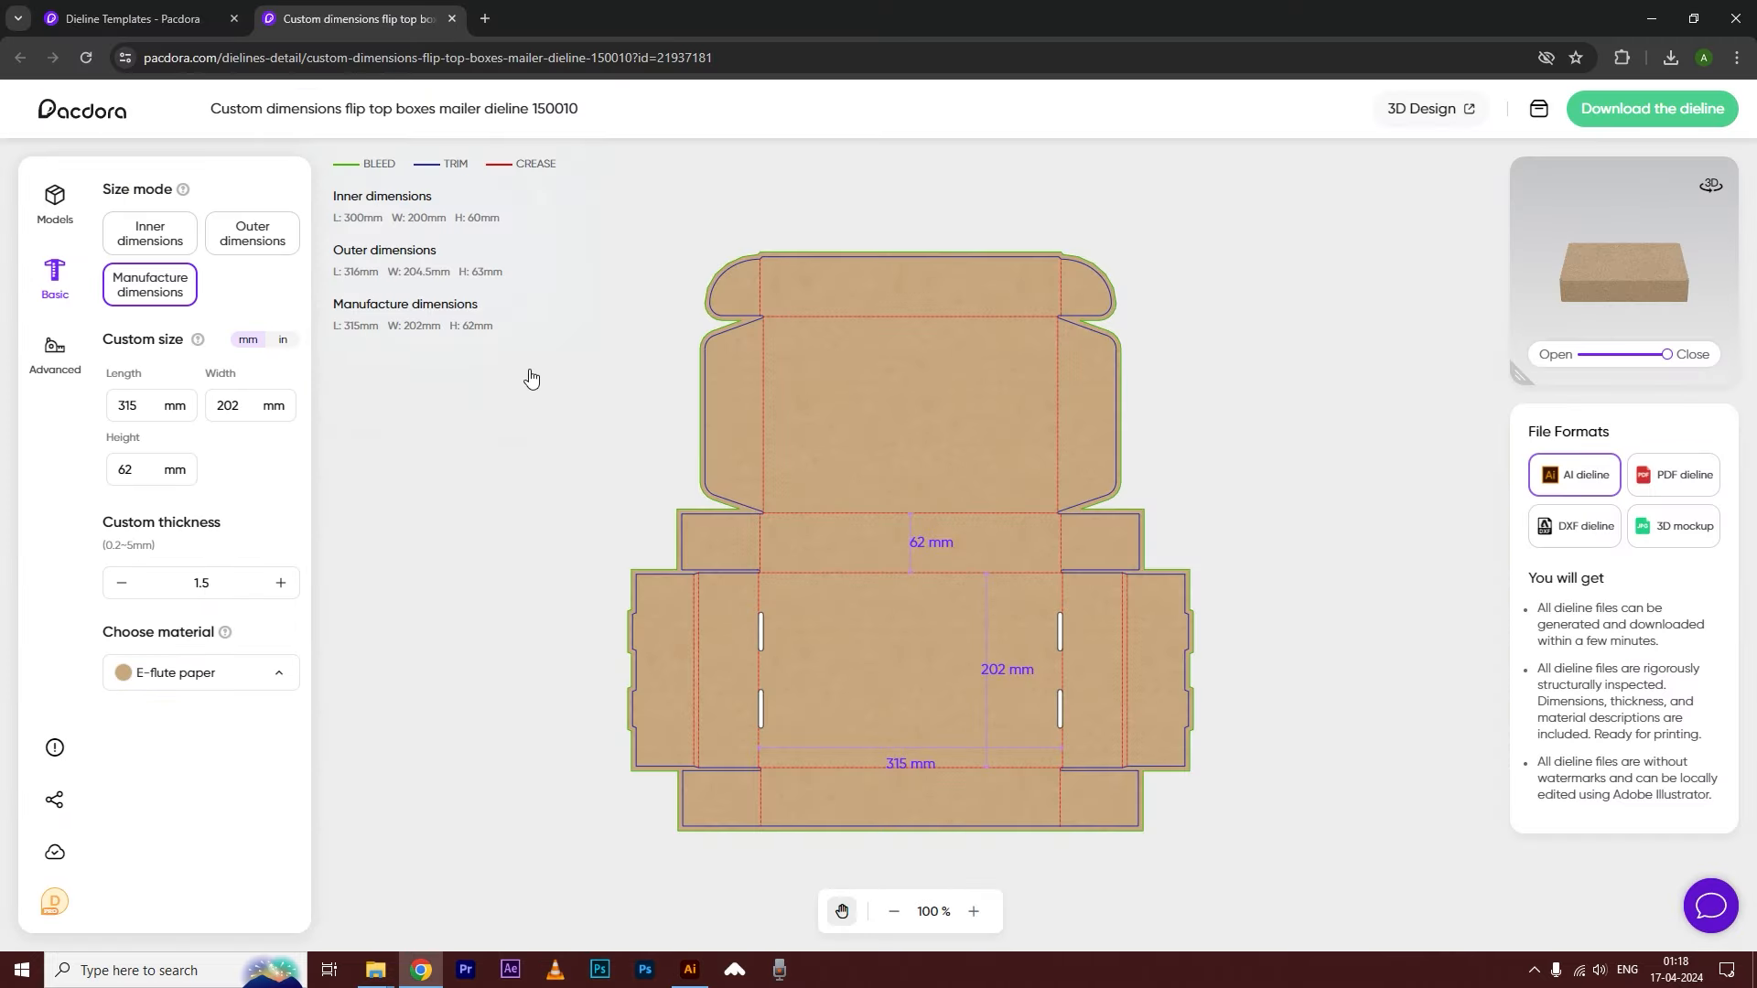
key(ctrl+w)
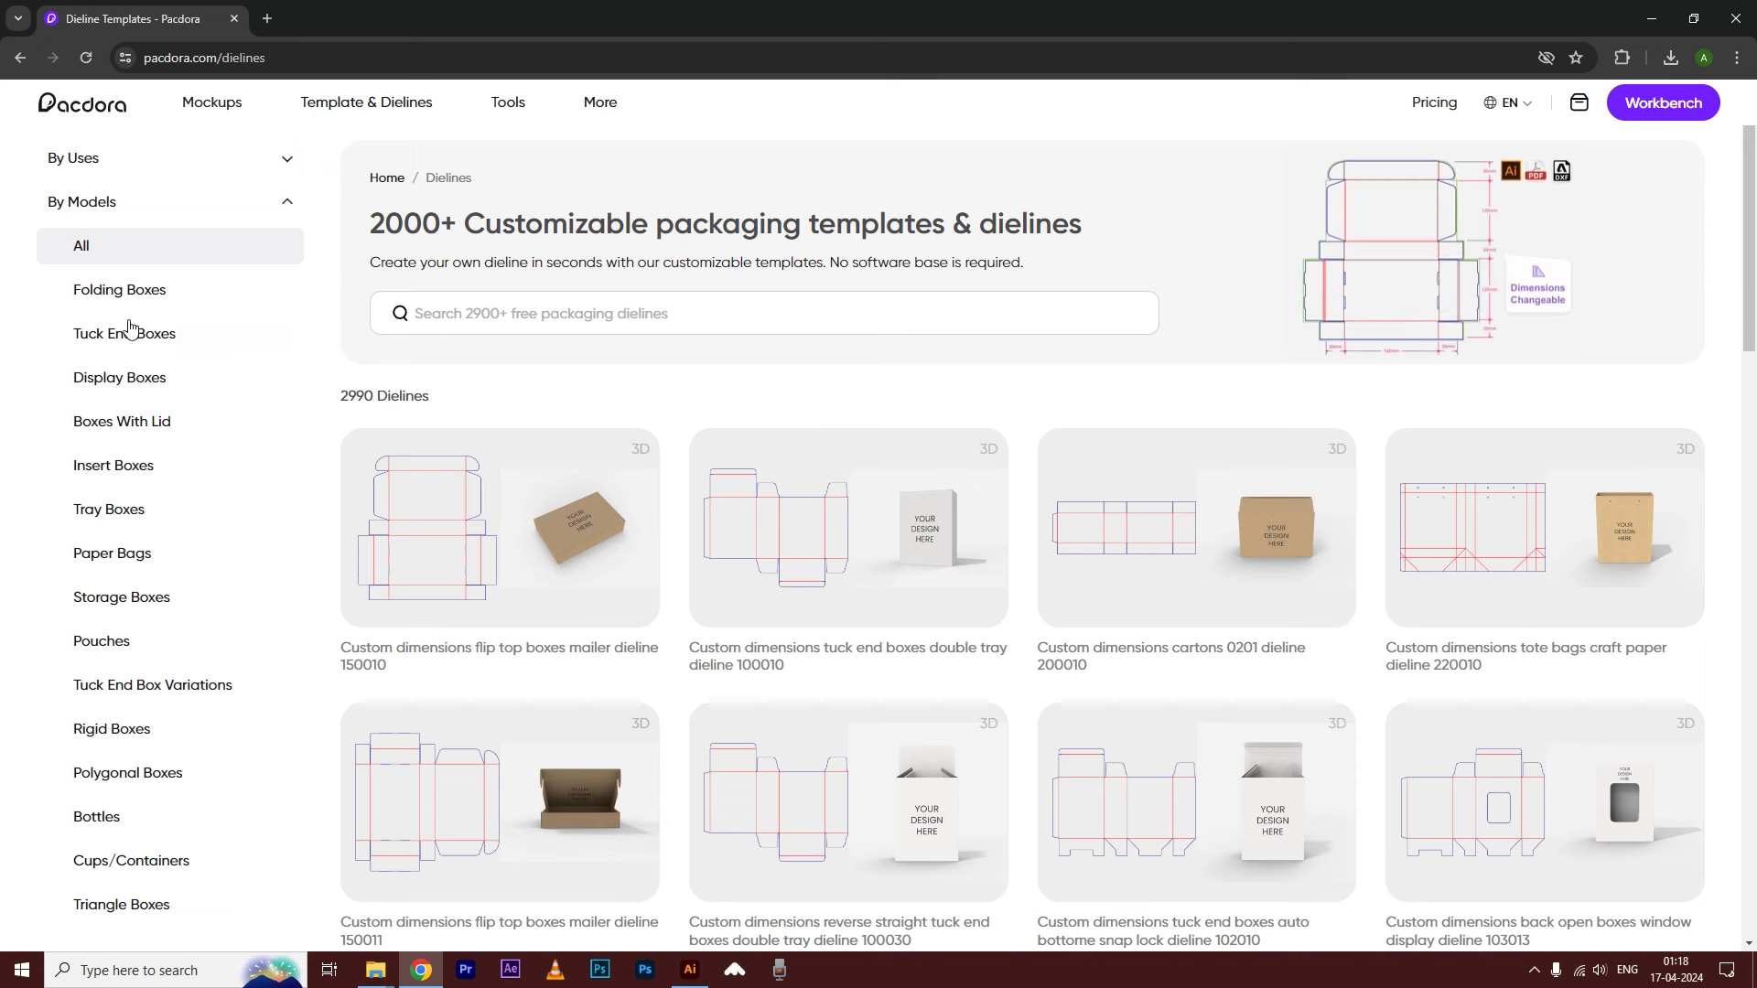
scroll(141, 364, down, 1)
scroll(137, 363, down, 2)
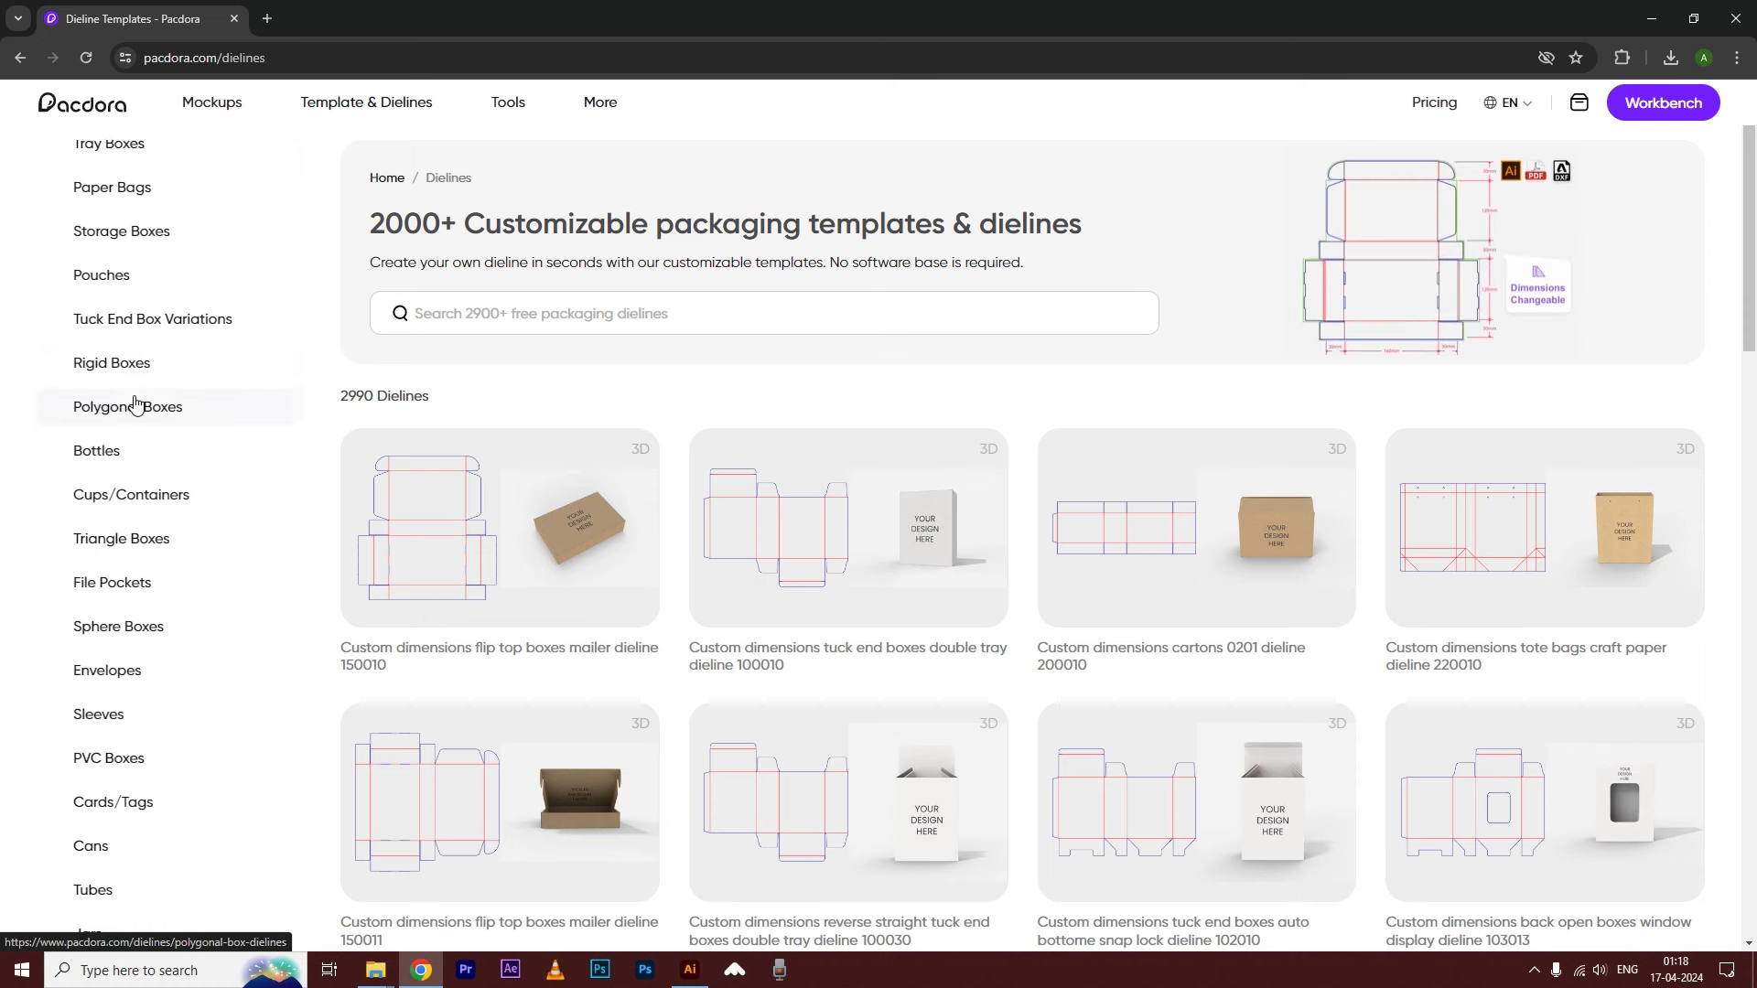
scroll(137, 402, down, 1)
scroll(145, 675, up, 4)
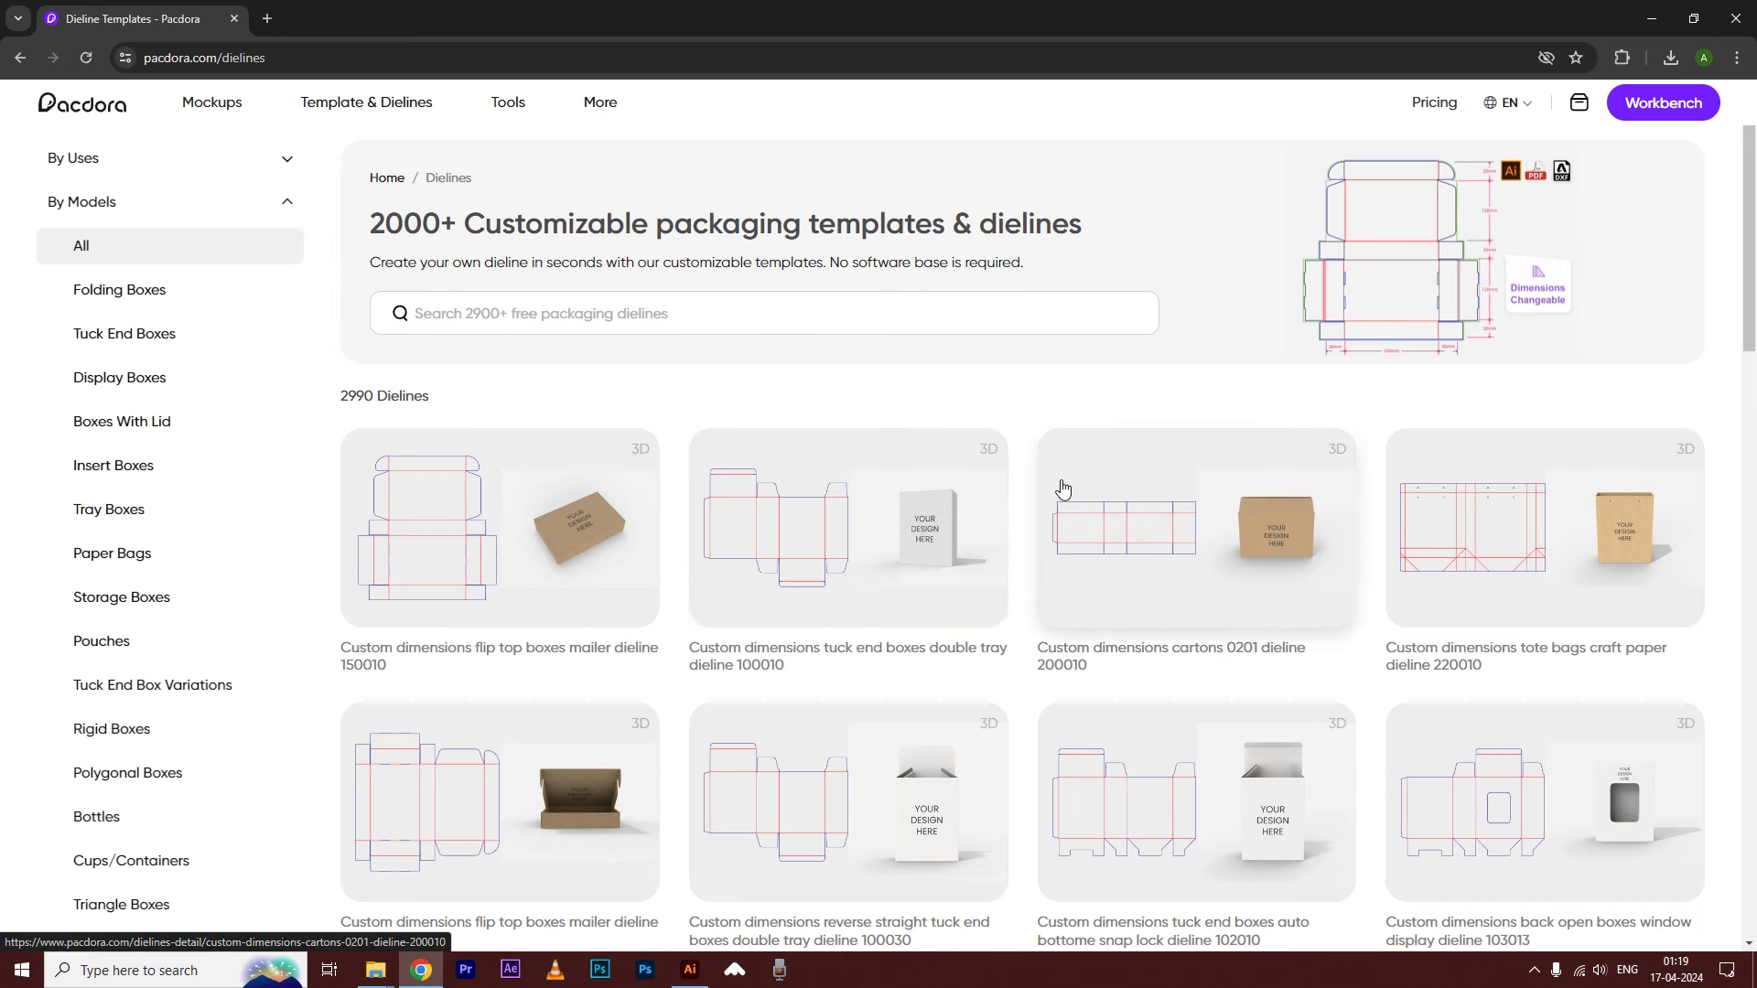
- Go to the Packaging mockups library and browse the full list of mockups
click(19, 58)
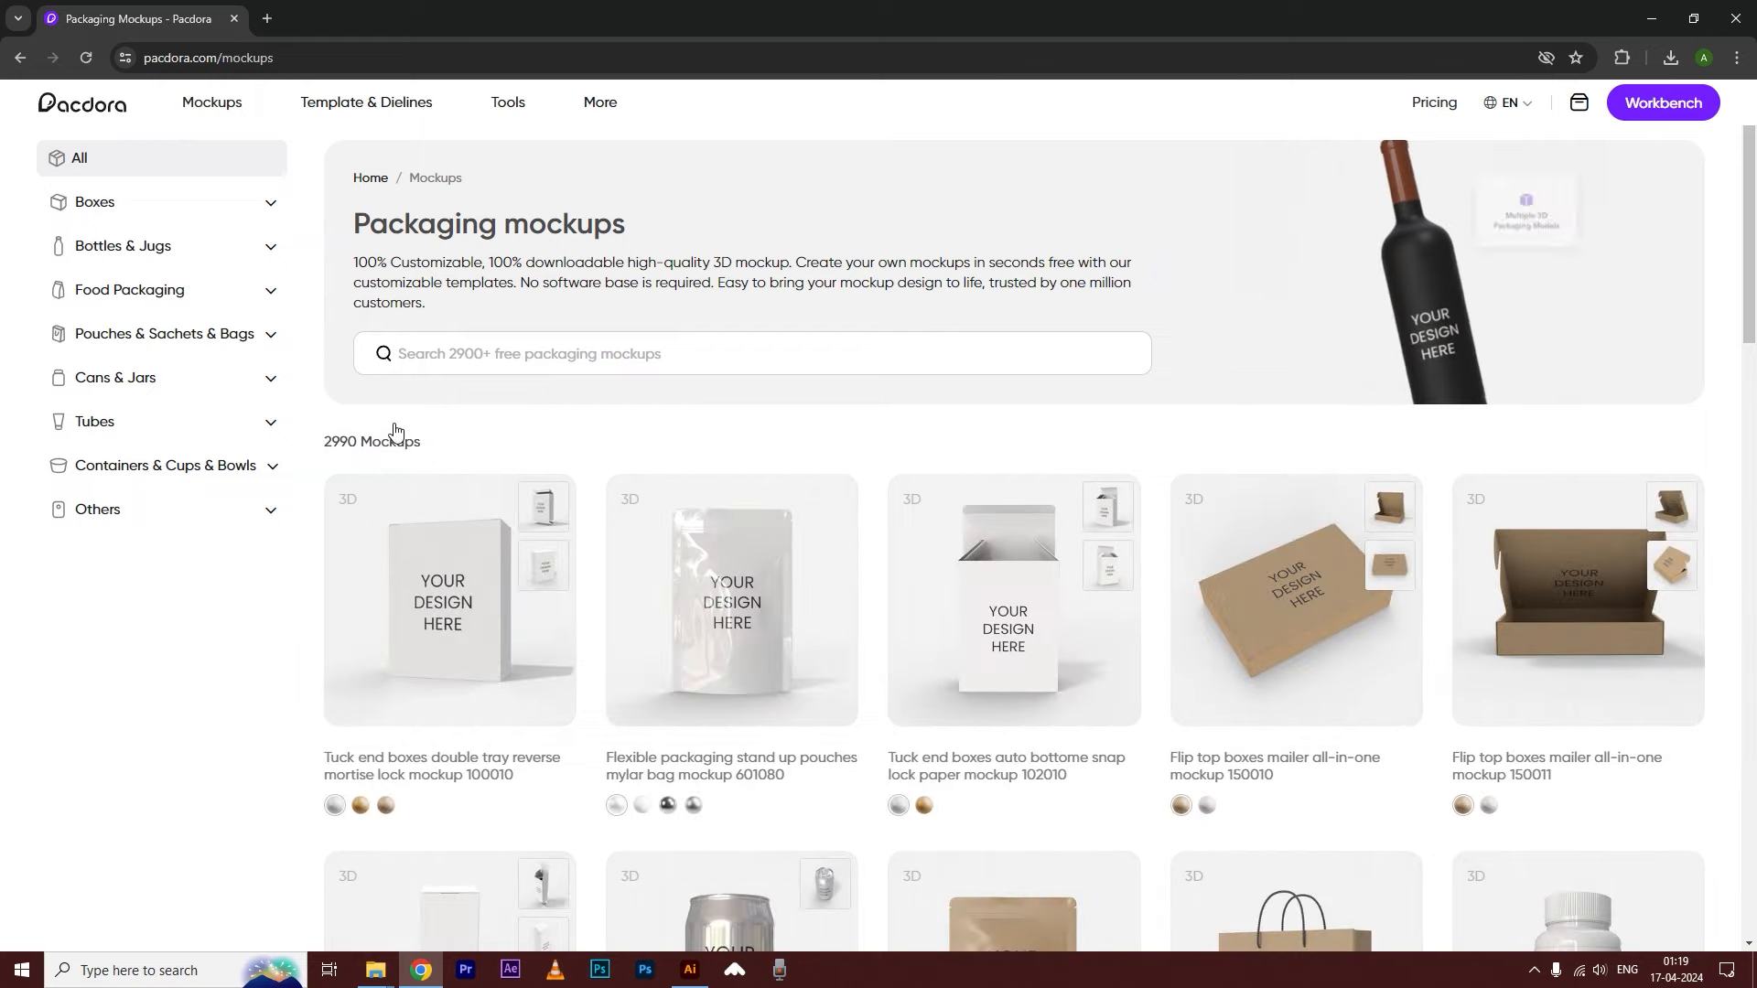
scroll(894, 655, down, 5)
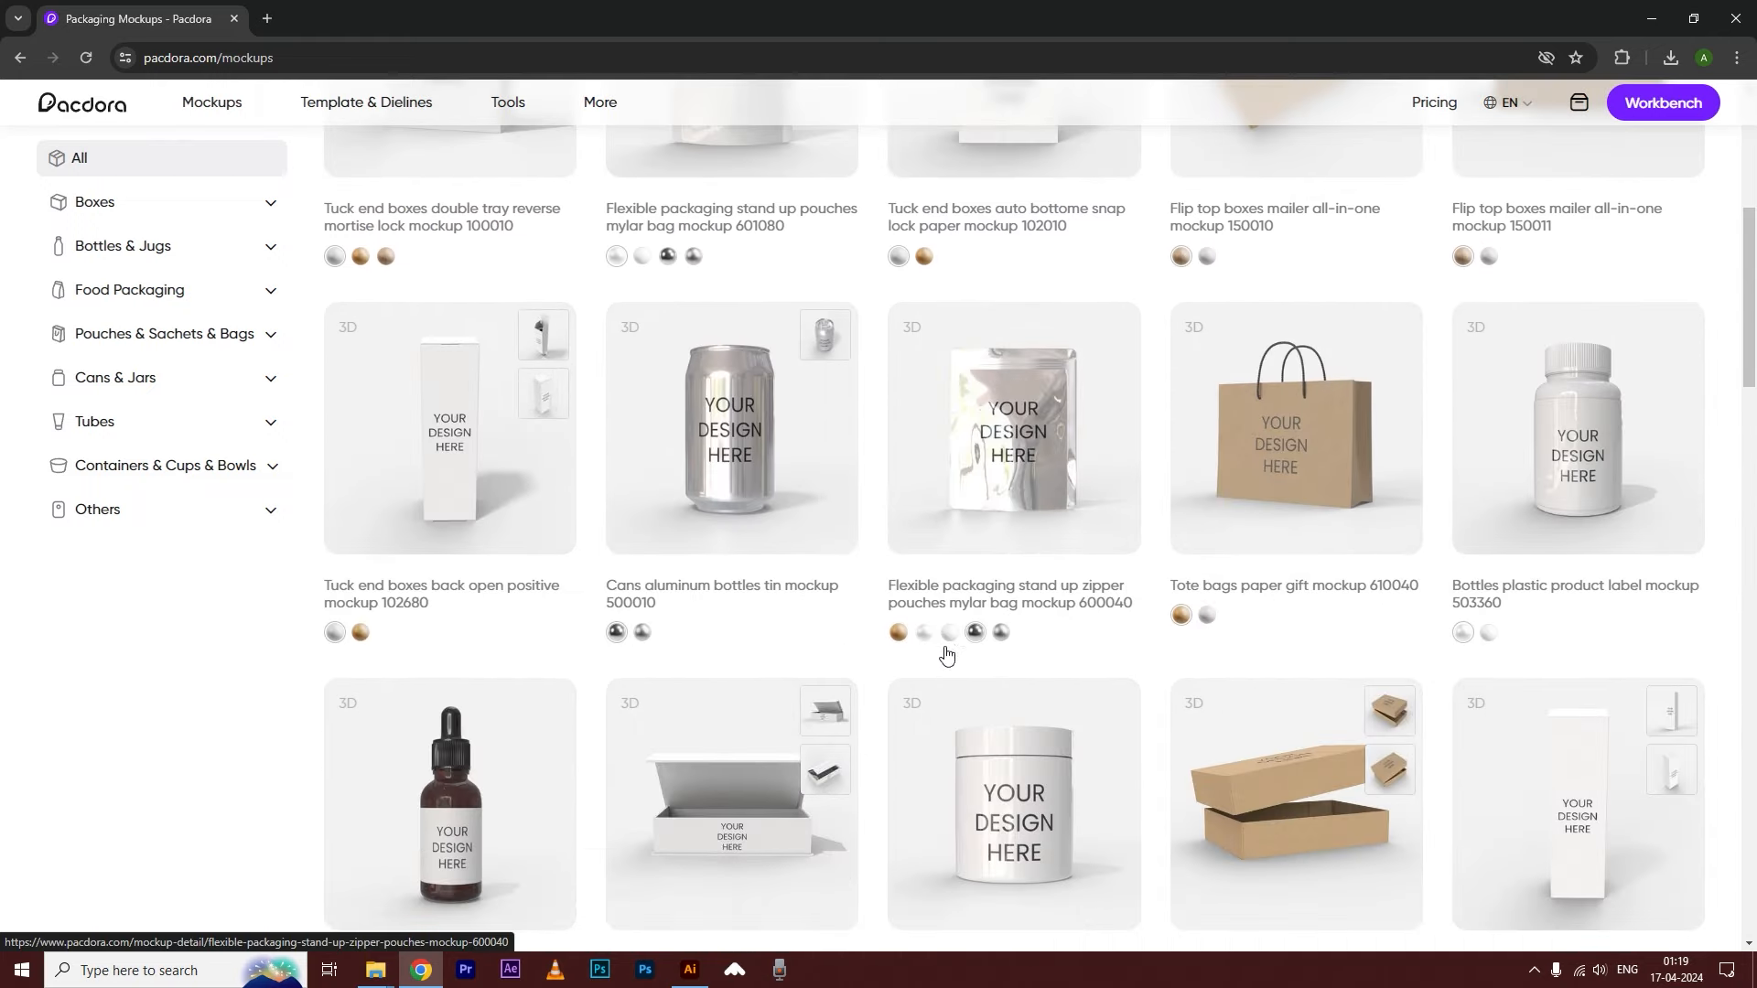
scroll(937, 669, down, 4)
scroll(937, 669, up, 9)
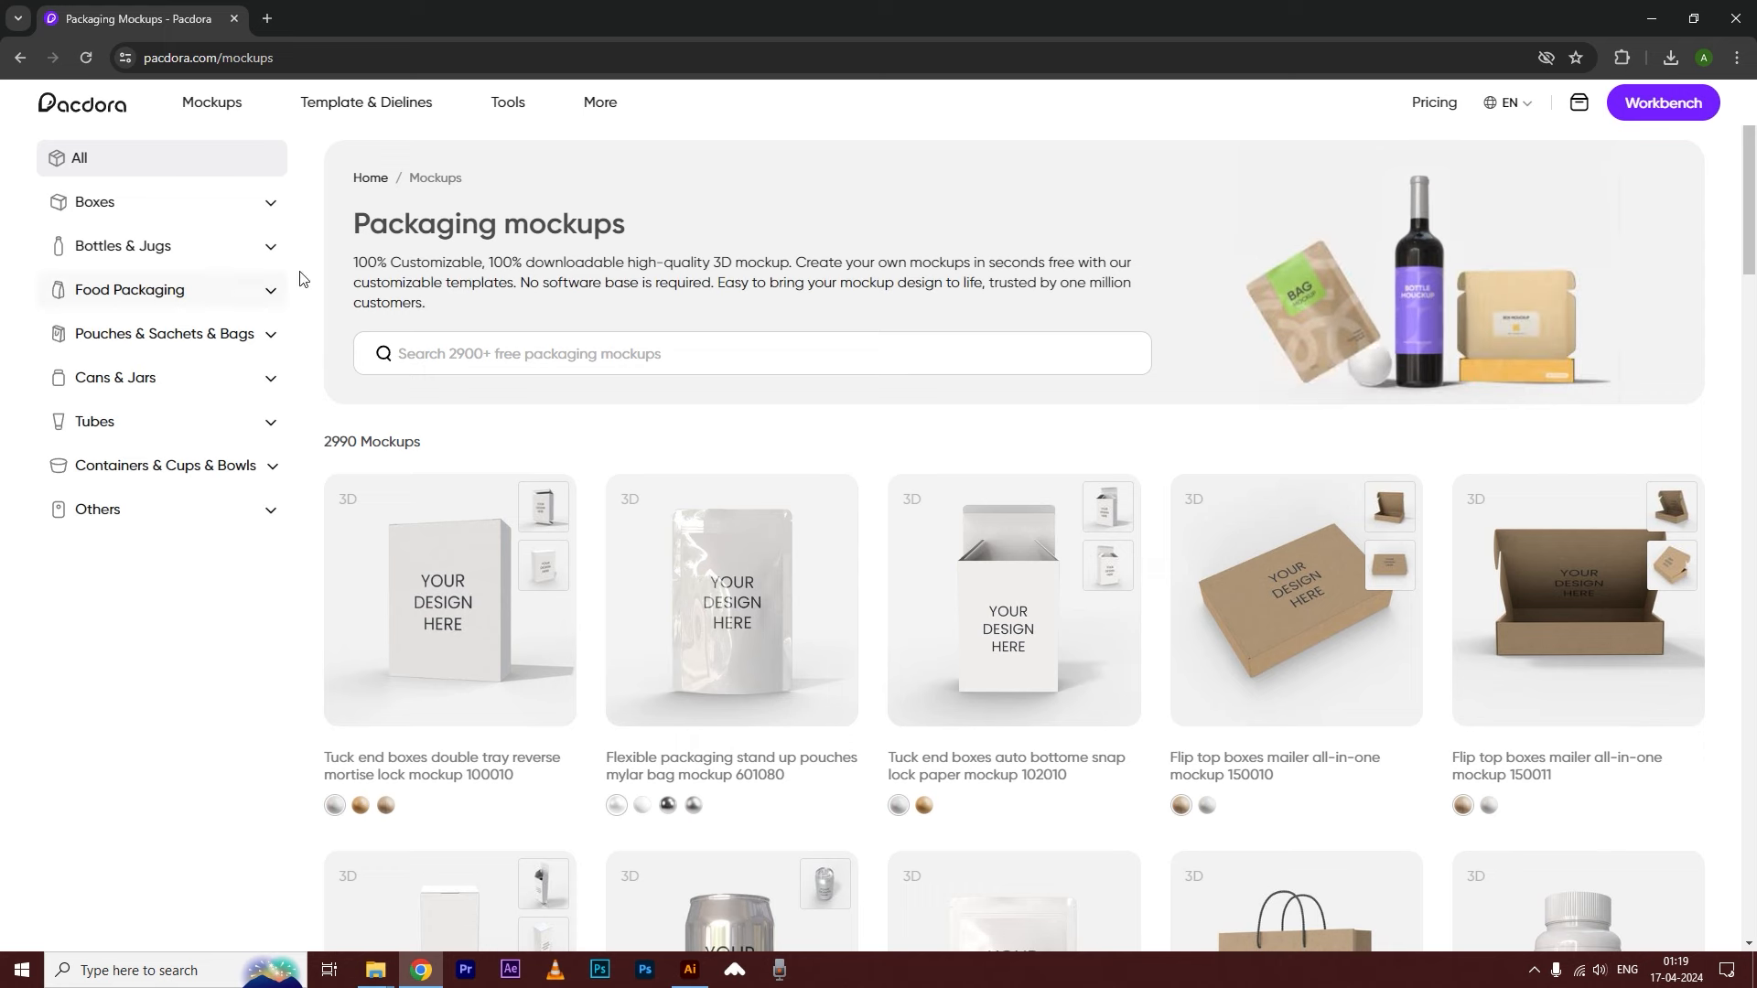
mouse_move(1008, 707)
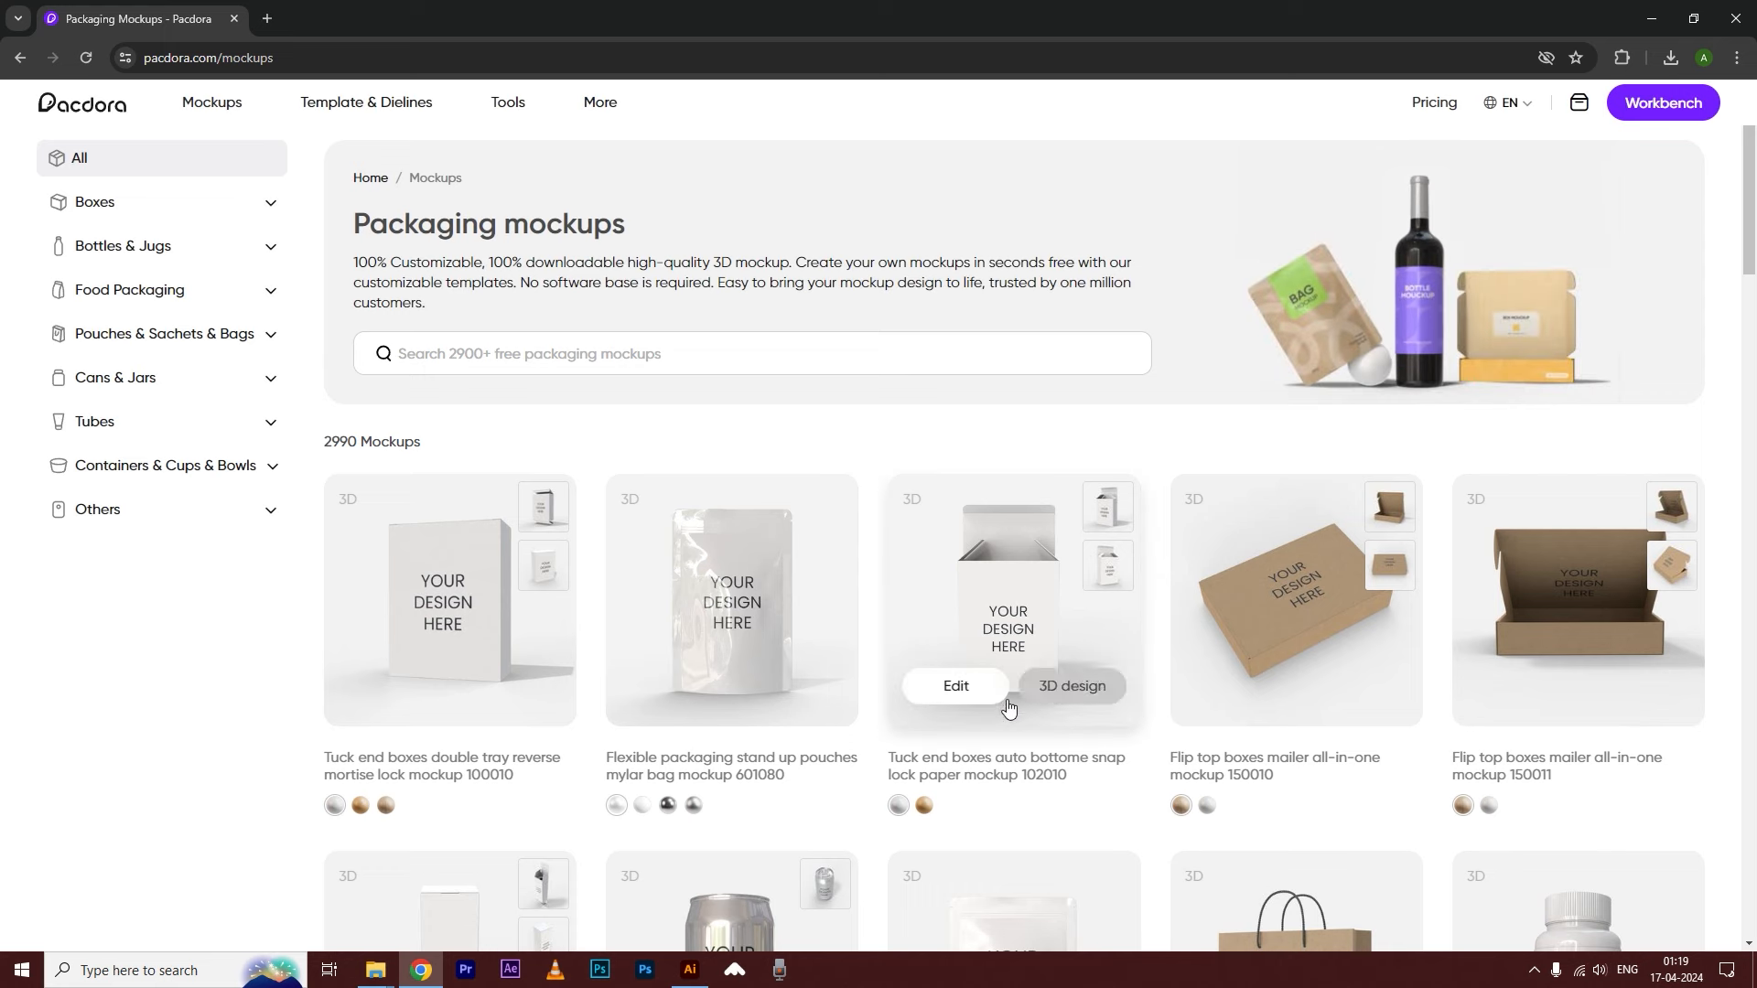
- Look through the subcategories of the Boxes mockups and collapse the category again
click(265, 208)
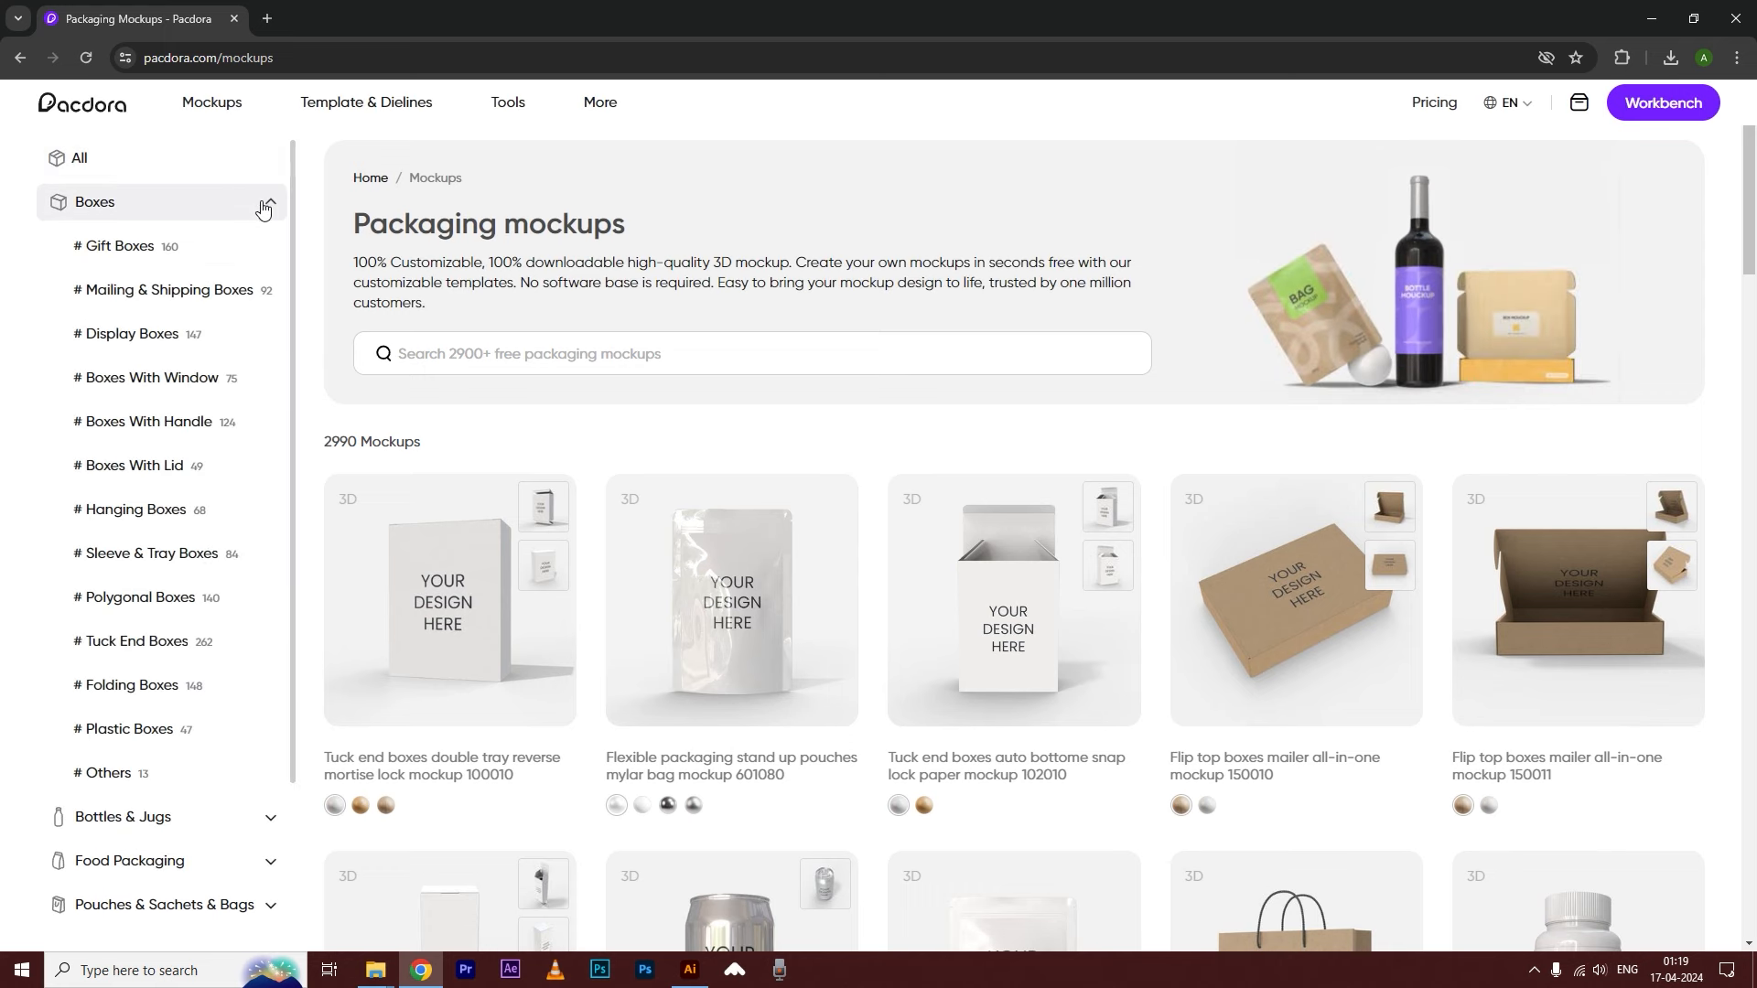
scroll(187, 702, down, 2)
scroll(187, 703, up, 3)
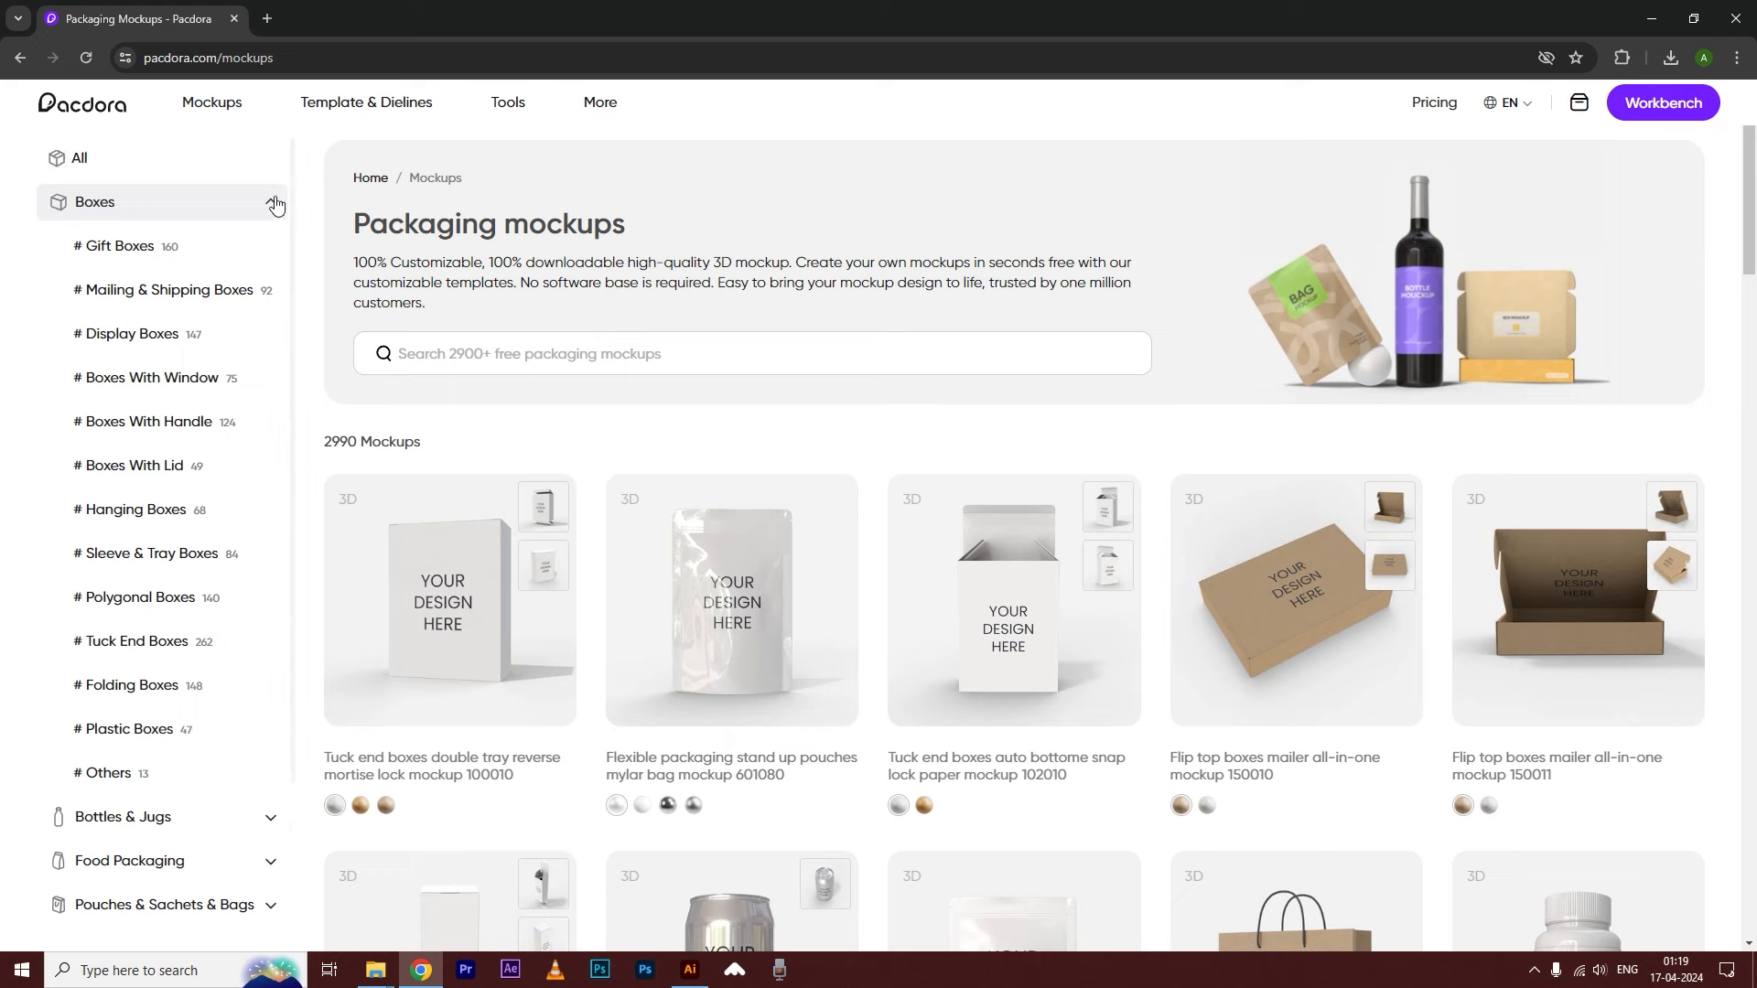
click(271, 202)
- Browse the mockups in the Bottles & Jugs and Food Packaging categories
click(186, 245)
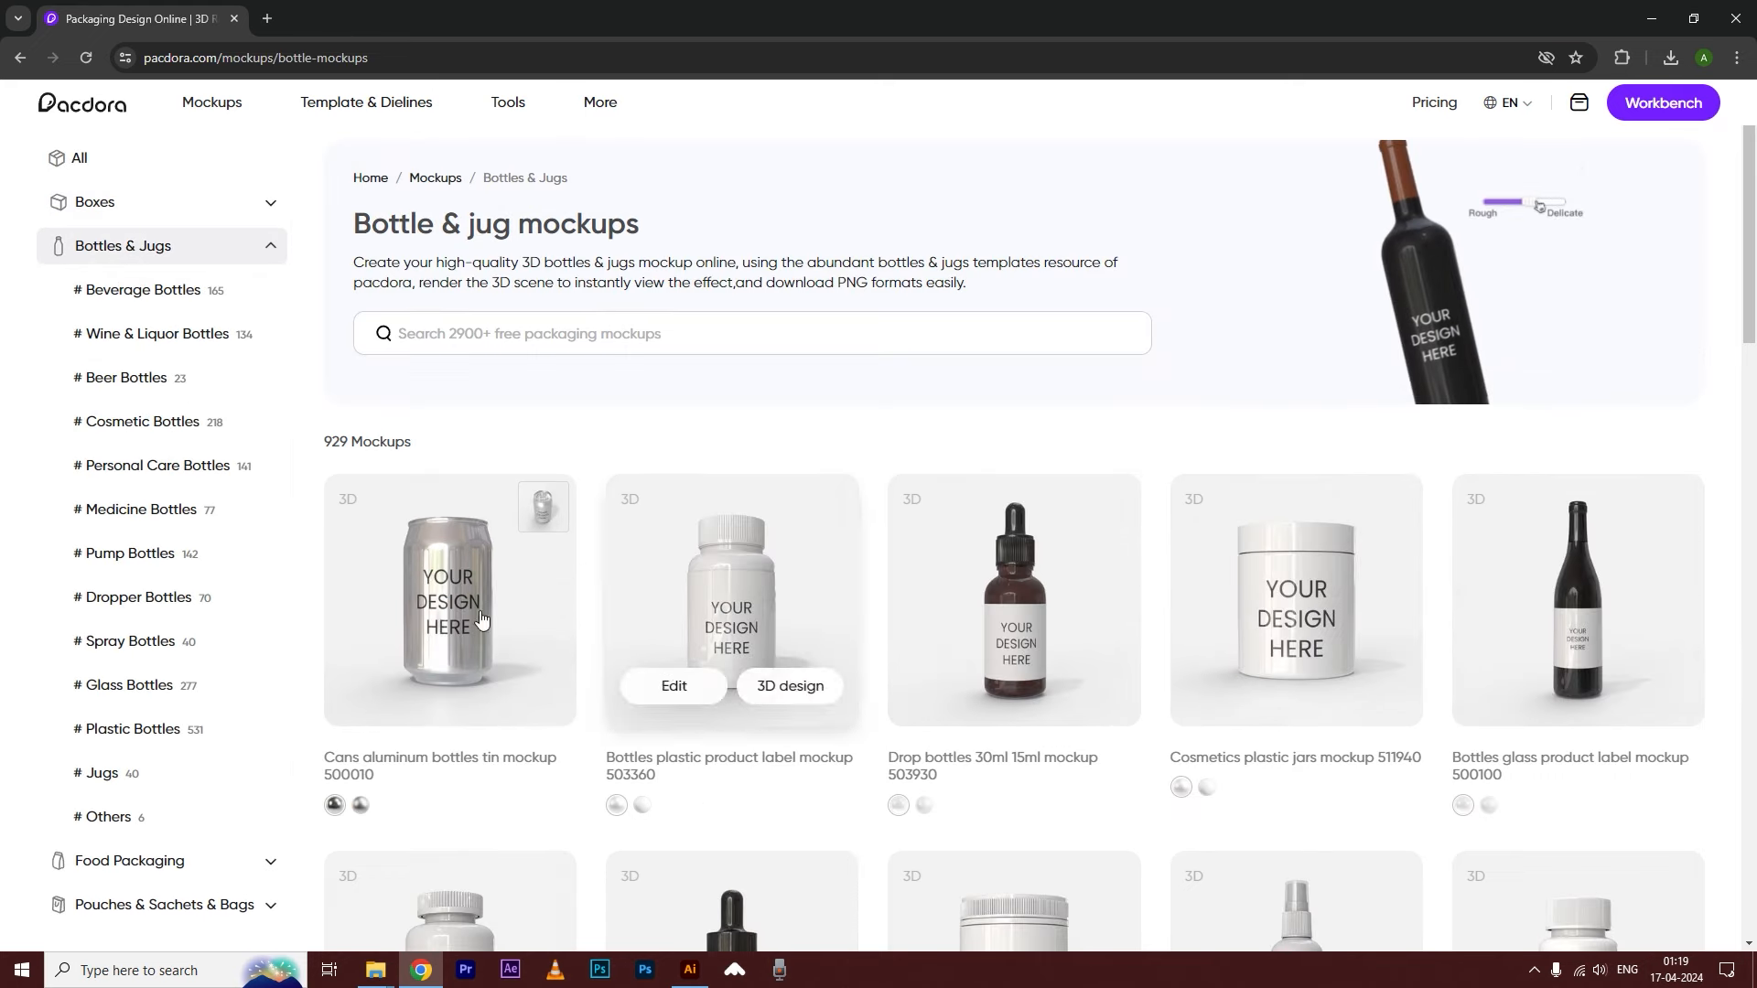
click(270, 245)
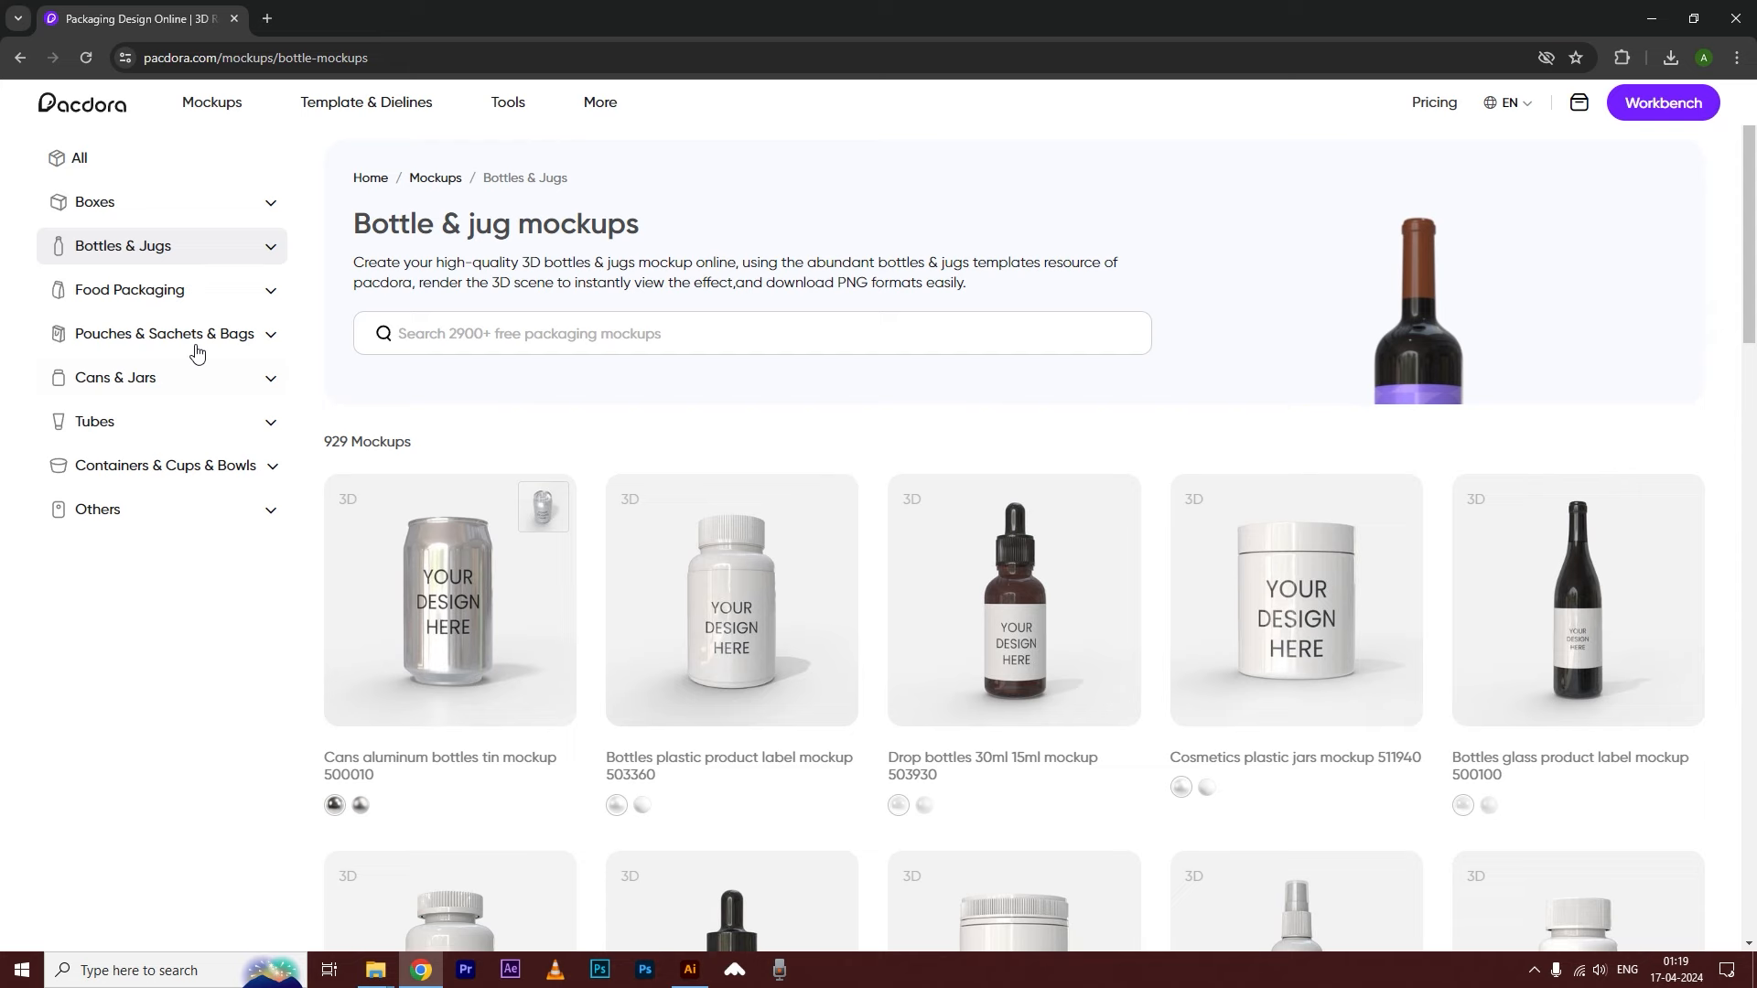
click(183, 290)
scroll(947, 653, down, 7)
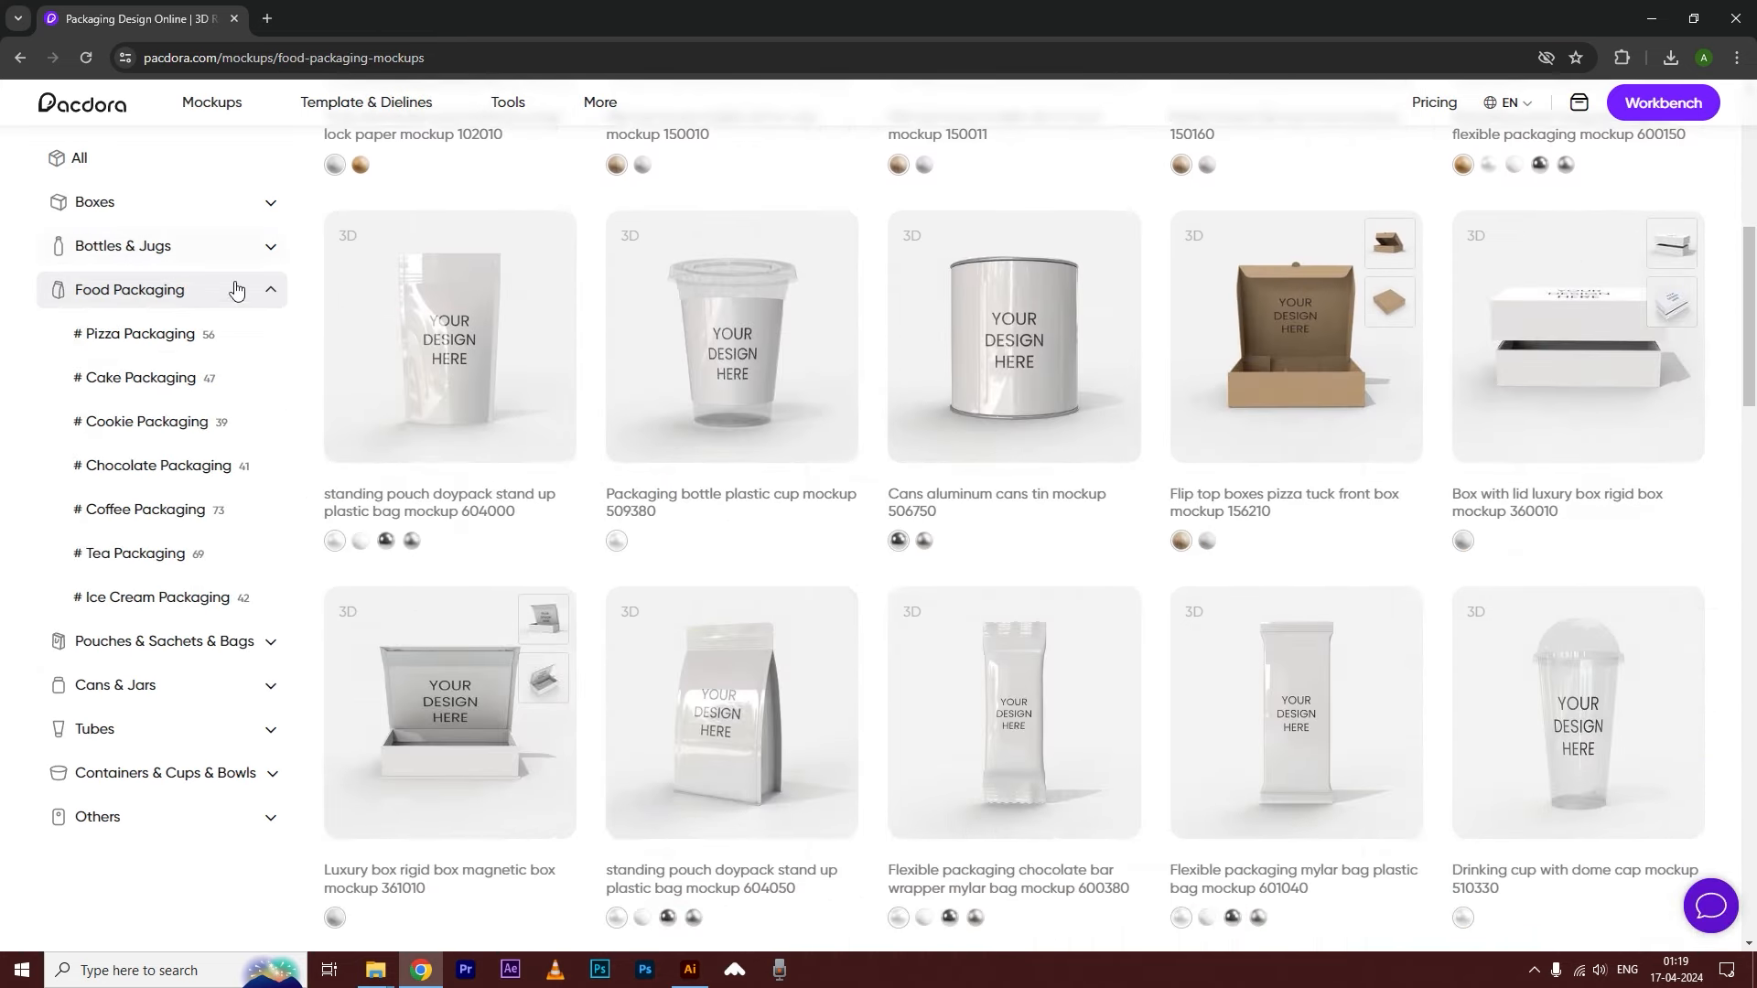
- Browse the Pouches & Sachets & Bags mockups, followed by Cans & Jars, Tubes, and Containers & Cups & Bowls
click(129, 641)
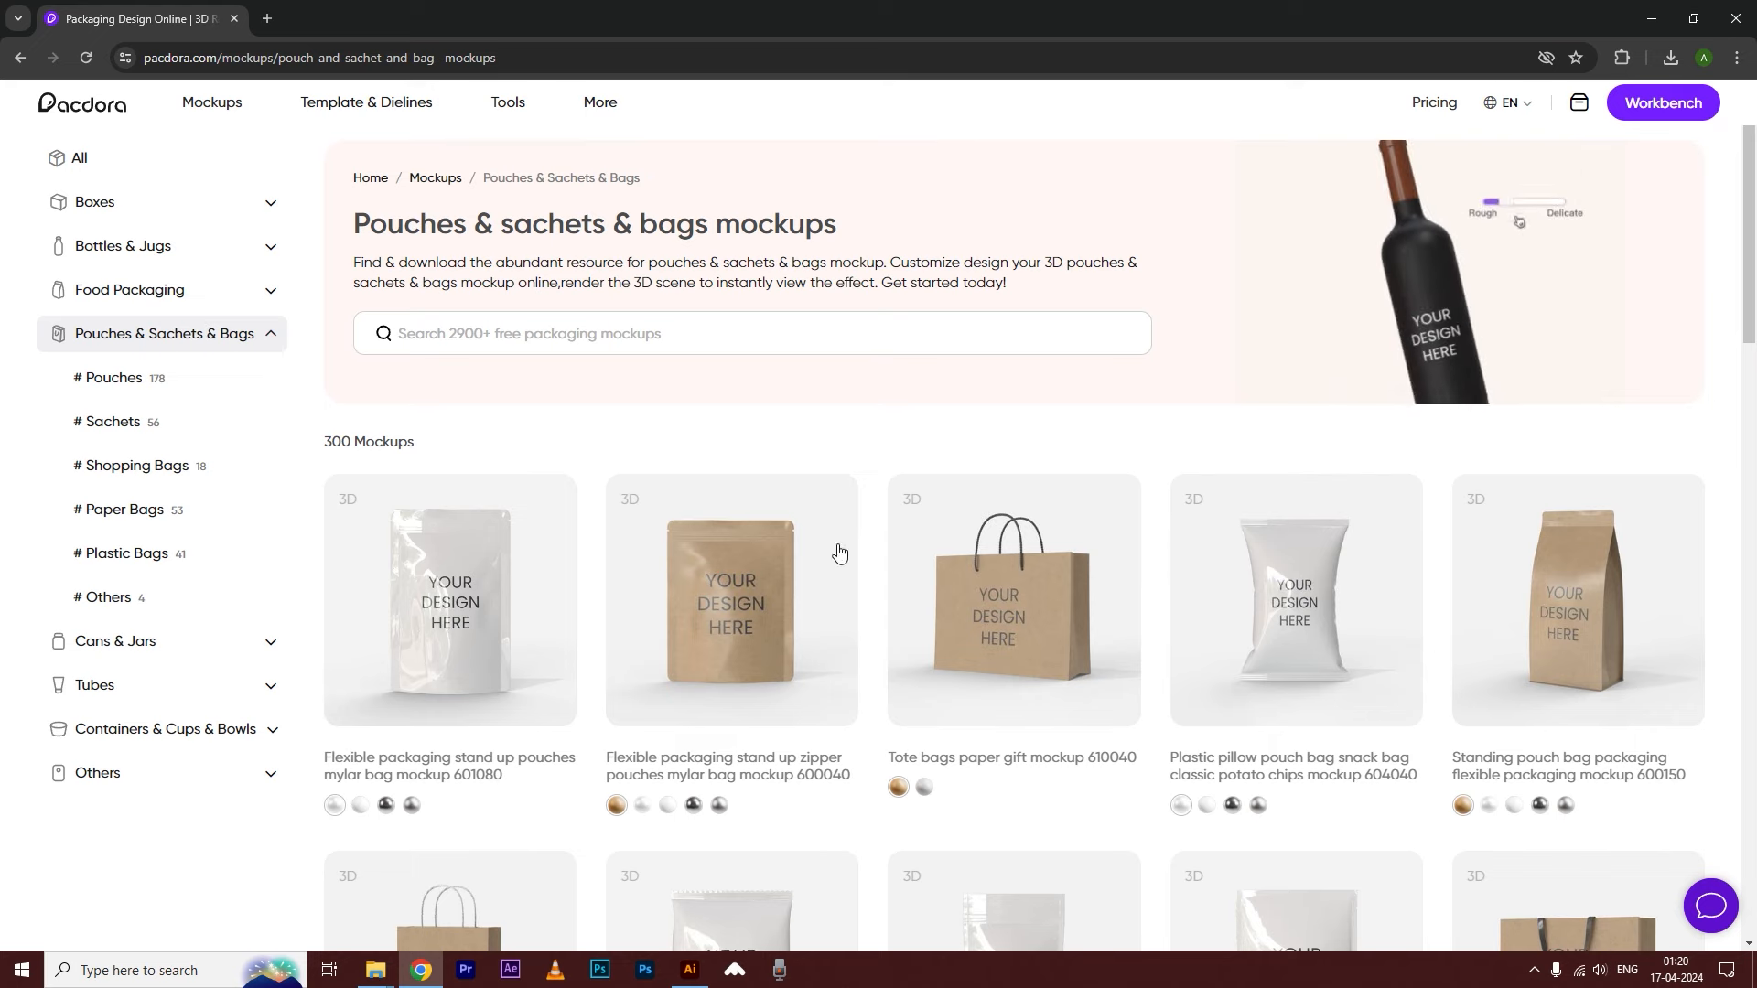
scroll(1215, 659, down, 6)
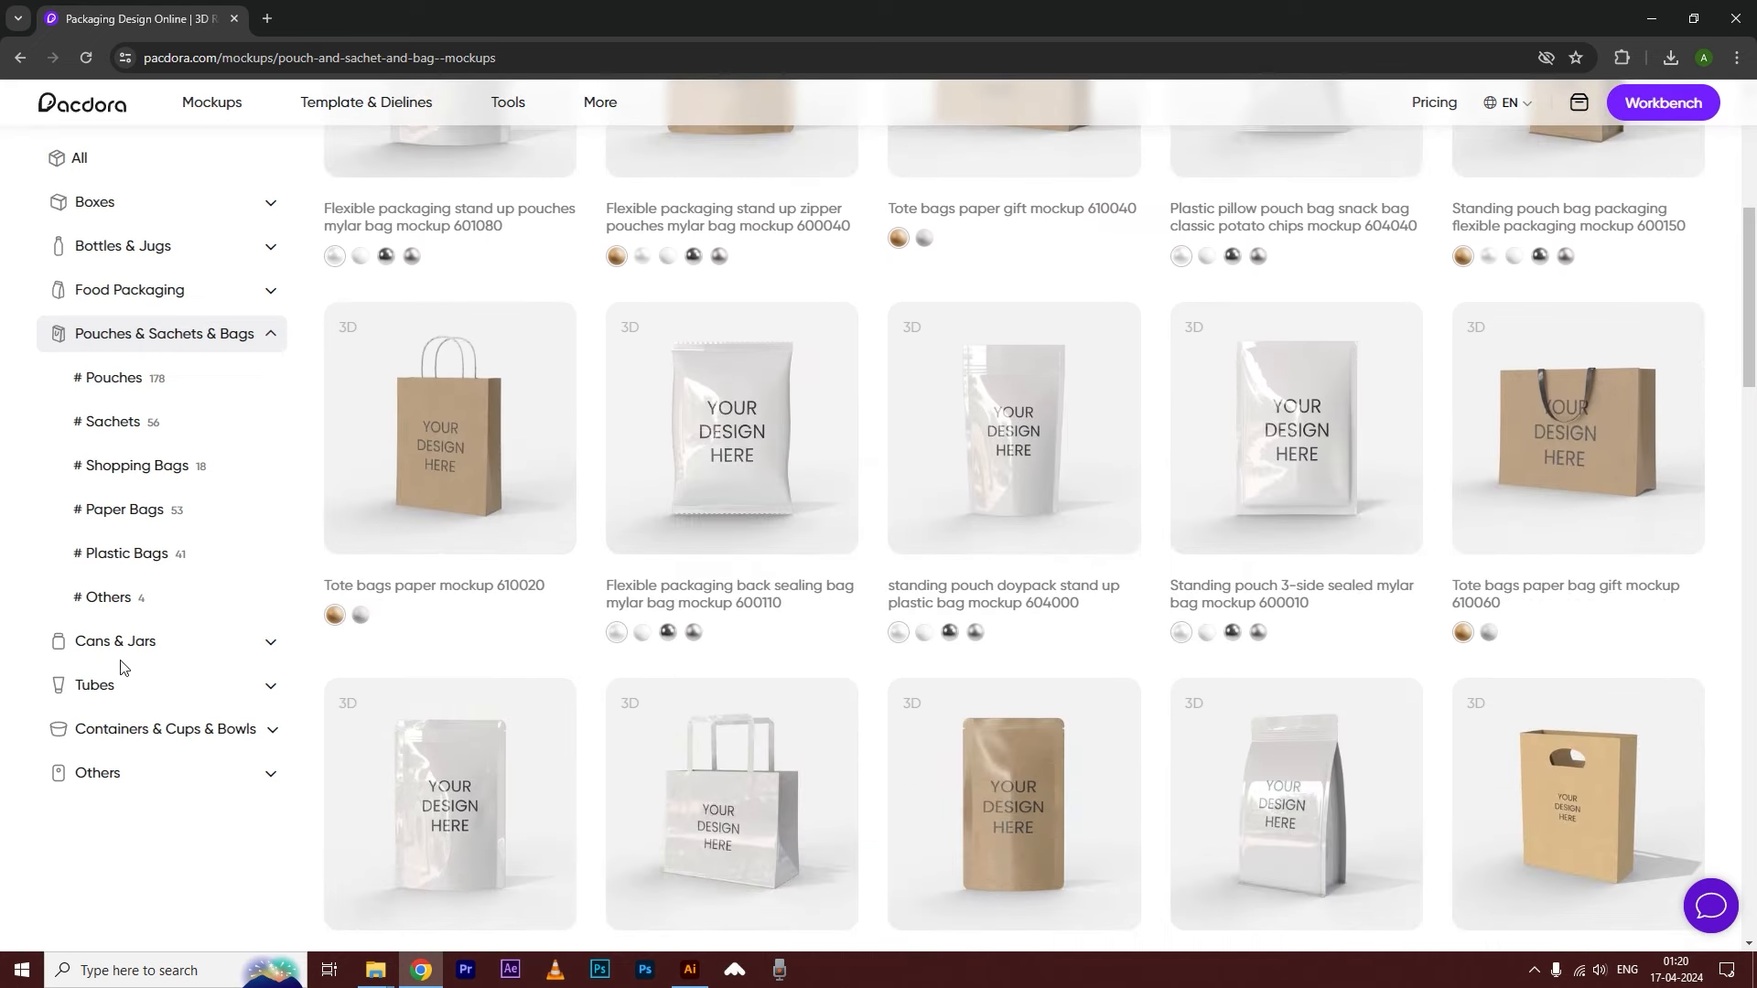
click(137, 643)
click(103, 686)
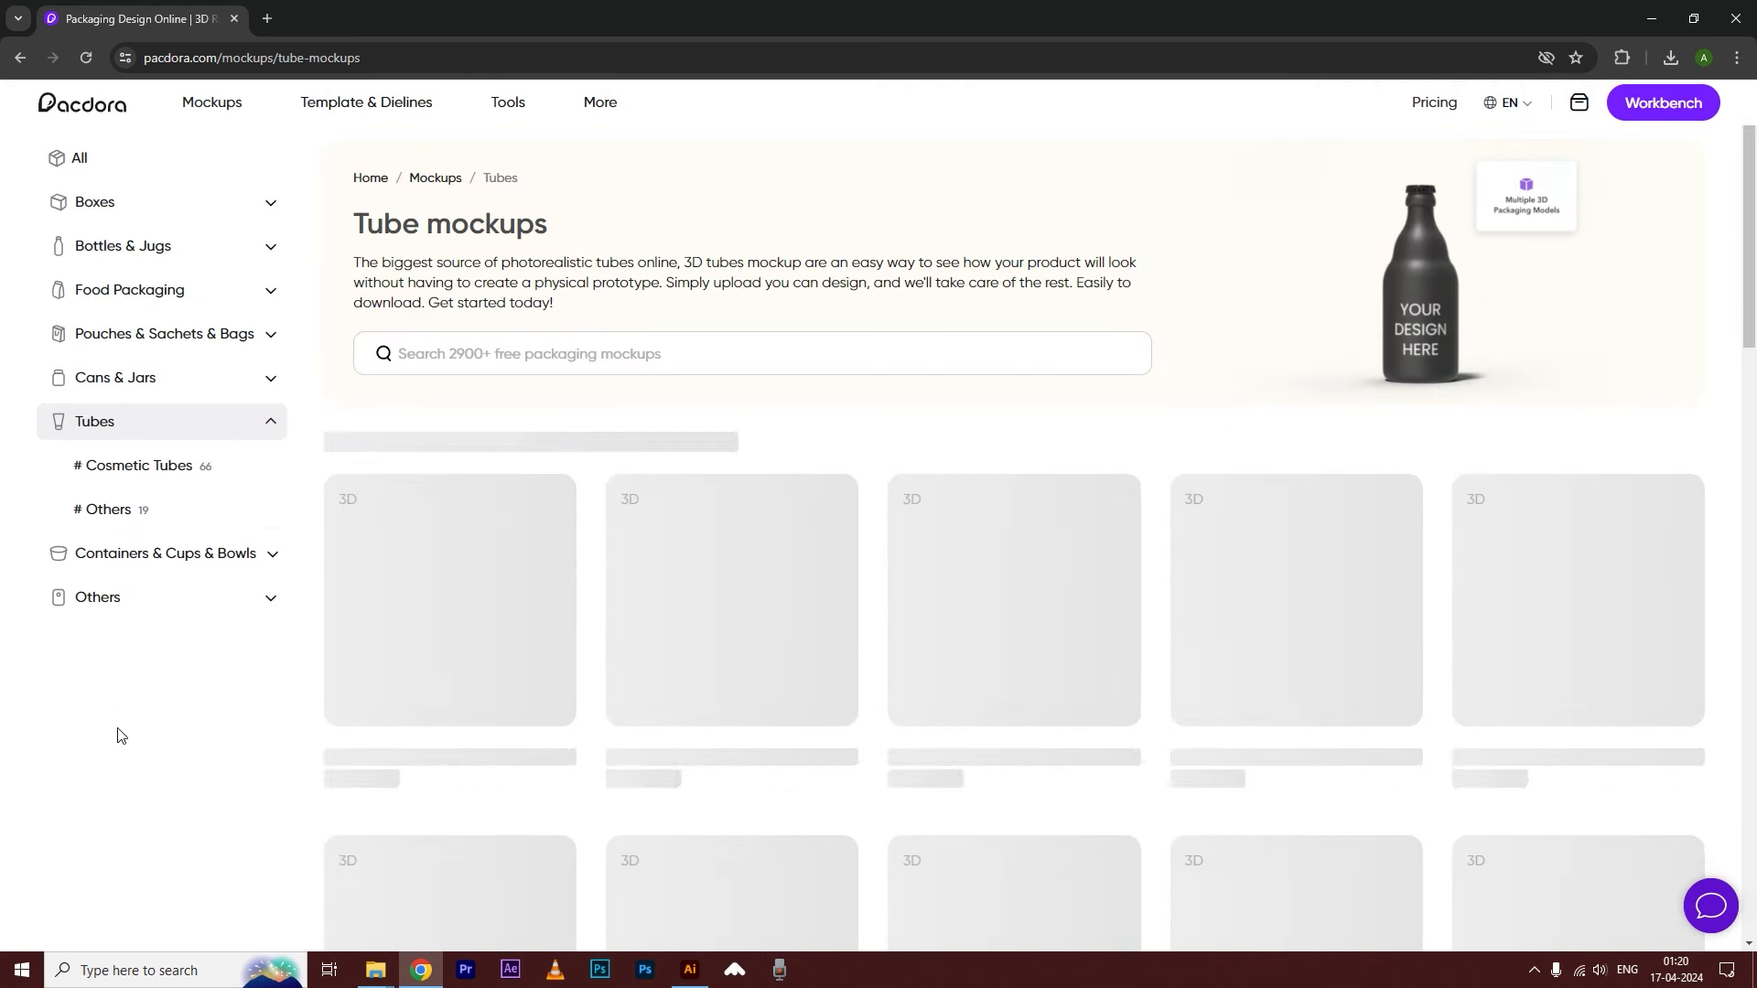
click(137, 561)
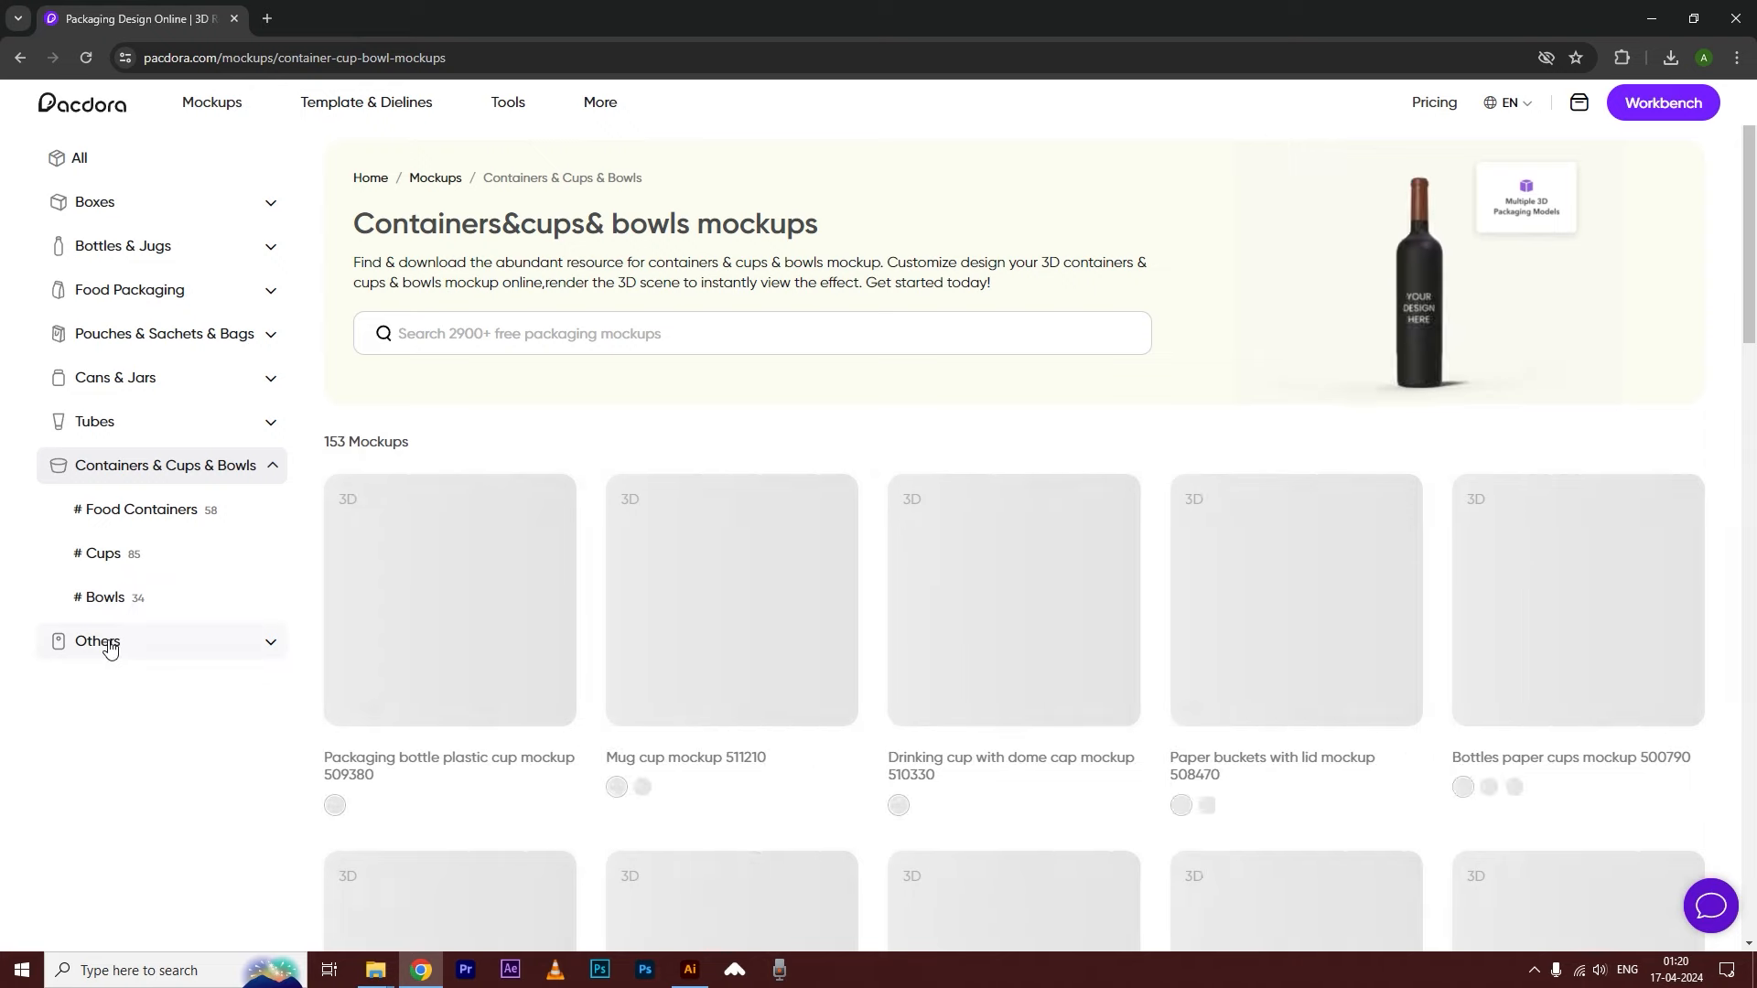
- Browse the Others category's phone, bucket, T-shirt and book mockups, and collapse the category
click(110, 647)
scroll(1165, 646, down, 5)
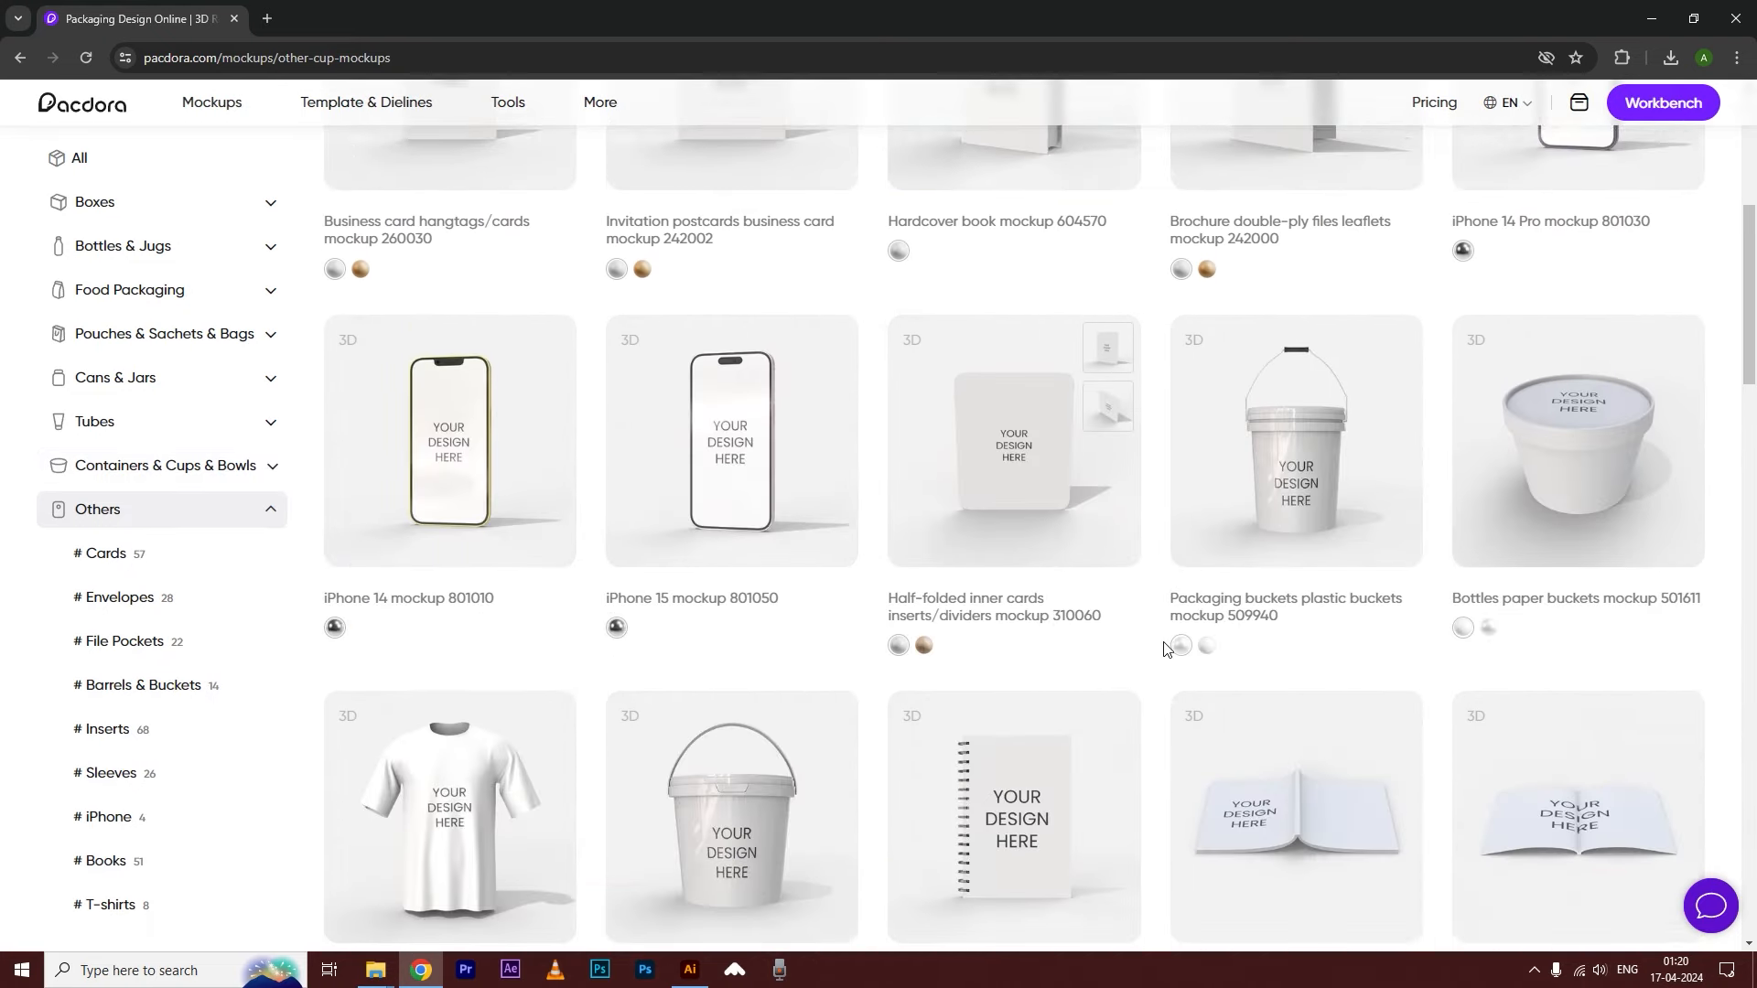
scroll(1030, 458, up, 3)
scroll(470, 765, down, 5)
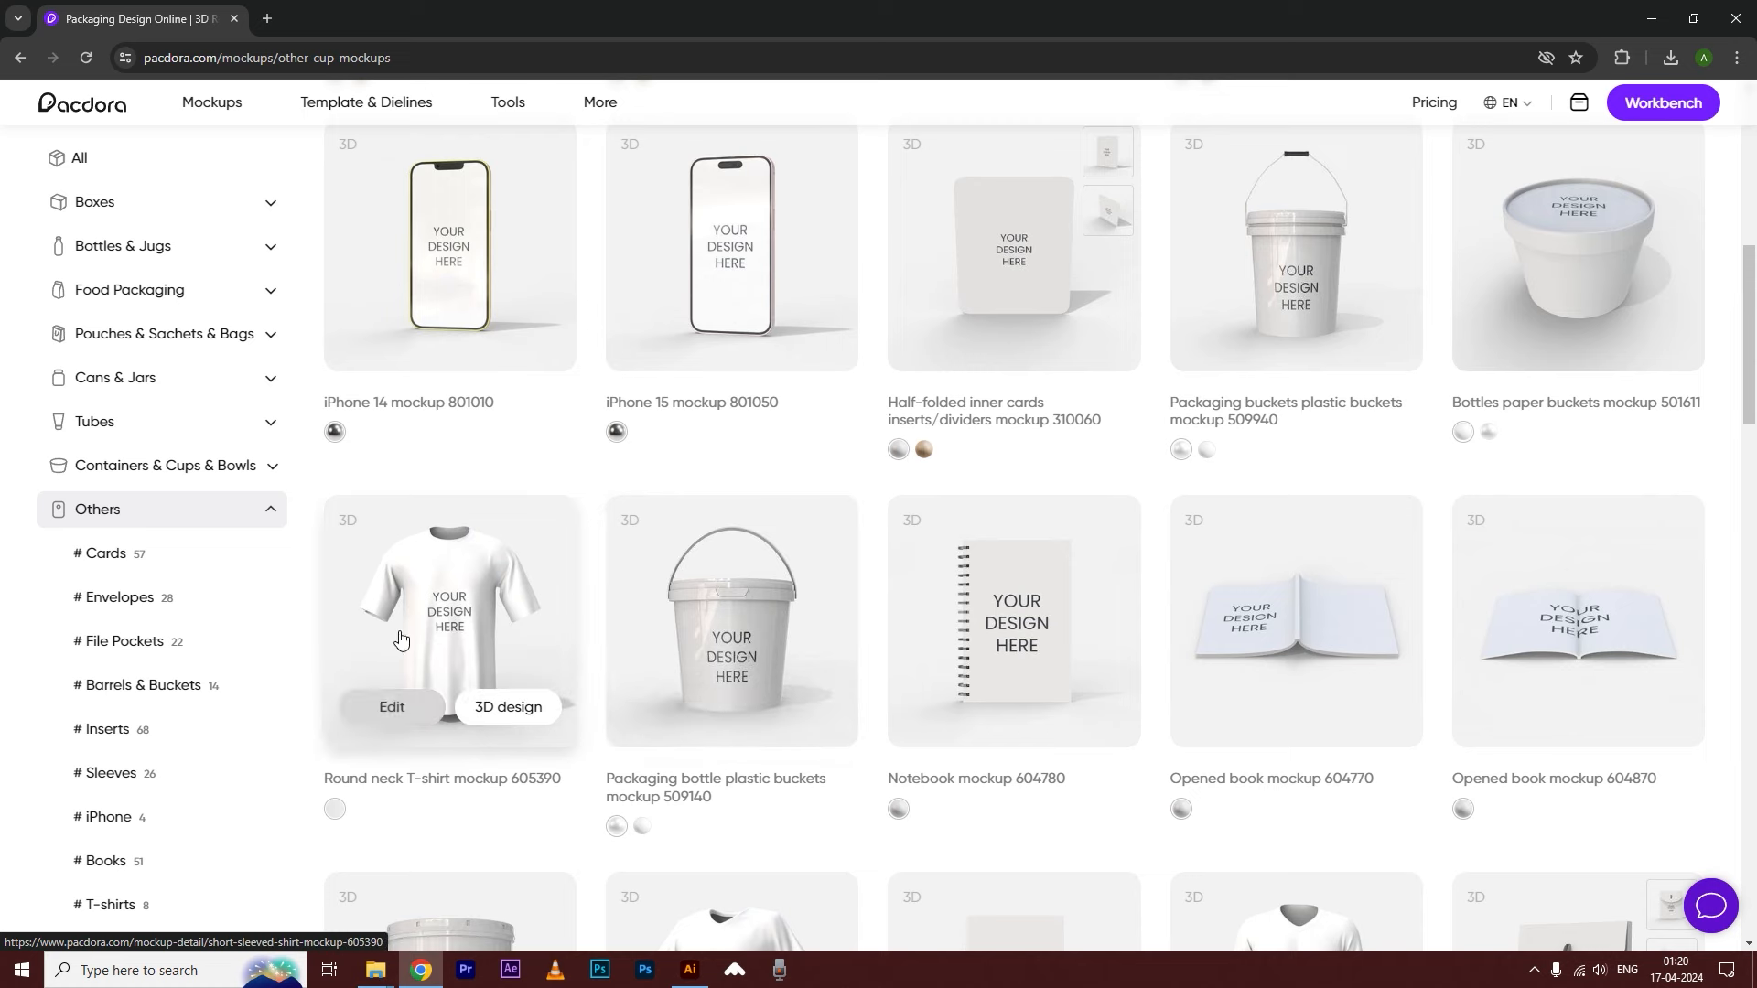
click(142, 509)
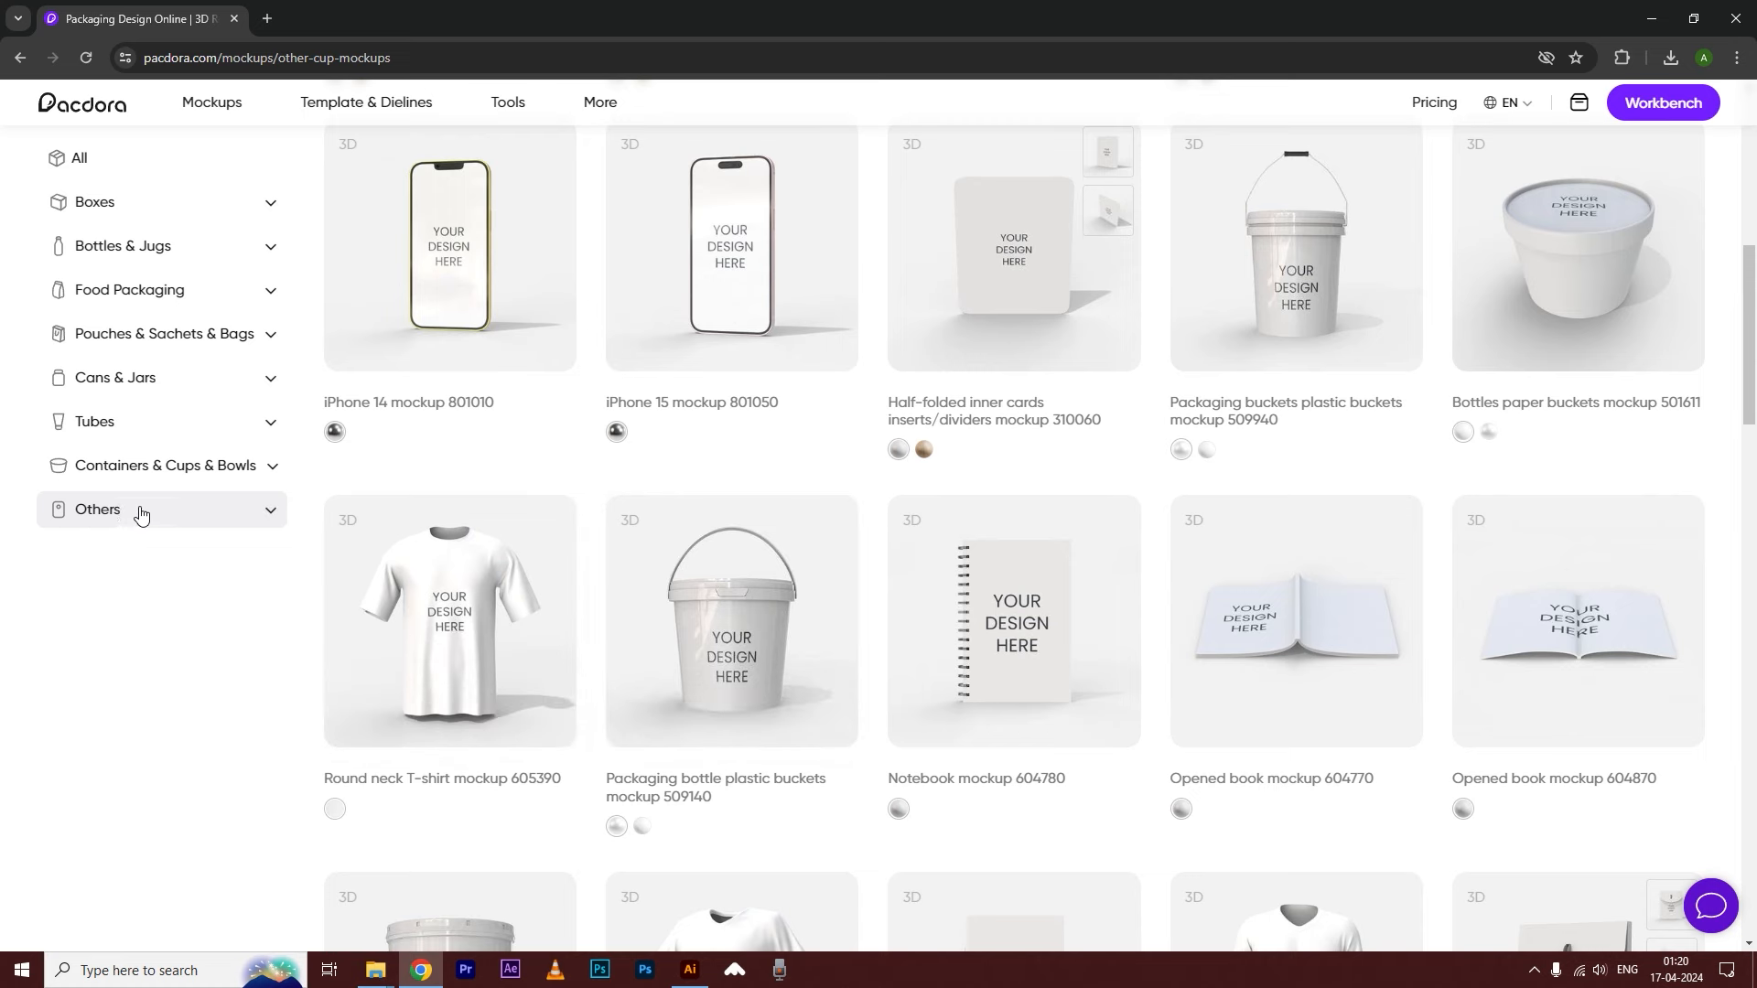
- Open the Pouches subcategory under Pouches & Sachets & Bags and browse its mockups
click(218, 337)
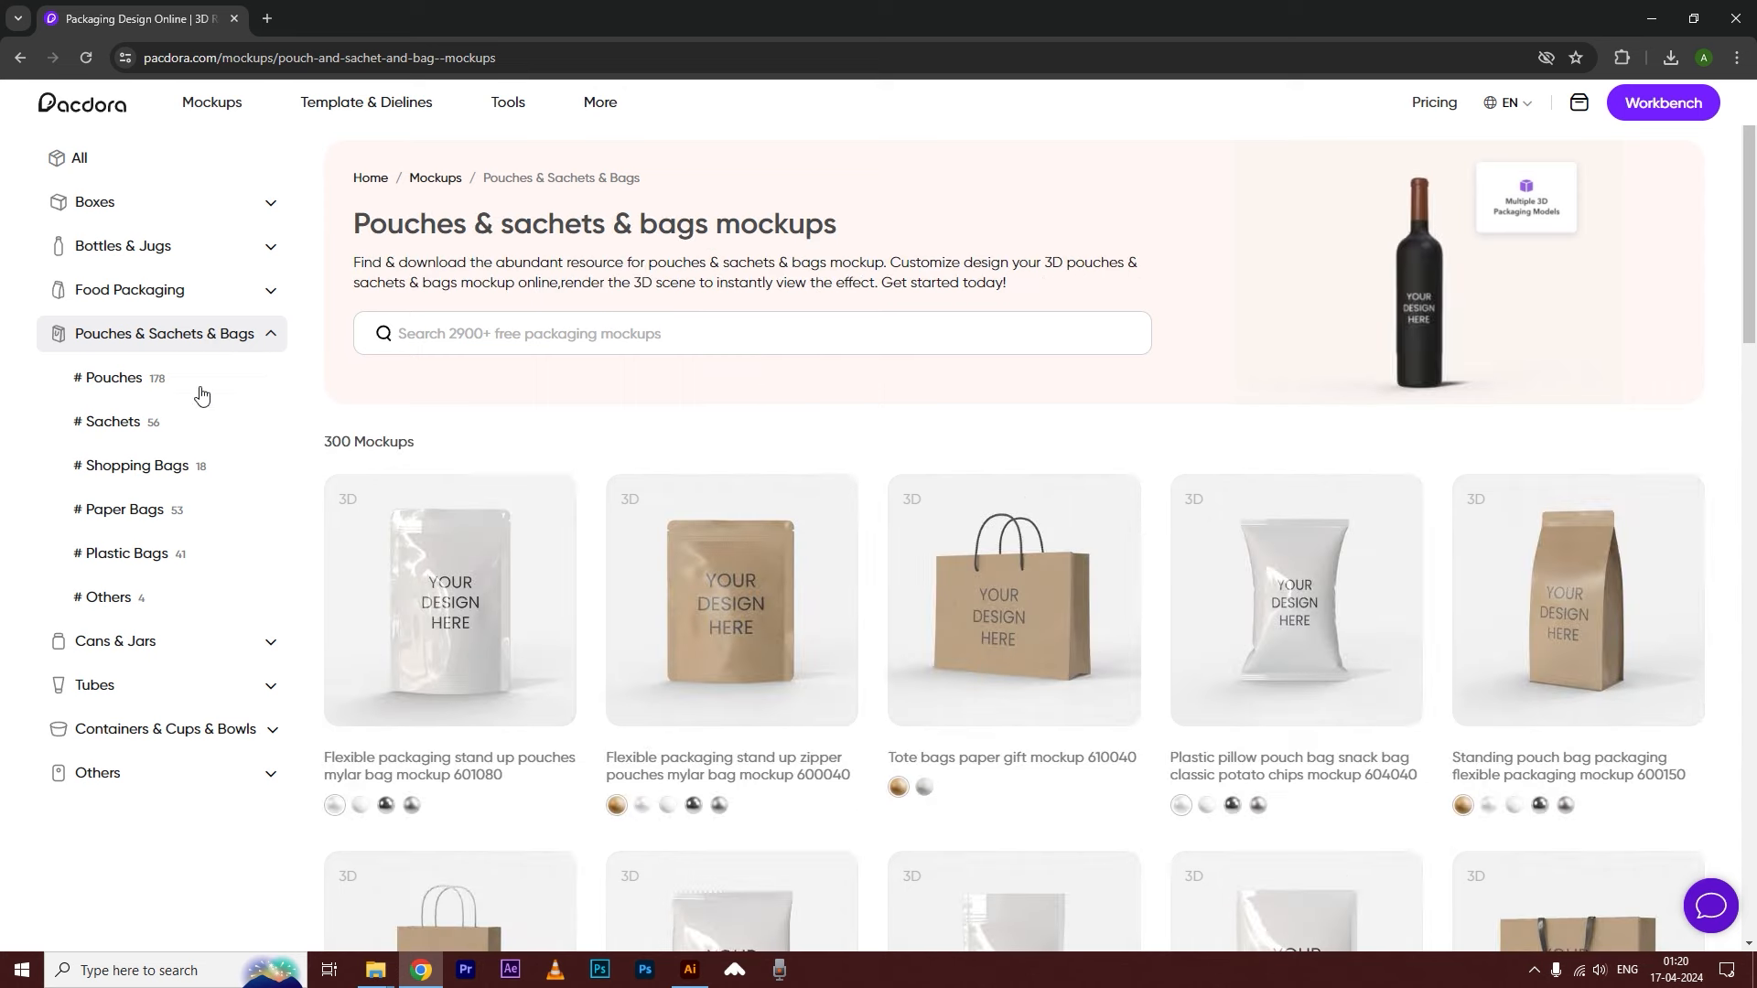
click(119, 385)
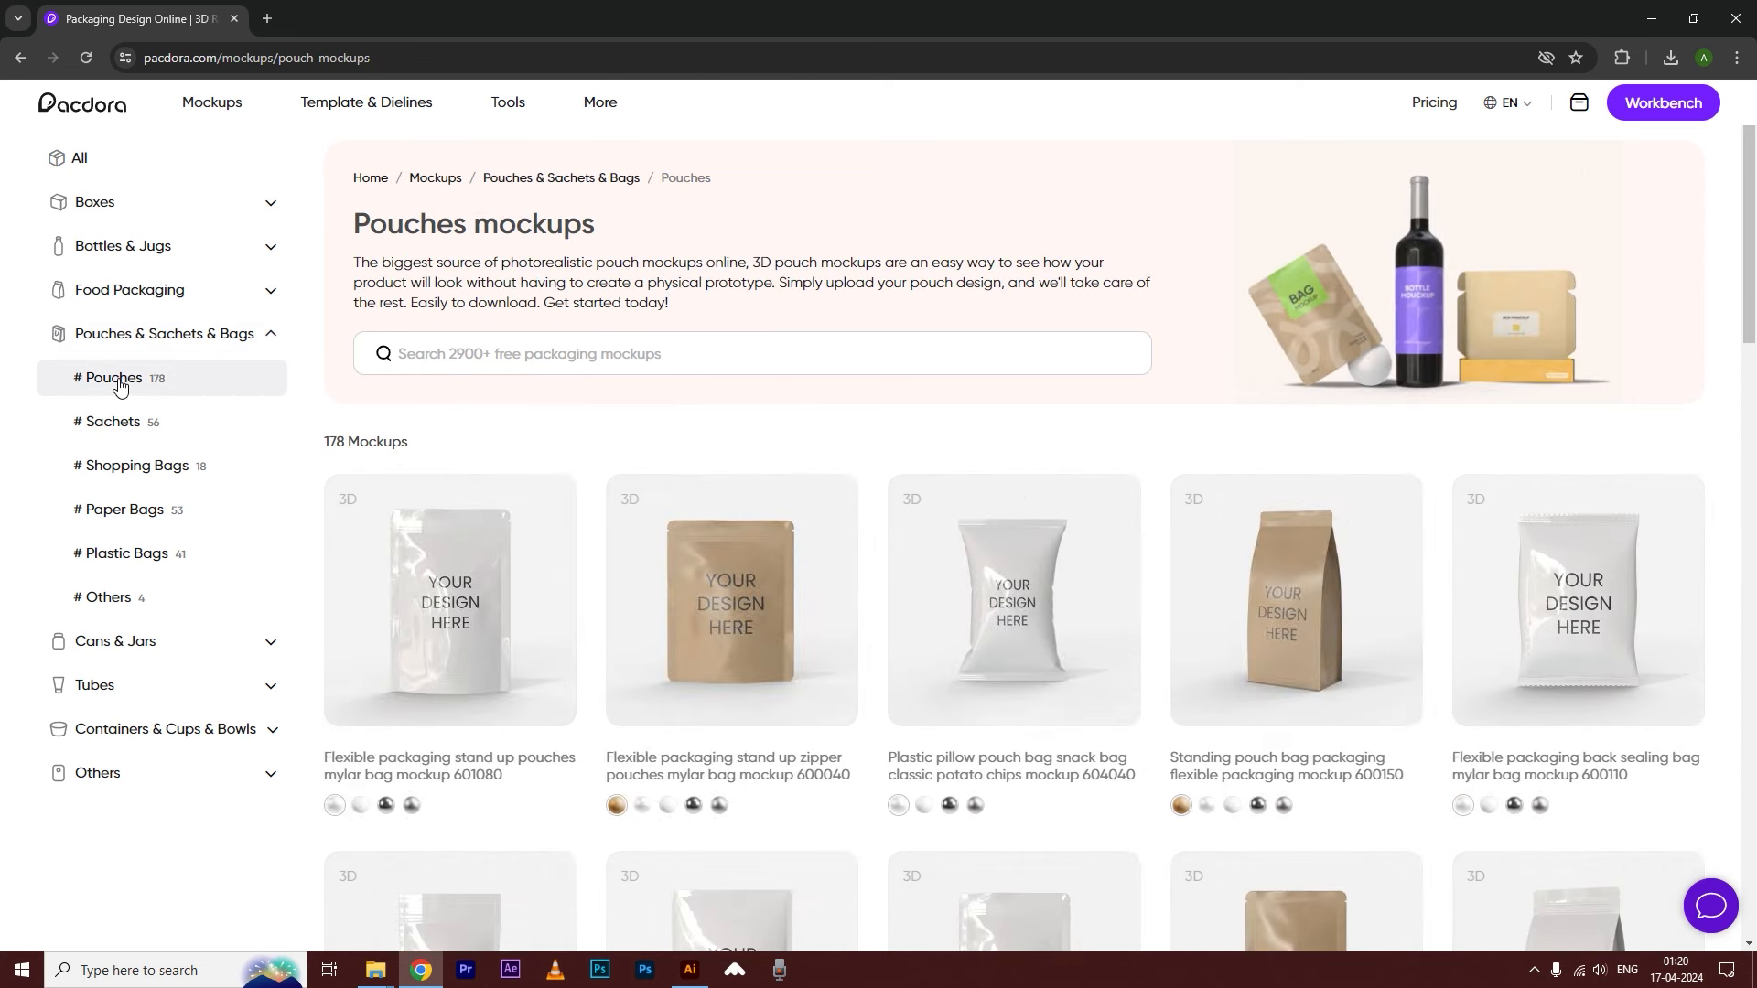
scroll(1366, 675, down, 4)
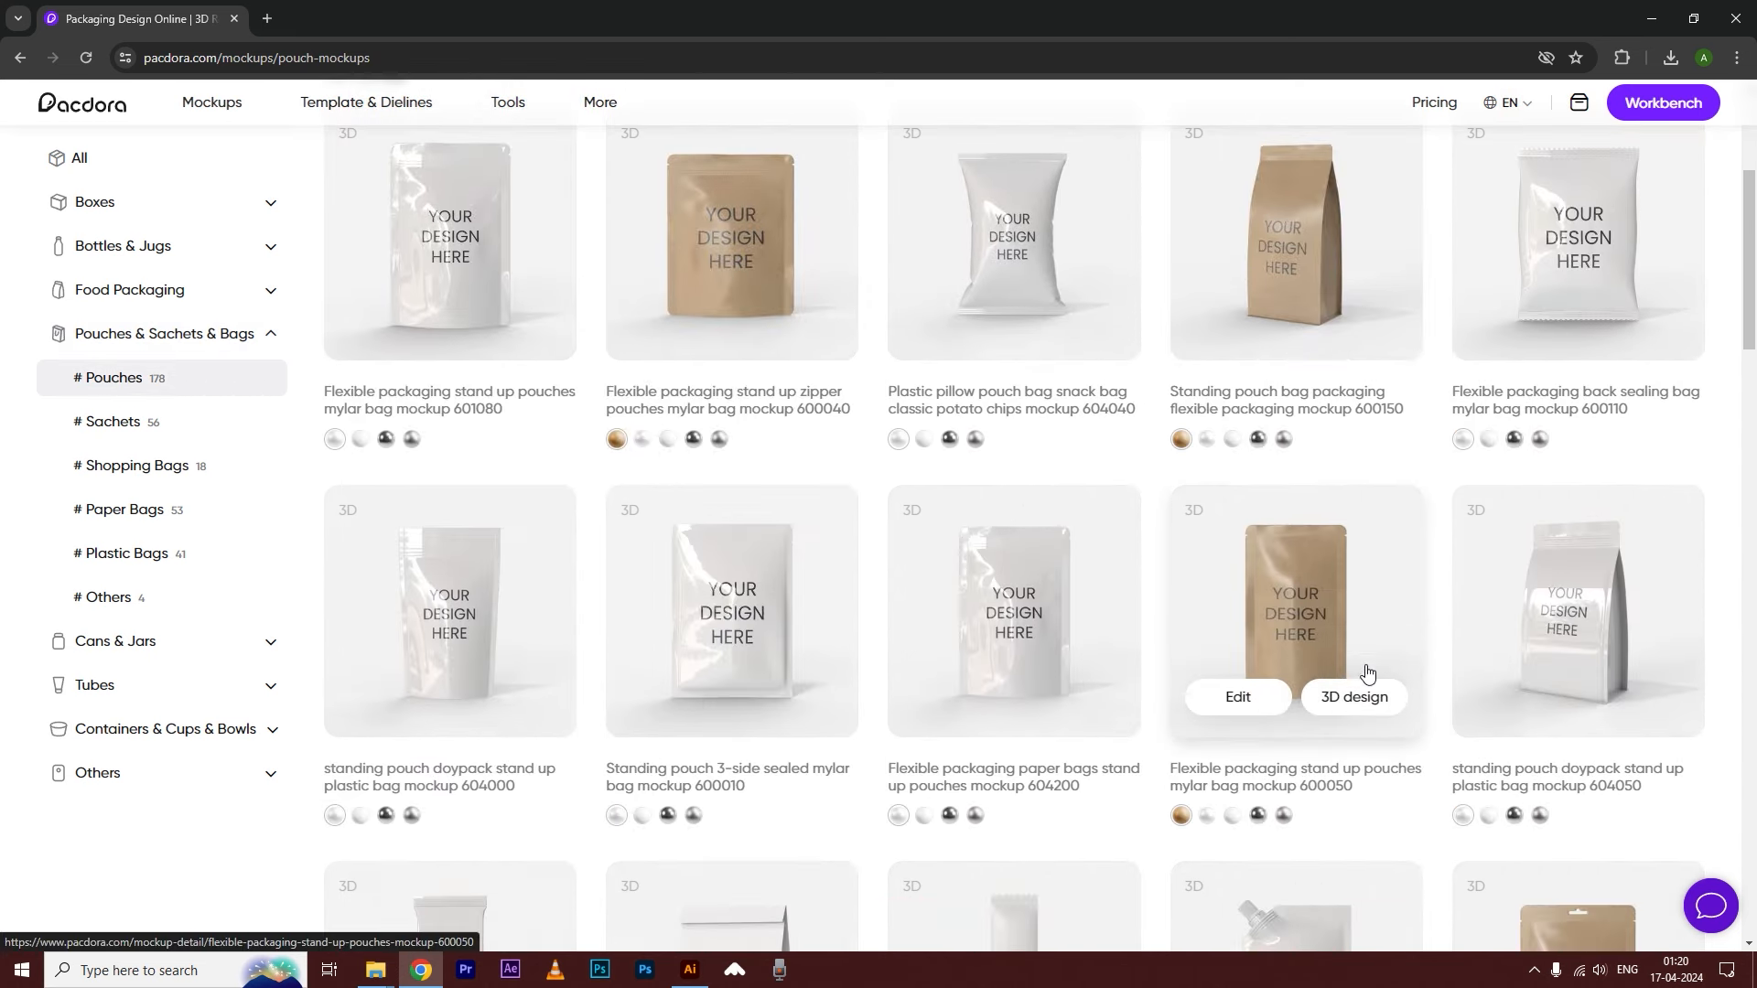
scroll(1366, 675, down, 6)
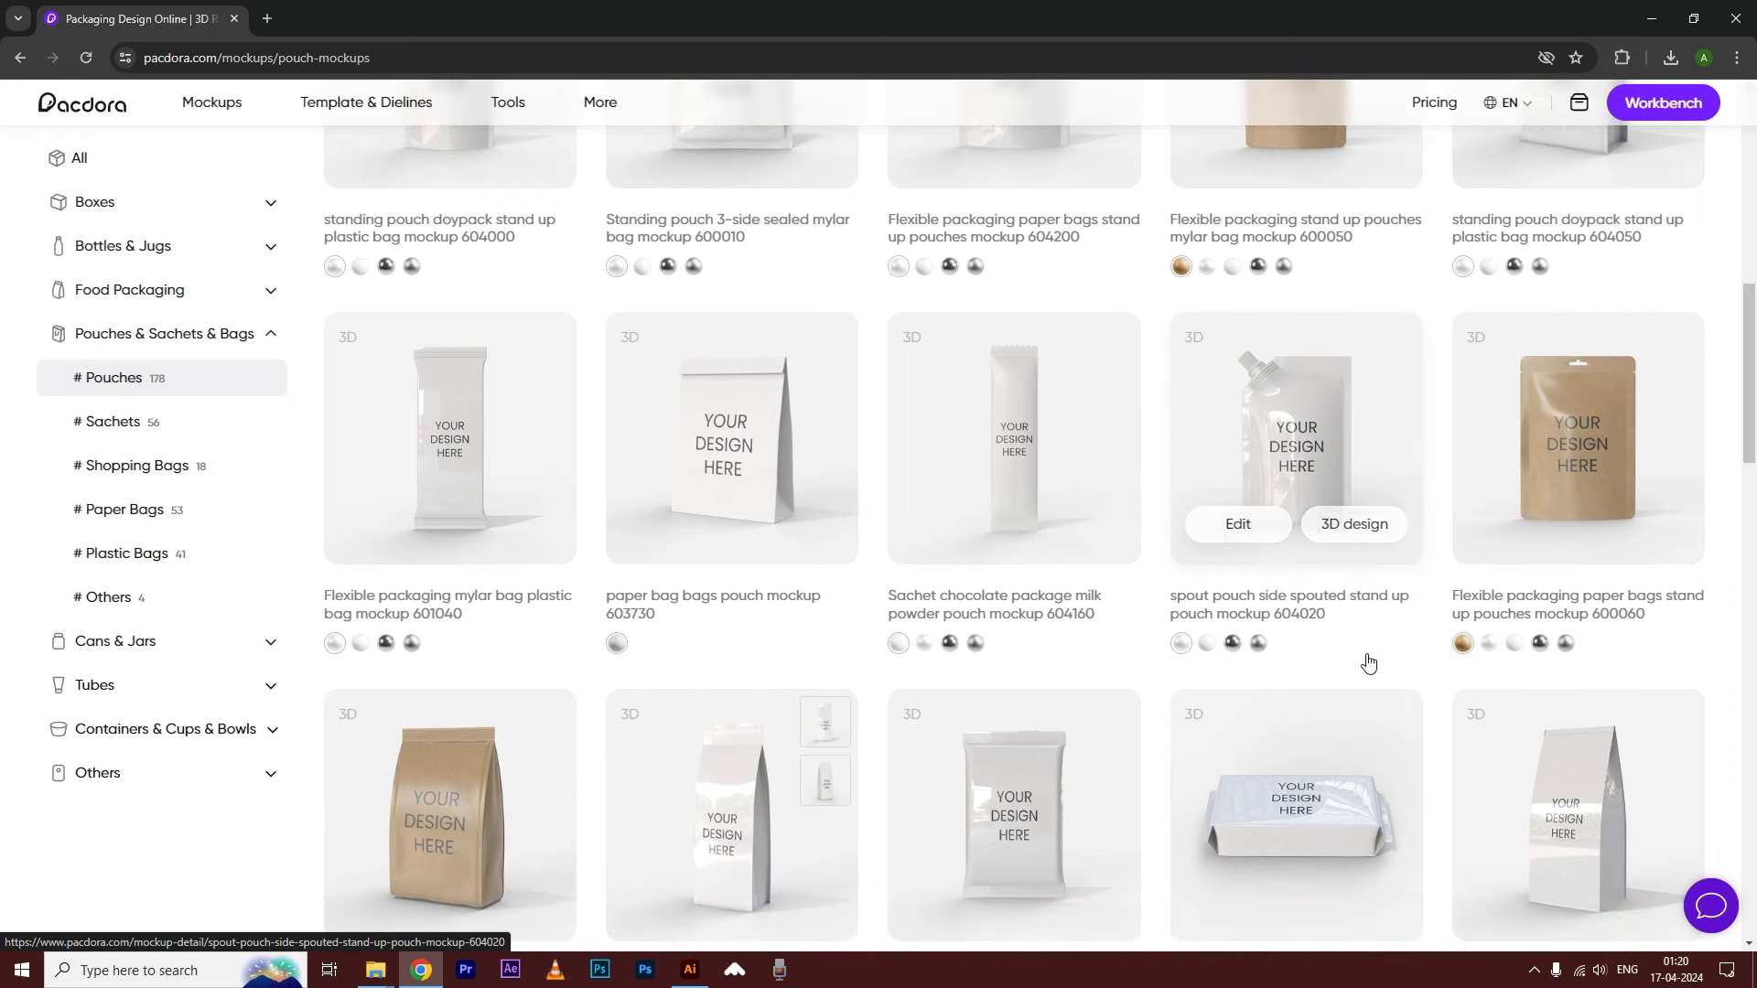
mouse_move(1464, 458)
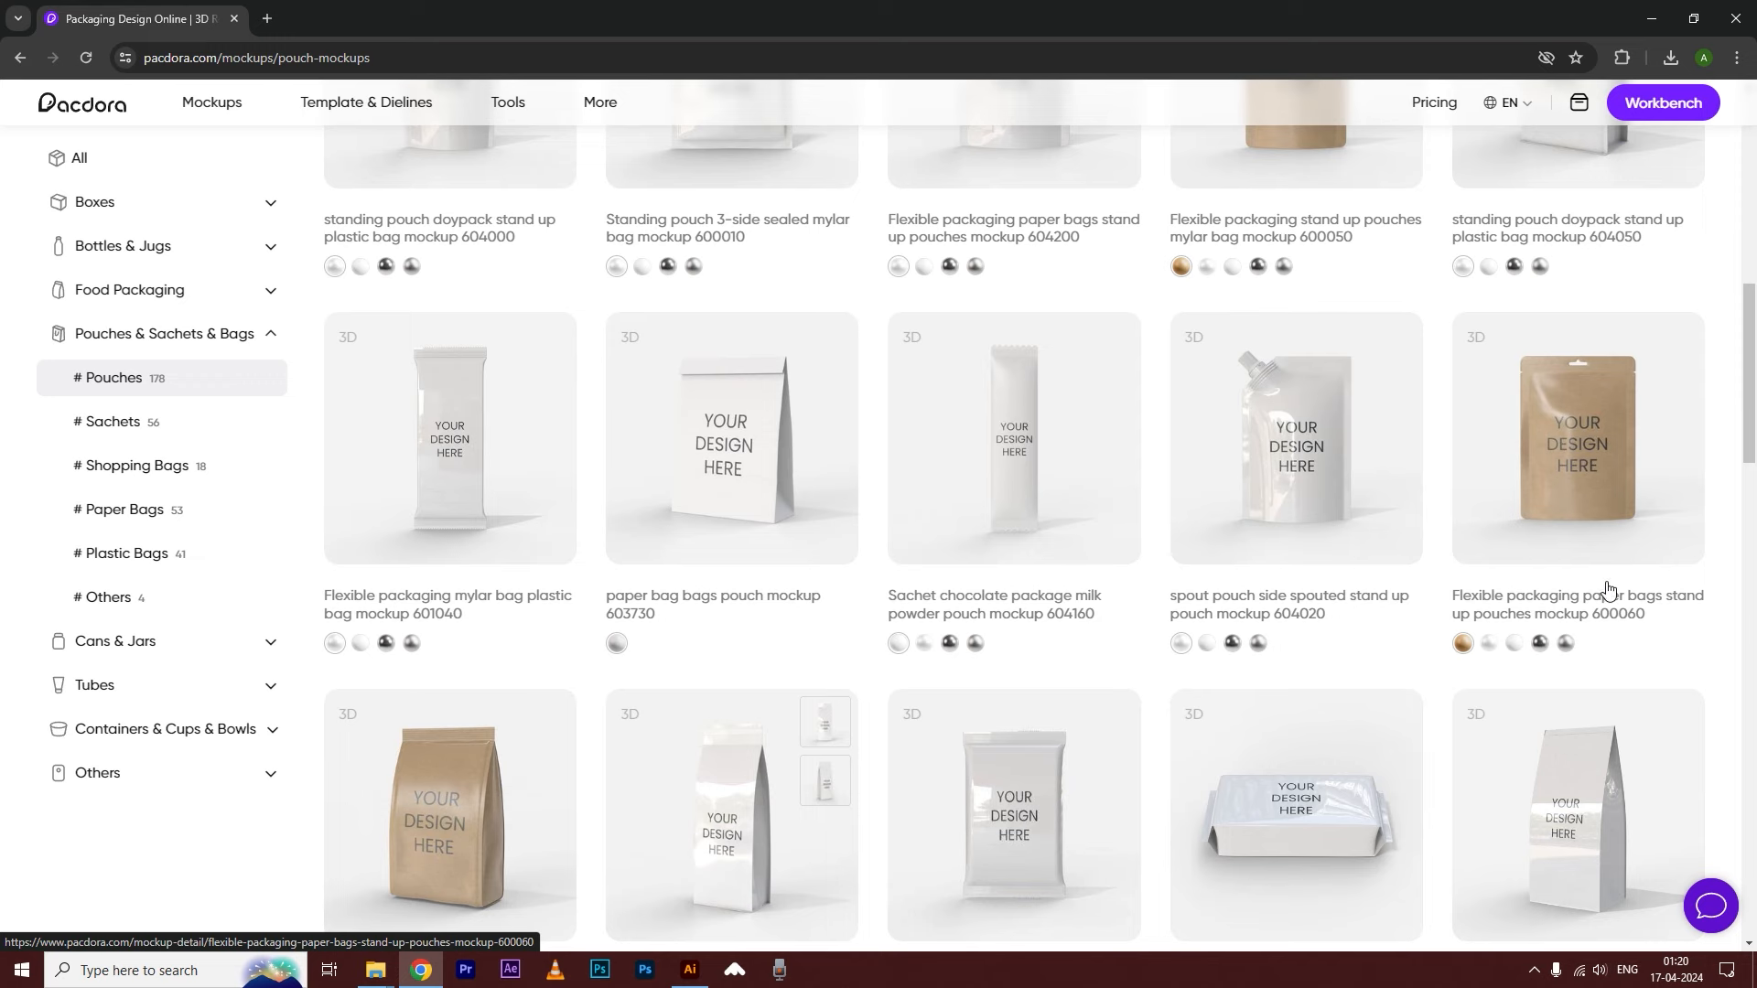
- Open the brown flexible packaging stand-up pouch mockup 600060 and inspect its 3D model from the front
click(1520, 524)
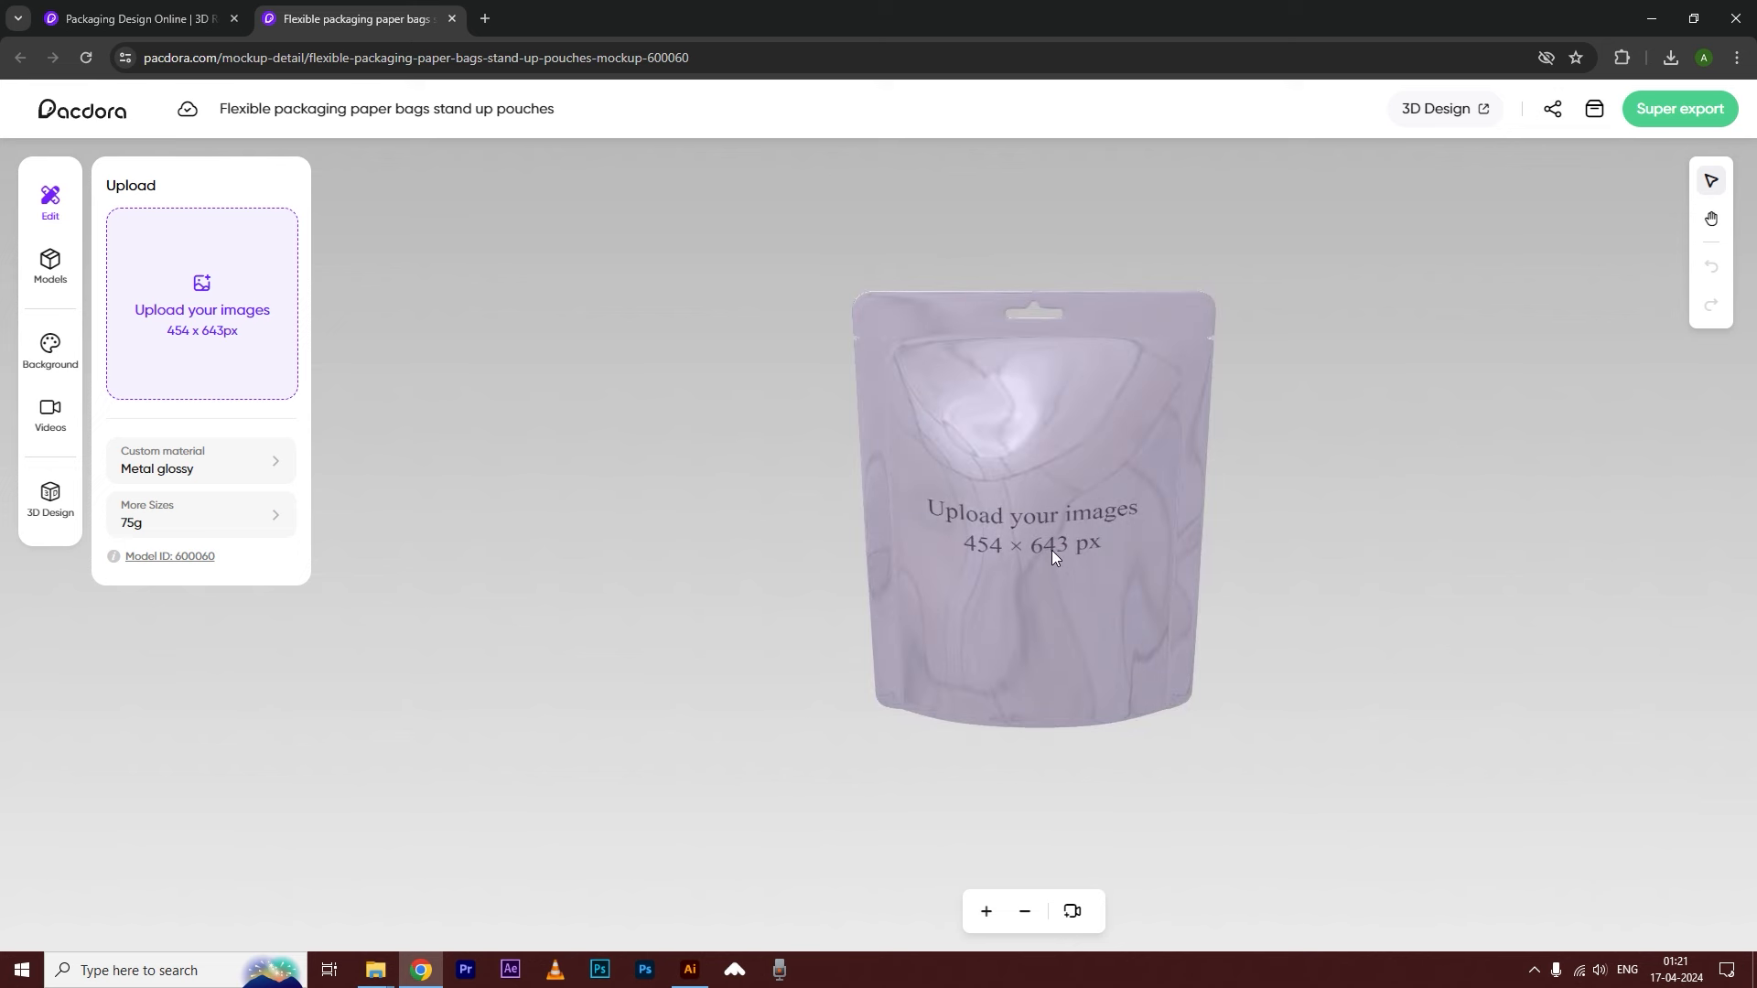
scroll(1053, 546, up, 5)
scroll(1071, 505, down, 9)
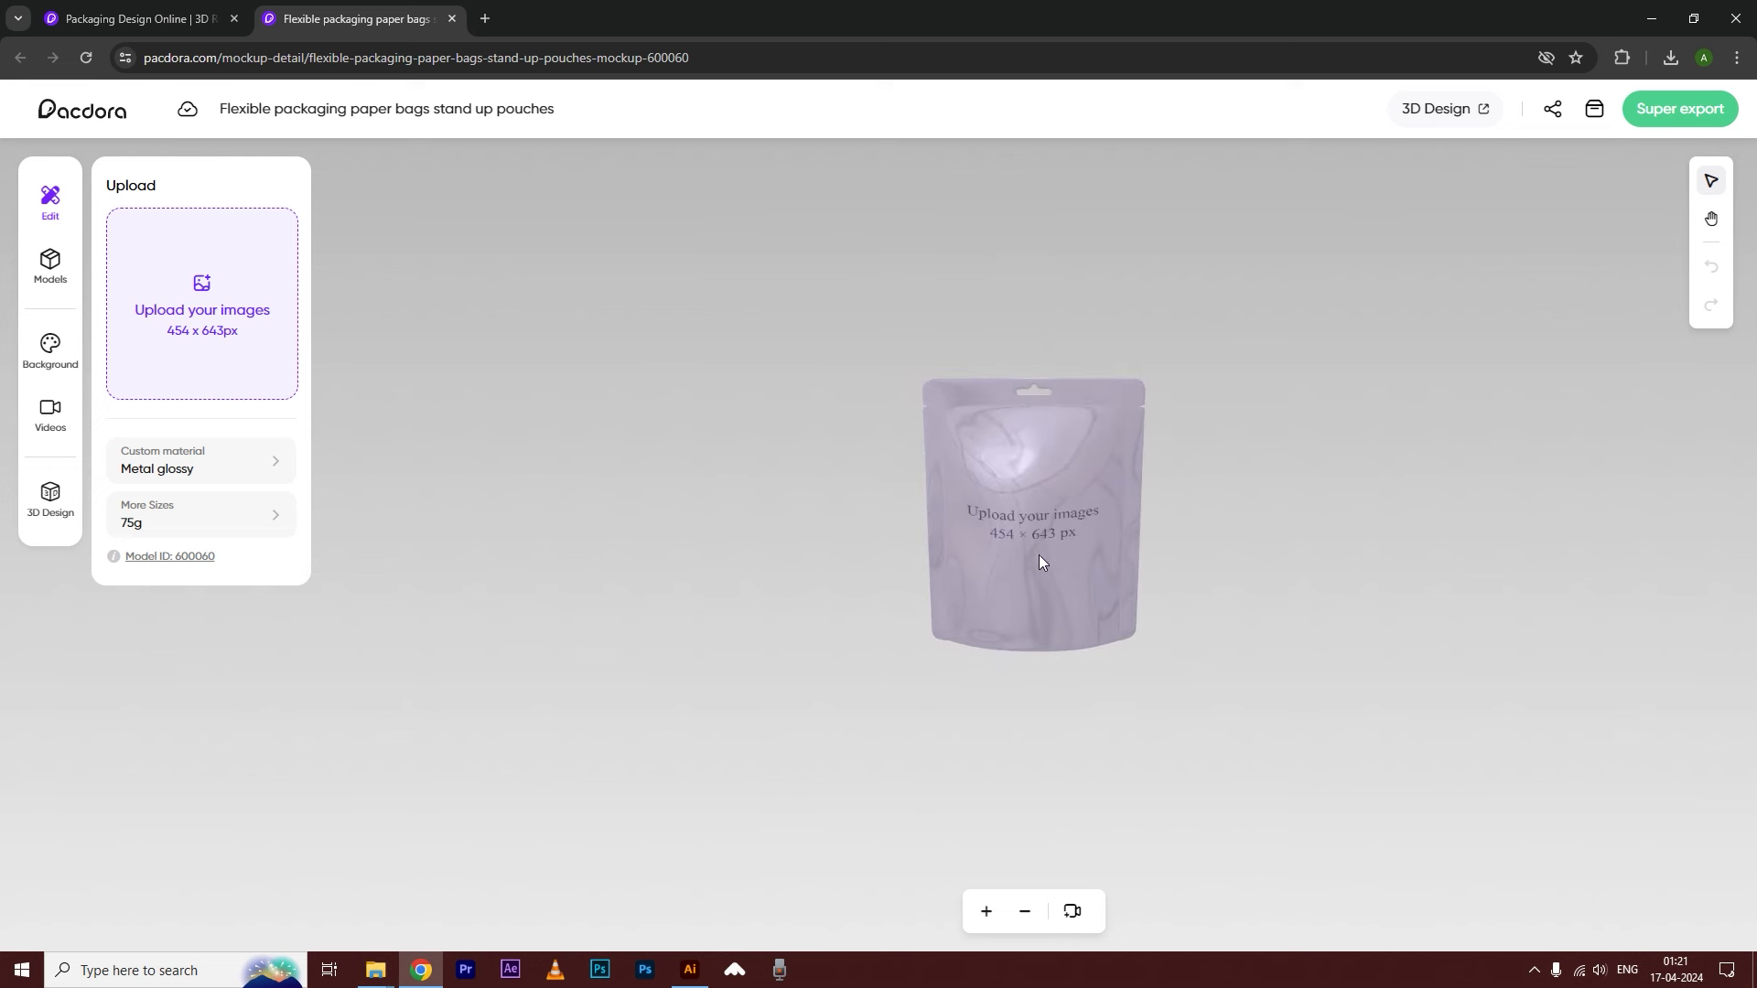
drag(1029, 486, 1023, 441)
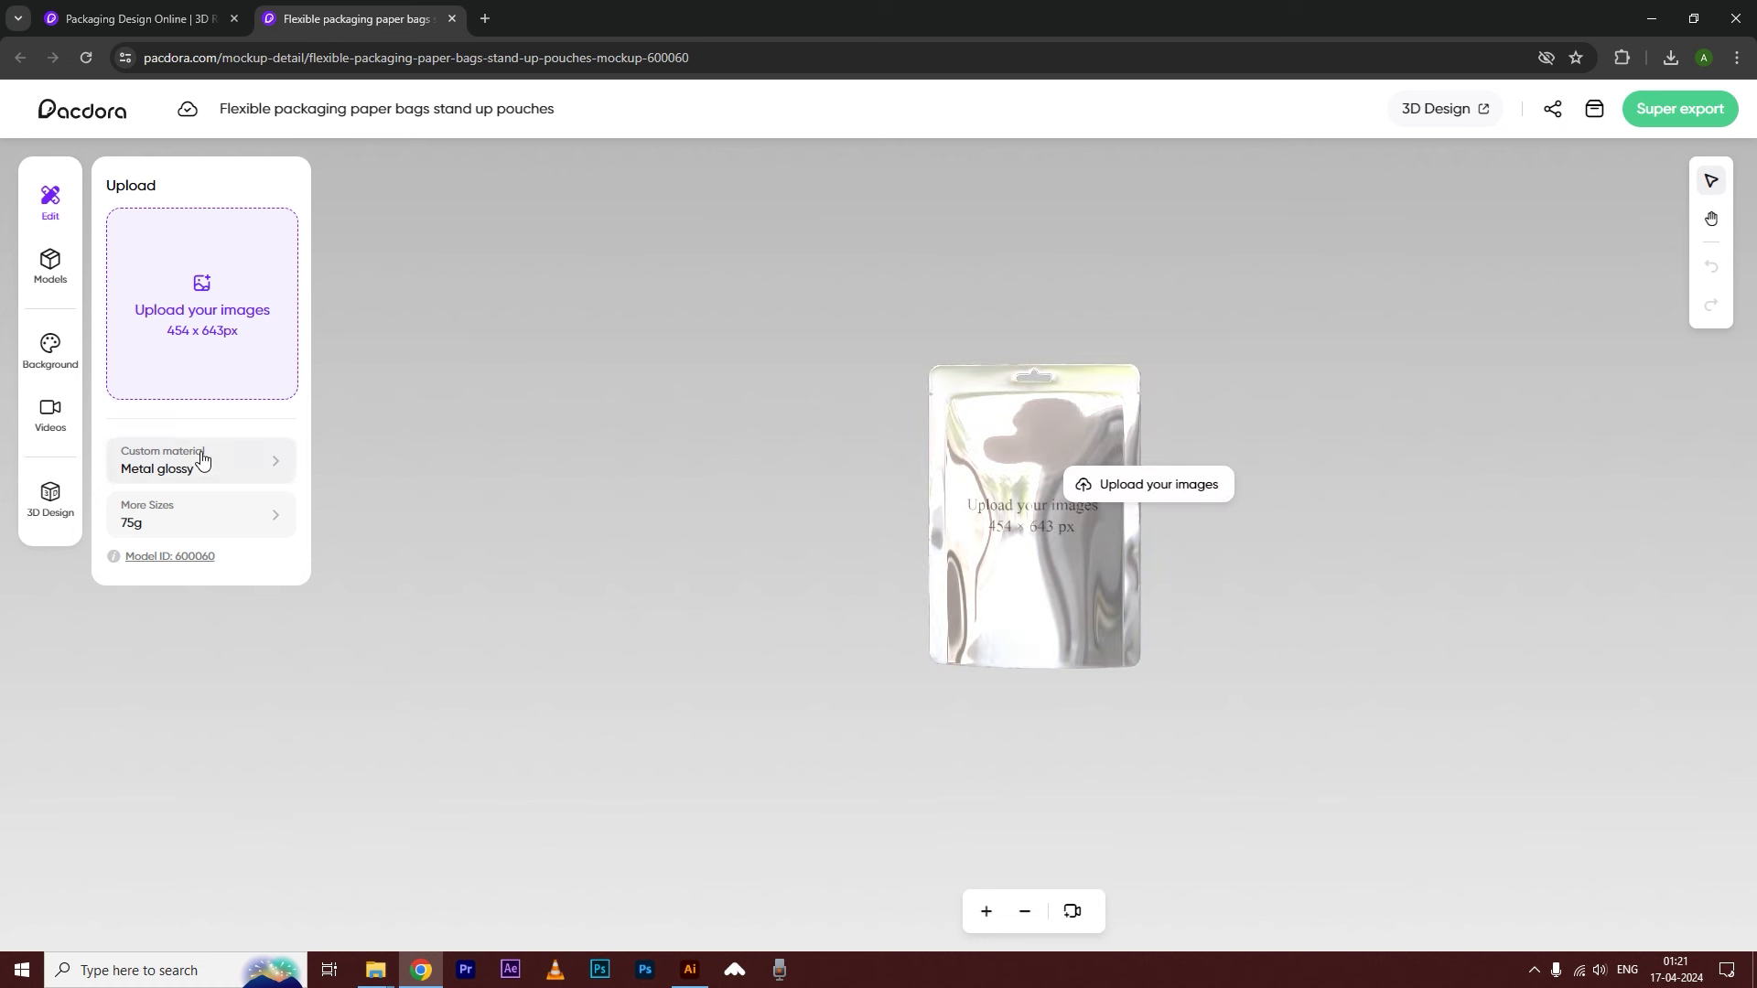
- Set the pouch's custom material to Plastic matt and look over the available sizes
click(254, 466)
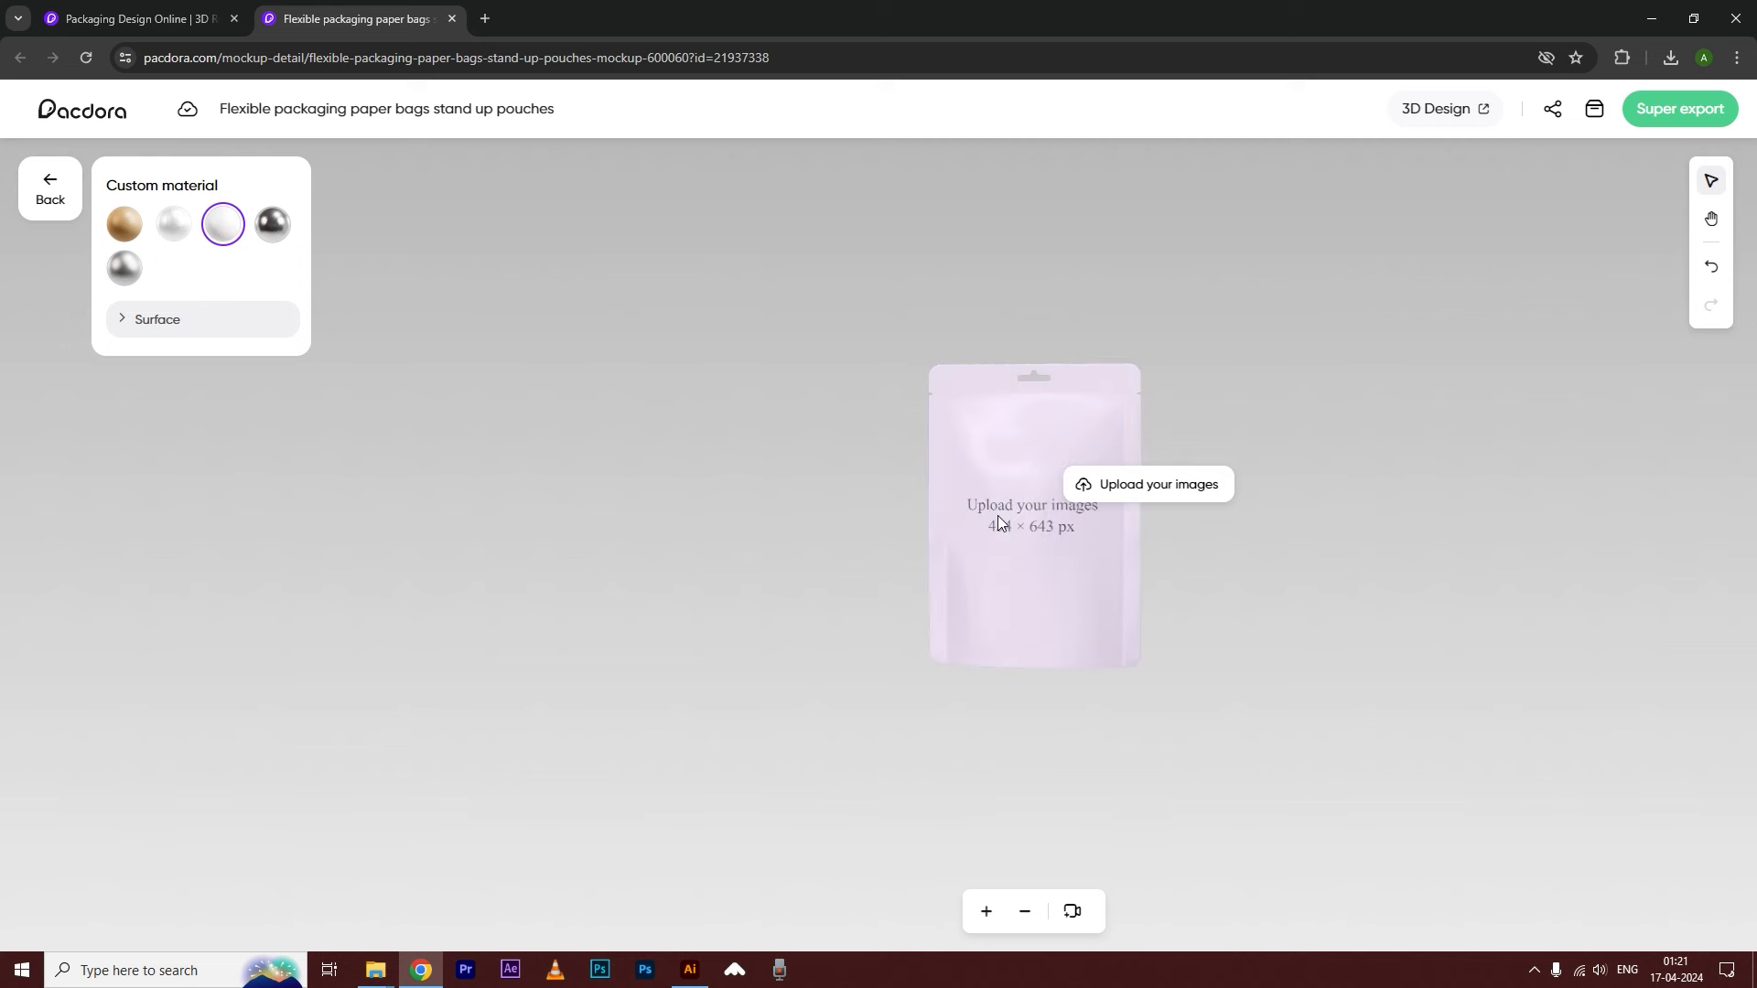
click(48, 183)
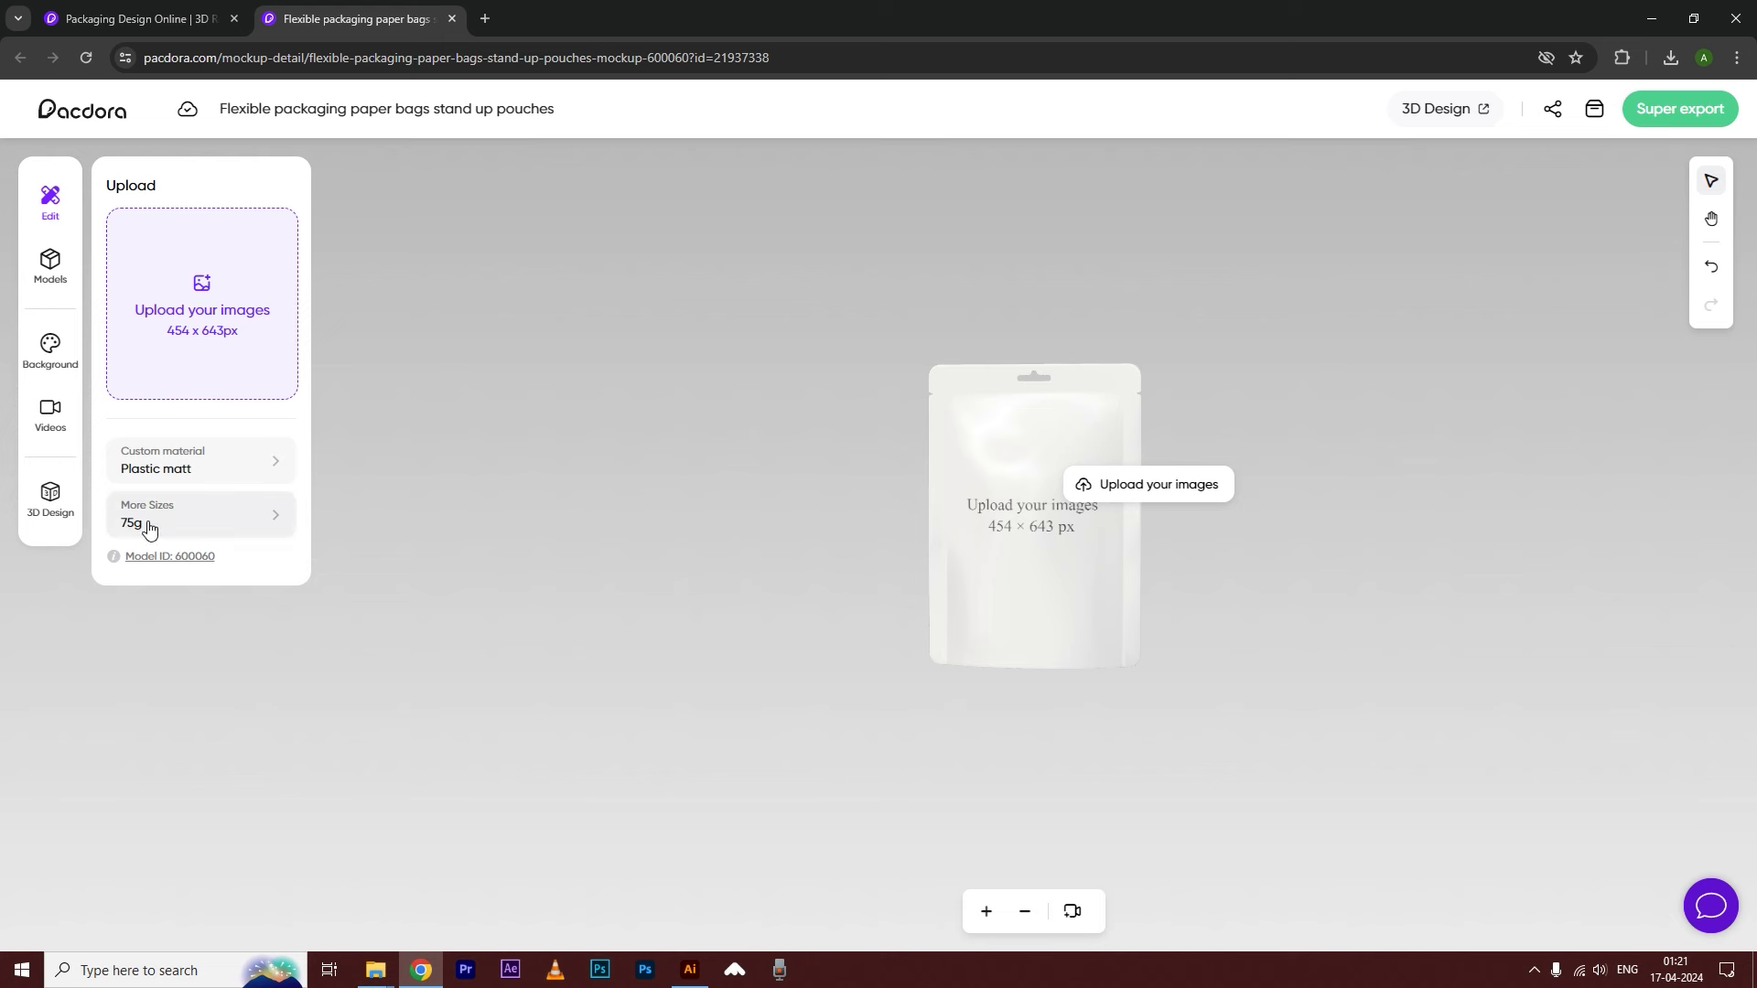
click(188, 522)
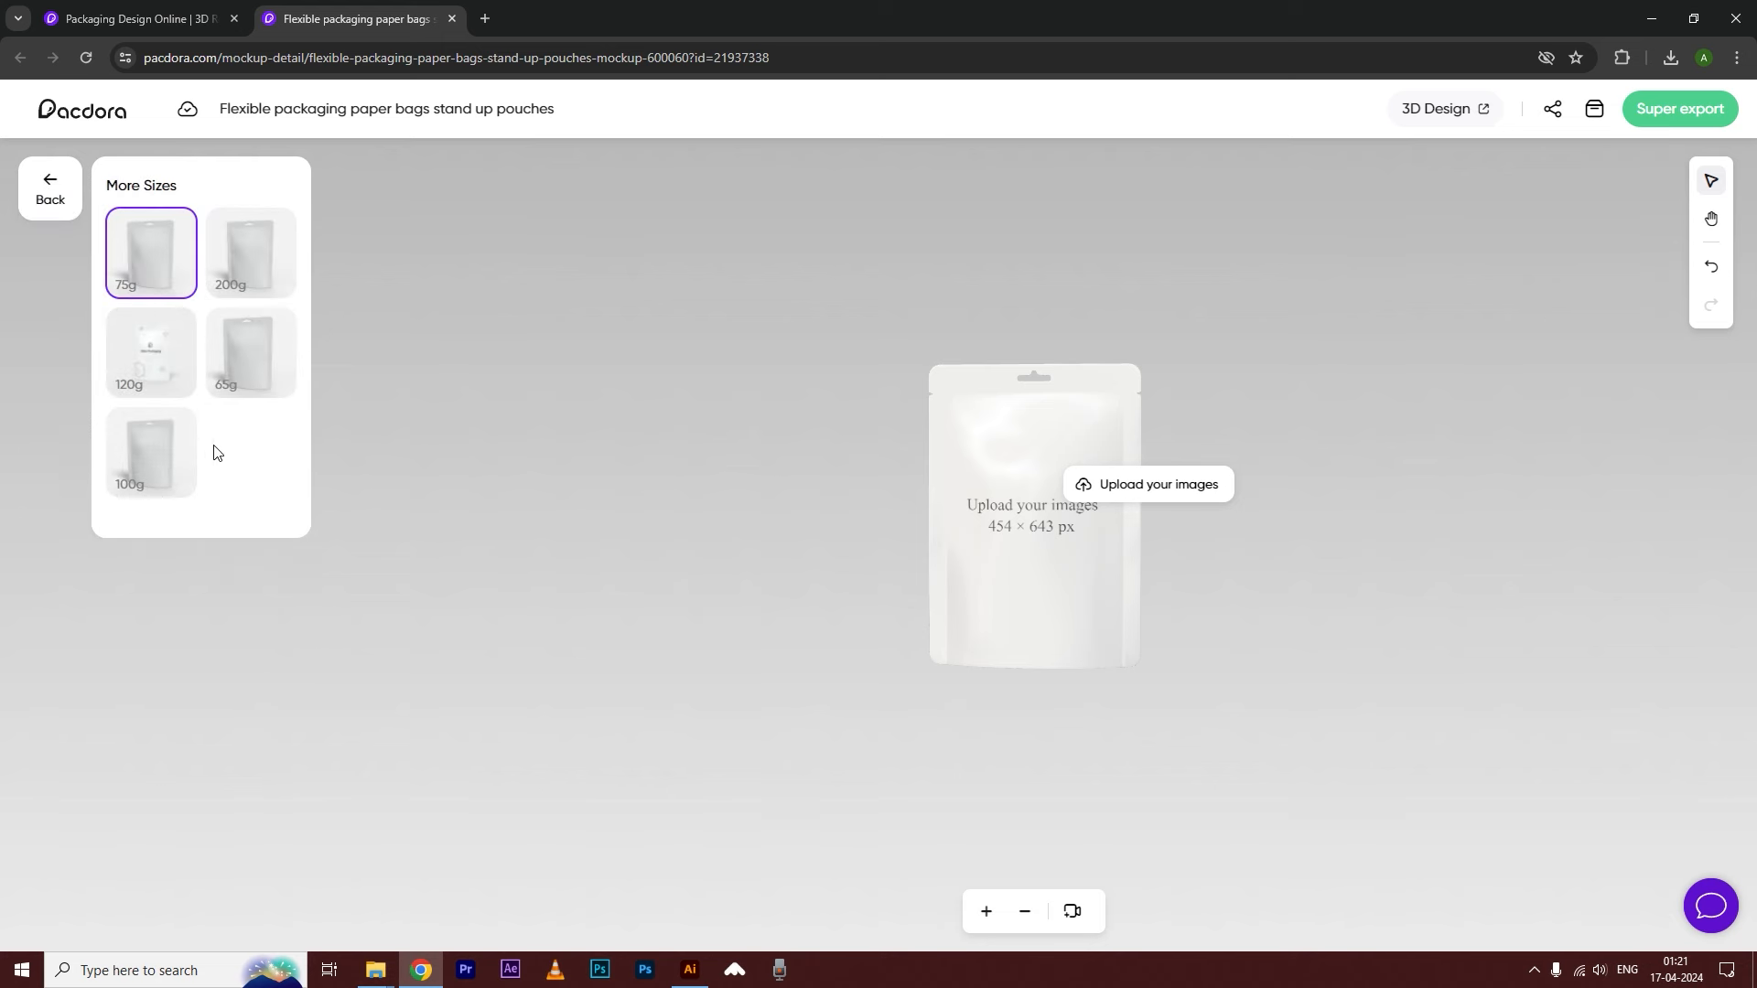
click(50, 181)
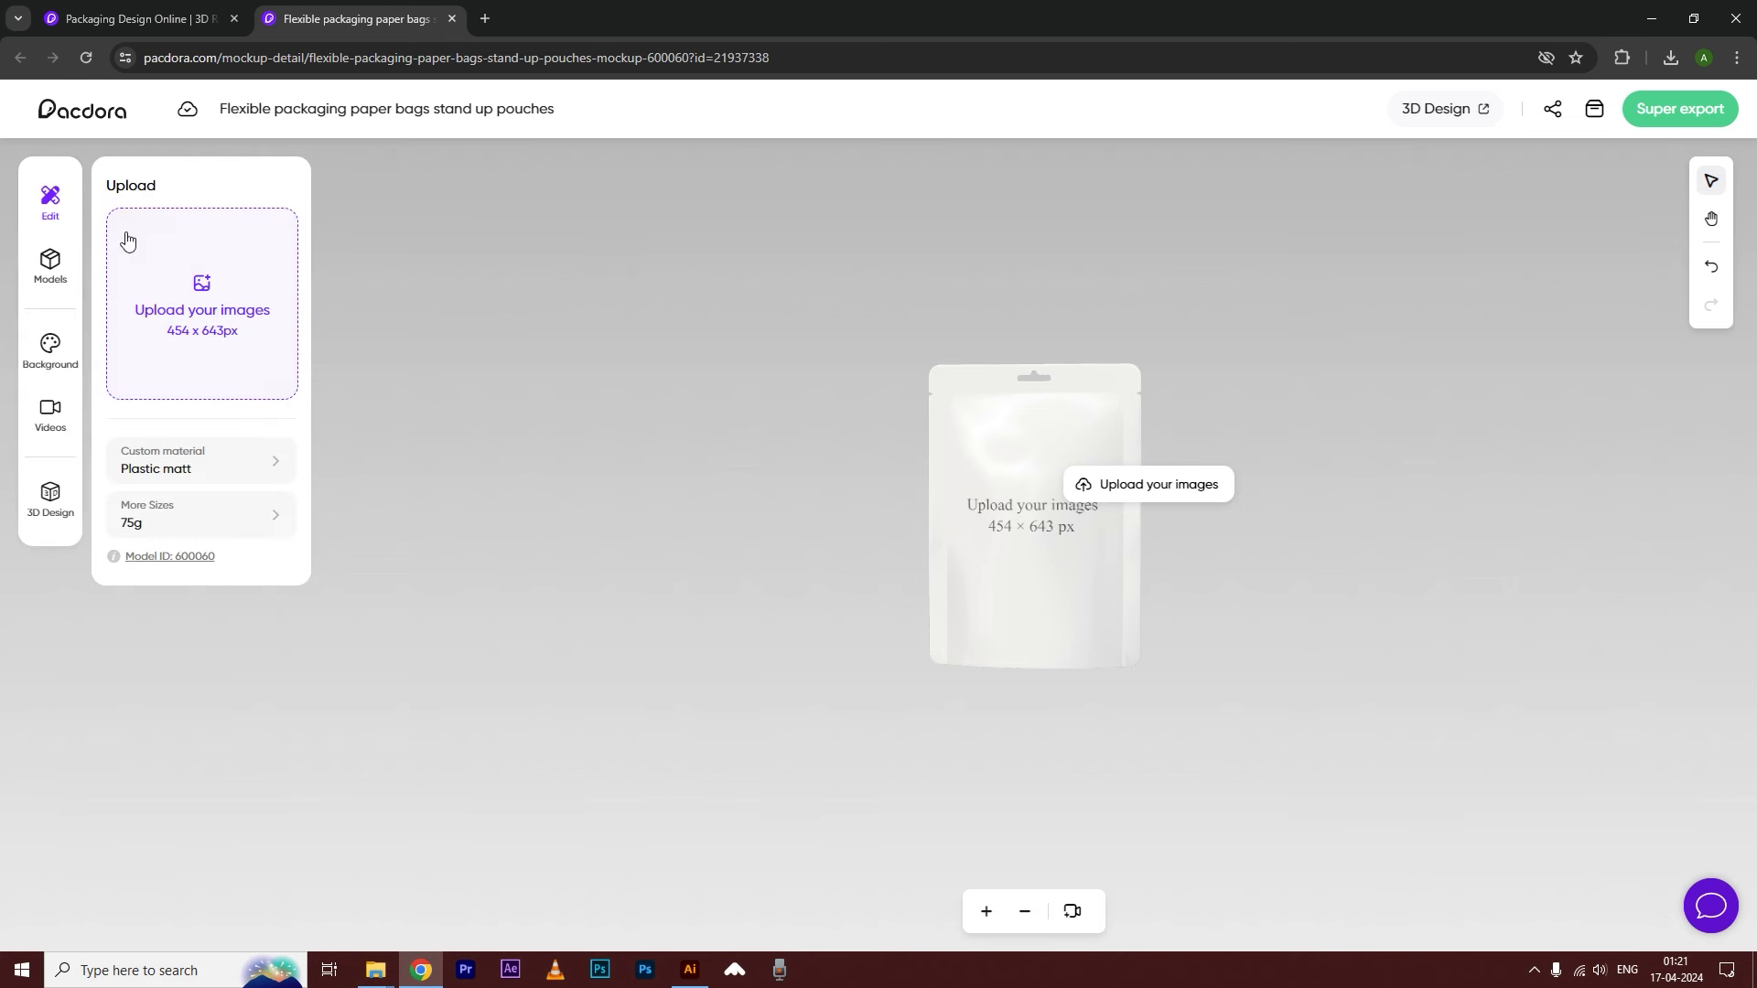
- Open the pouch's artwork editor and upload the Package-140 image from the Downloads folder
click(190, 287)
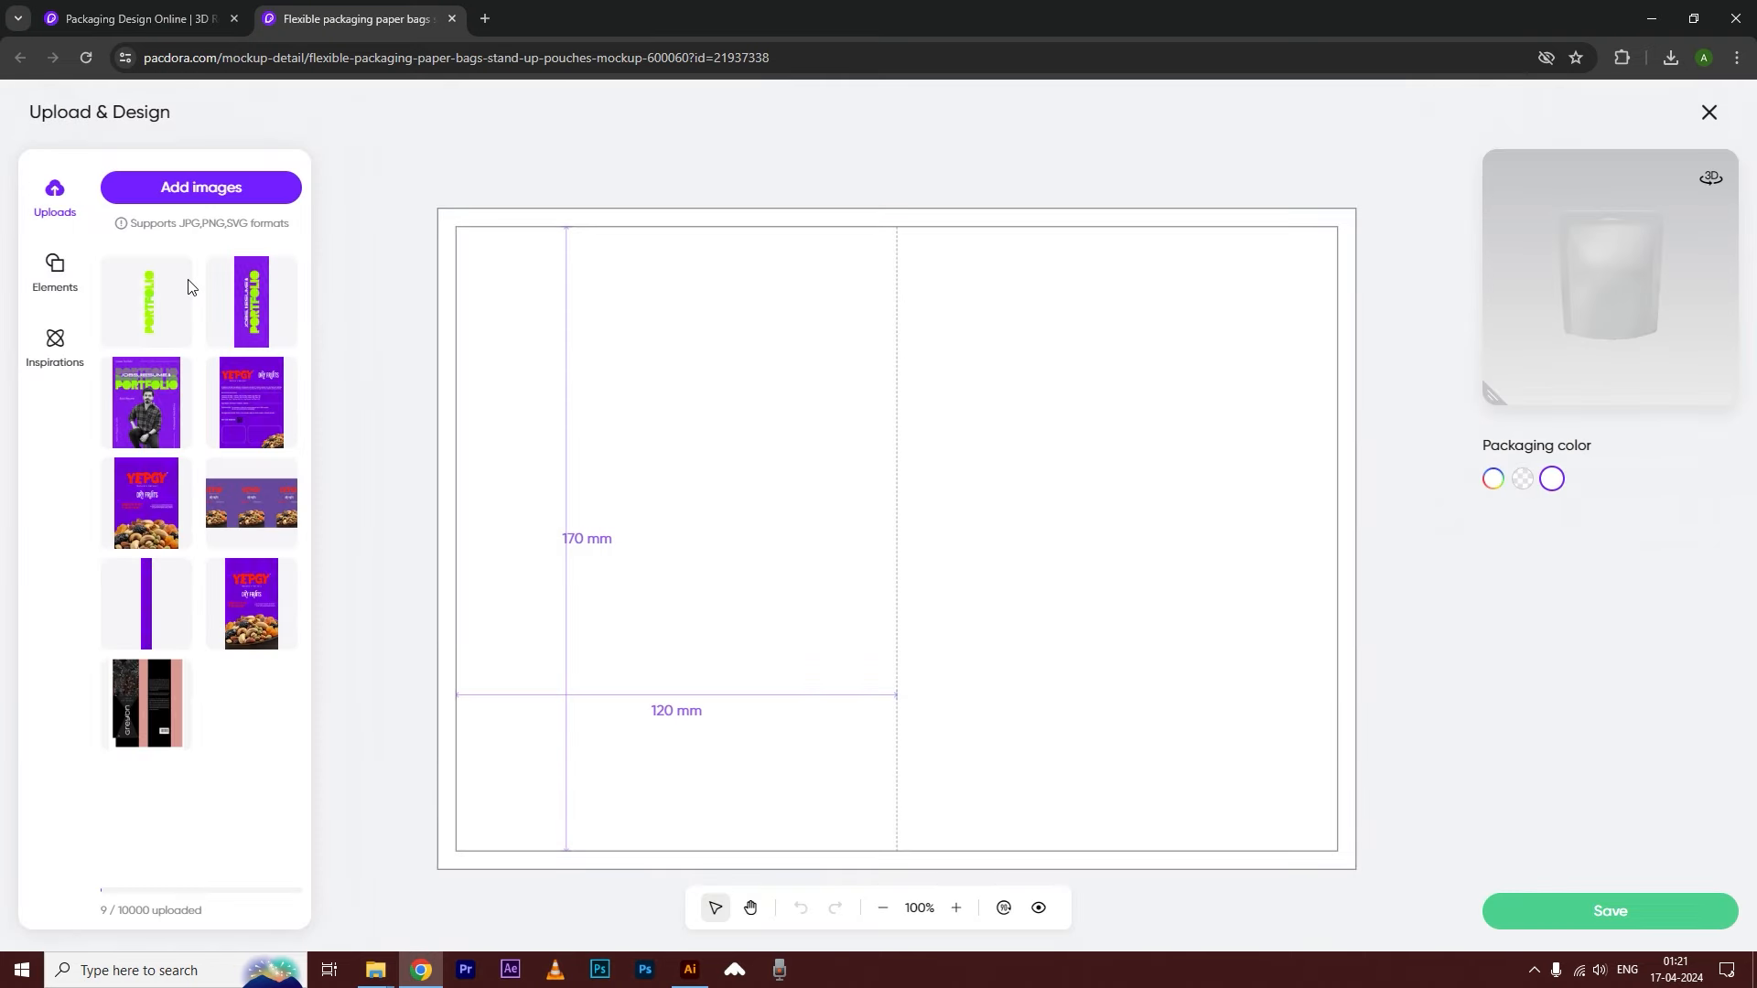
click(179, 192)
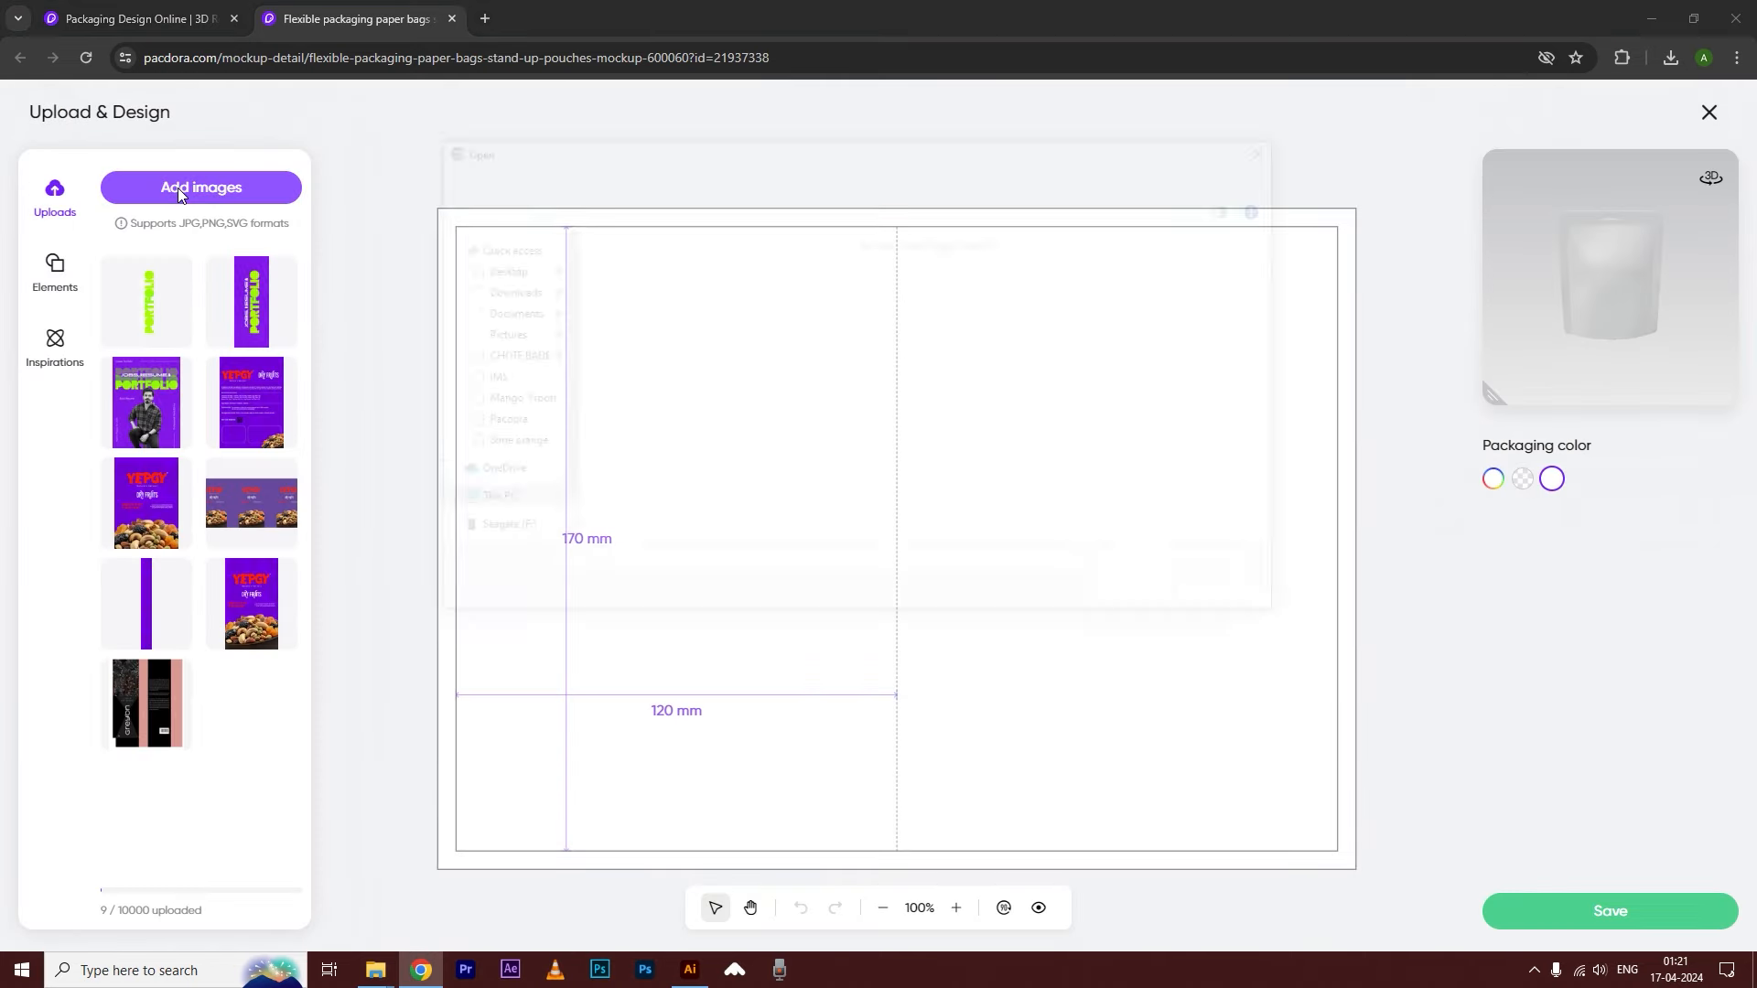
click(498, 356)
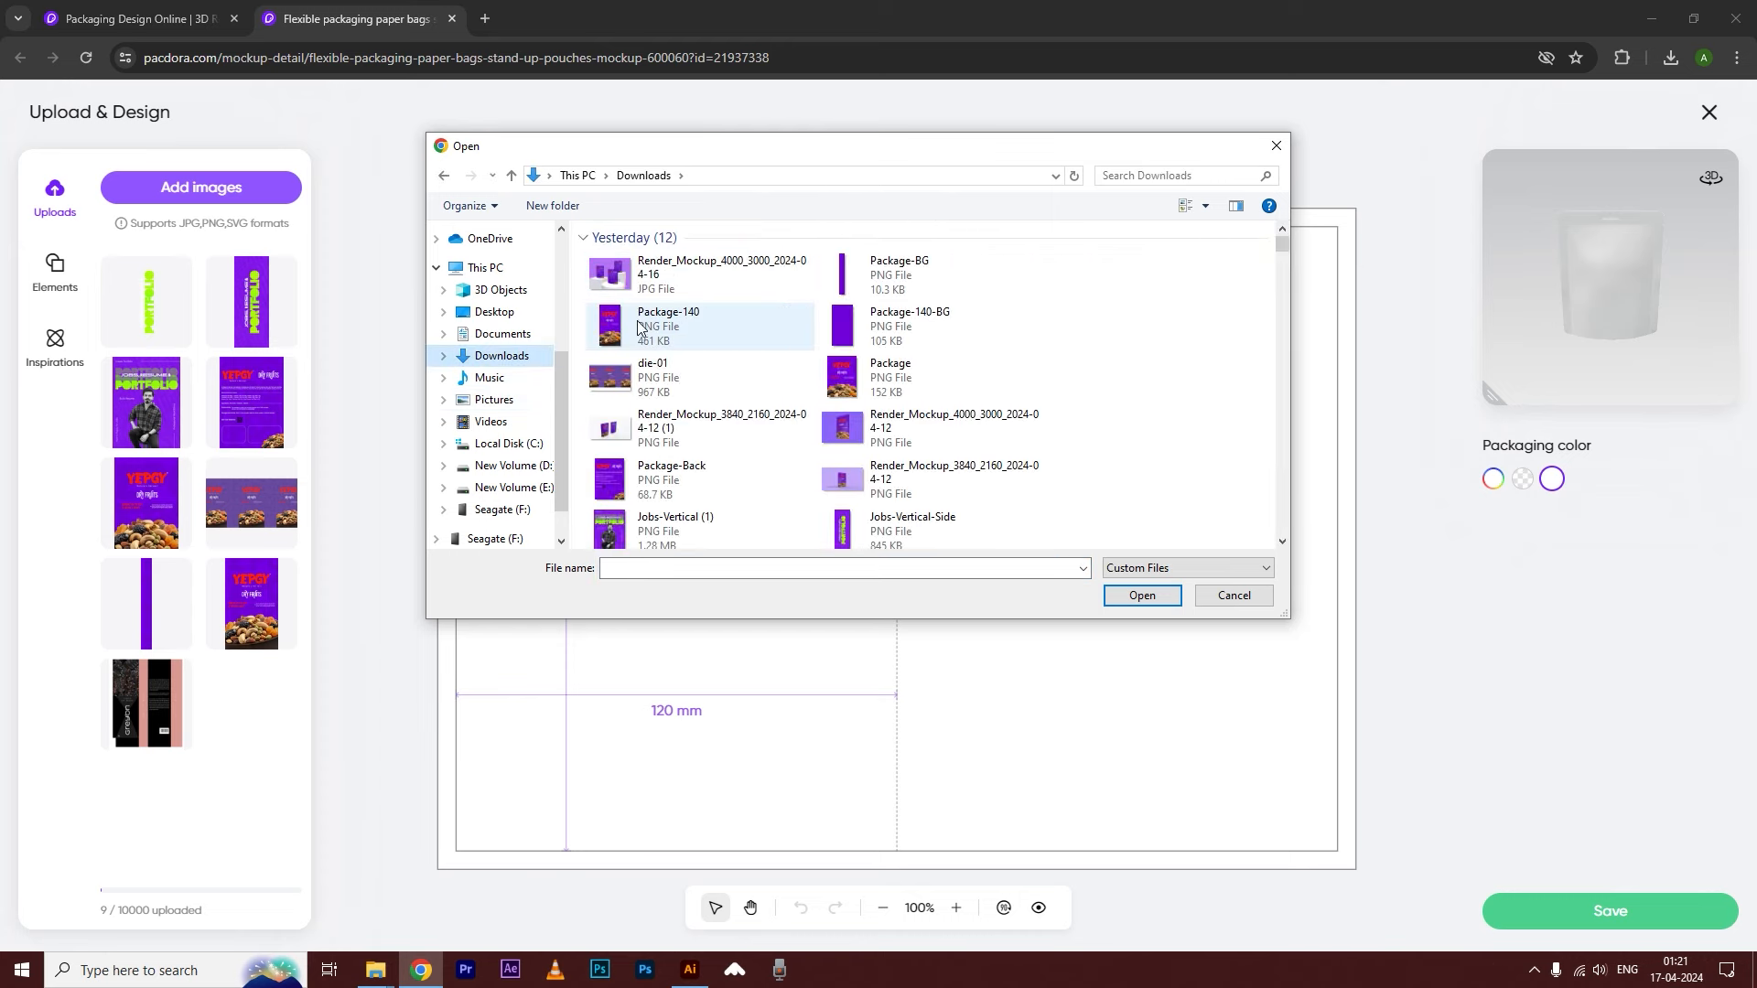
double_click(628, 325)
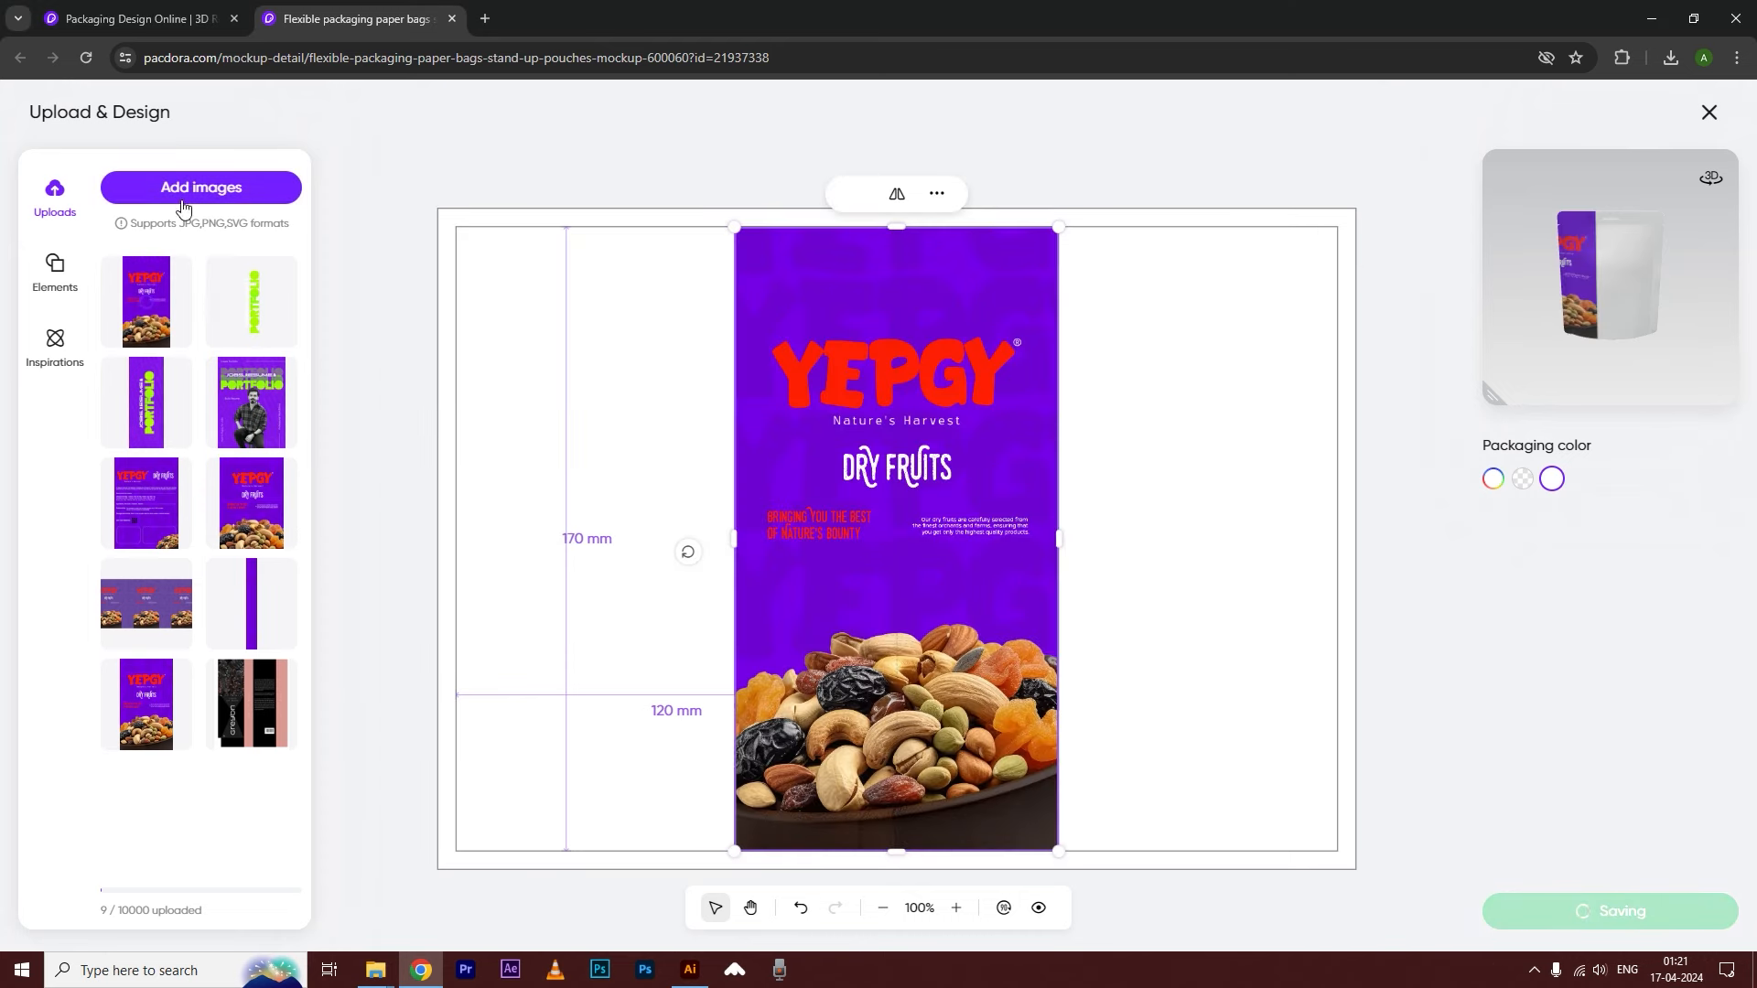
- Delete the narrow Package-140 image from the pouch layout
click(391, 174)
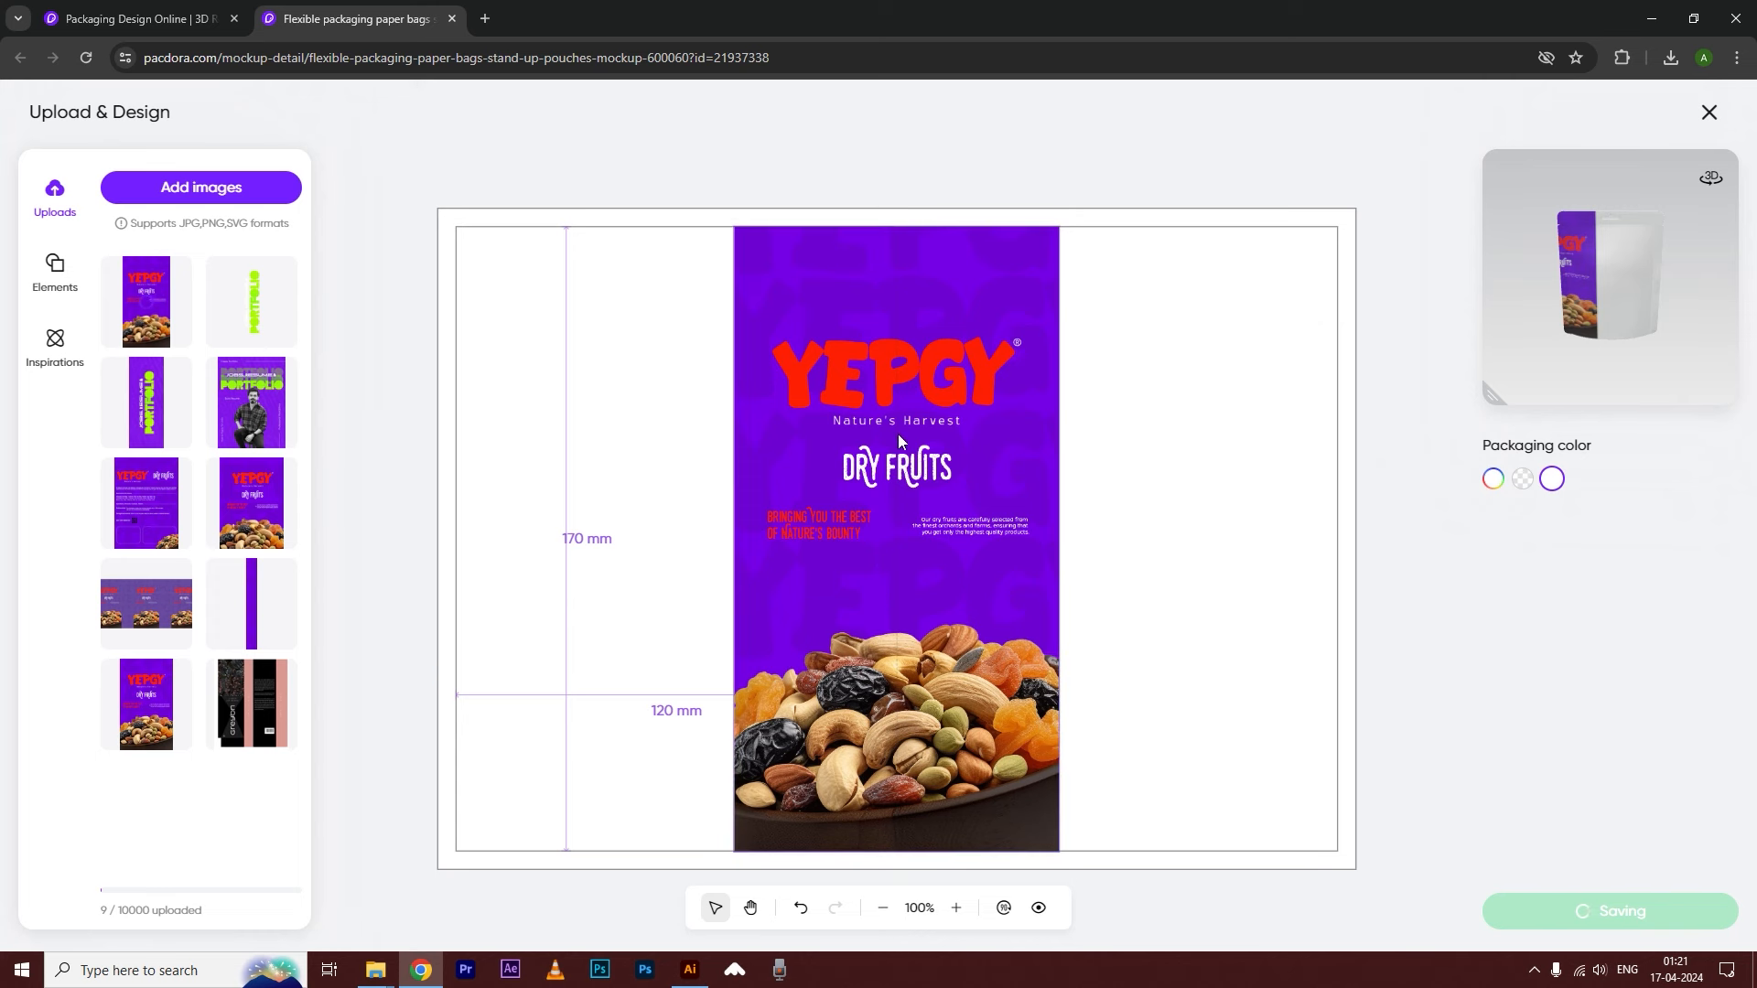
click(874, 414)
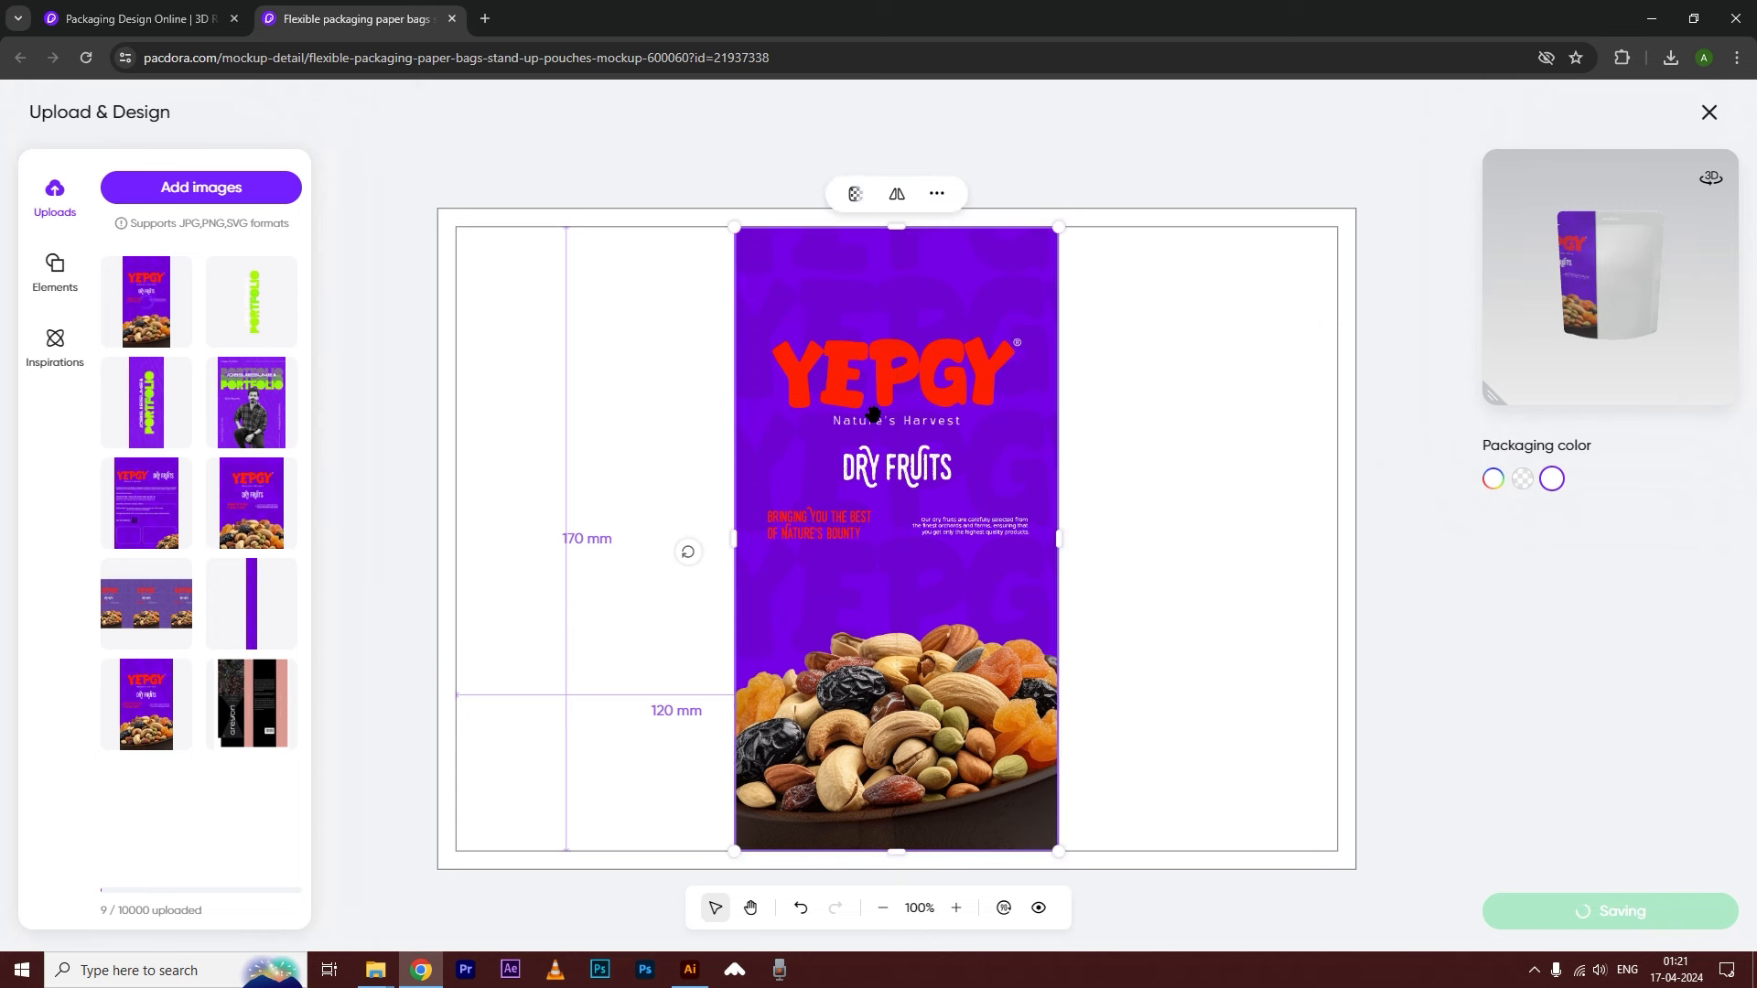
key(Delete)
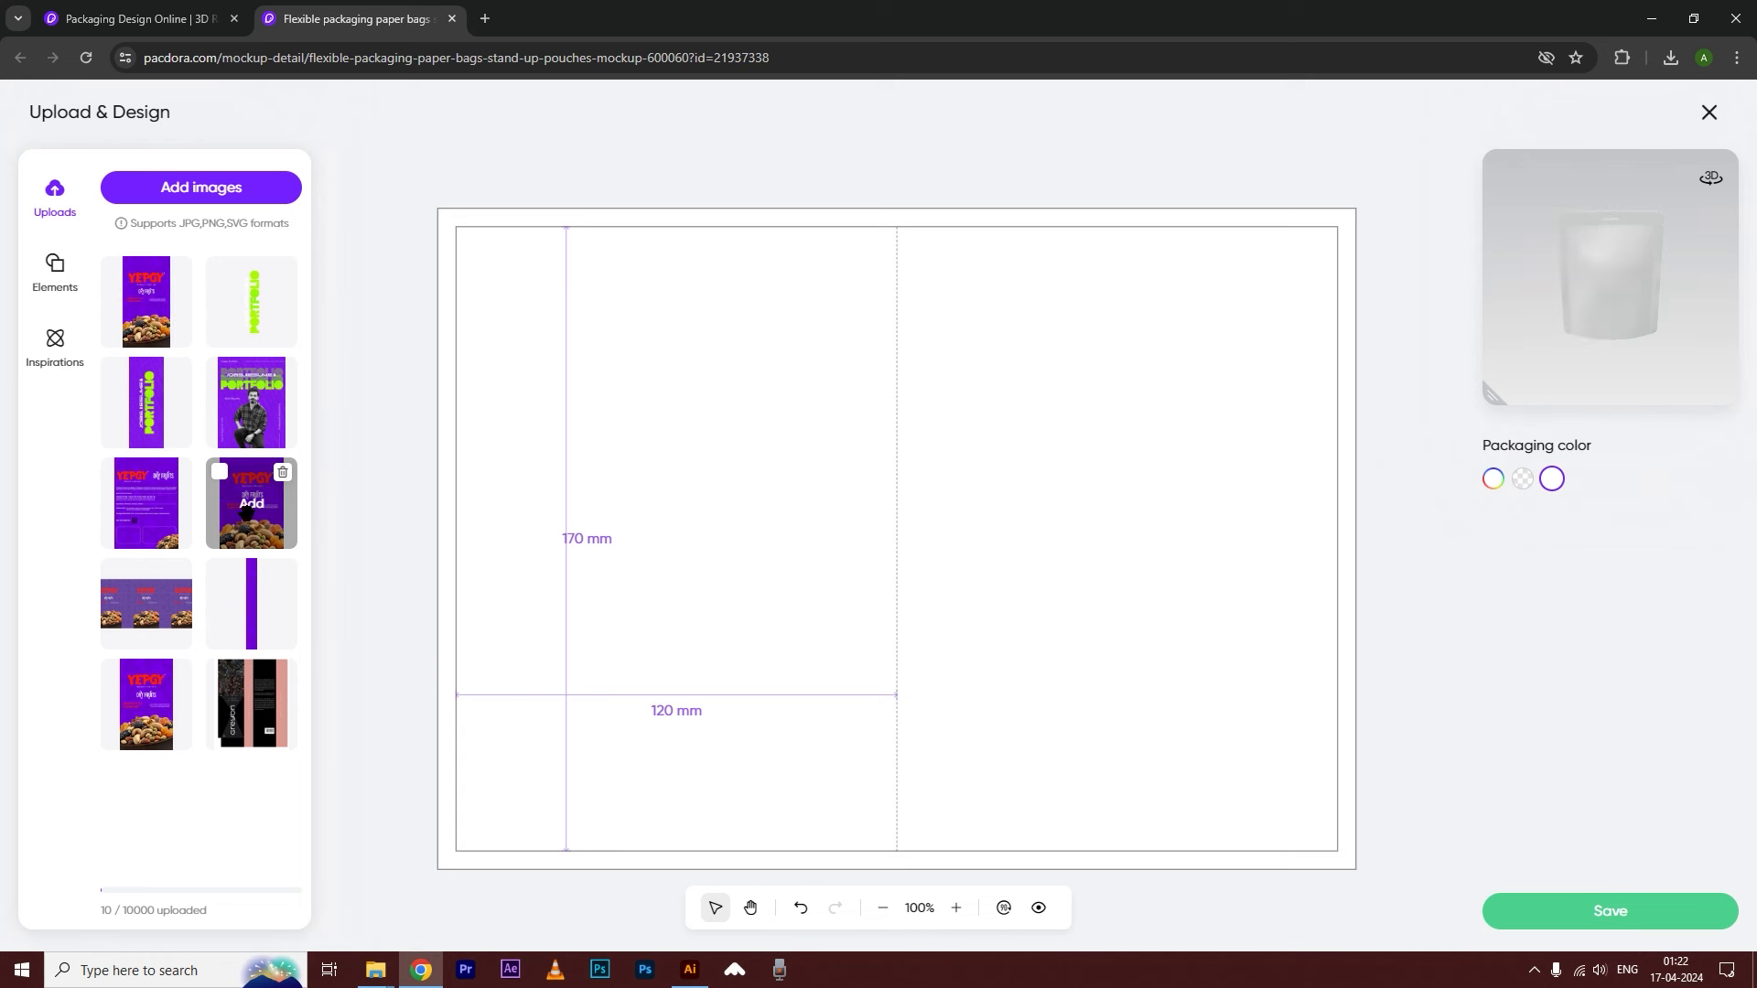
- Fill the right half of the pouch layout with the wider Yepgy front artwork and the left half with the back artwork
drag(245, 513, 705, 510)
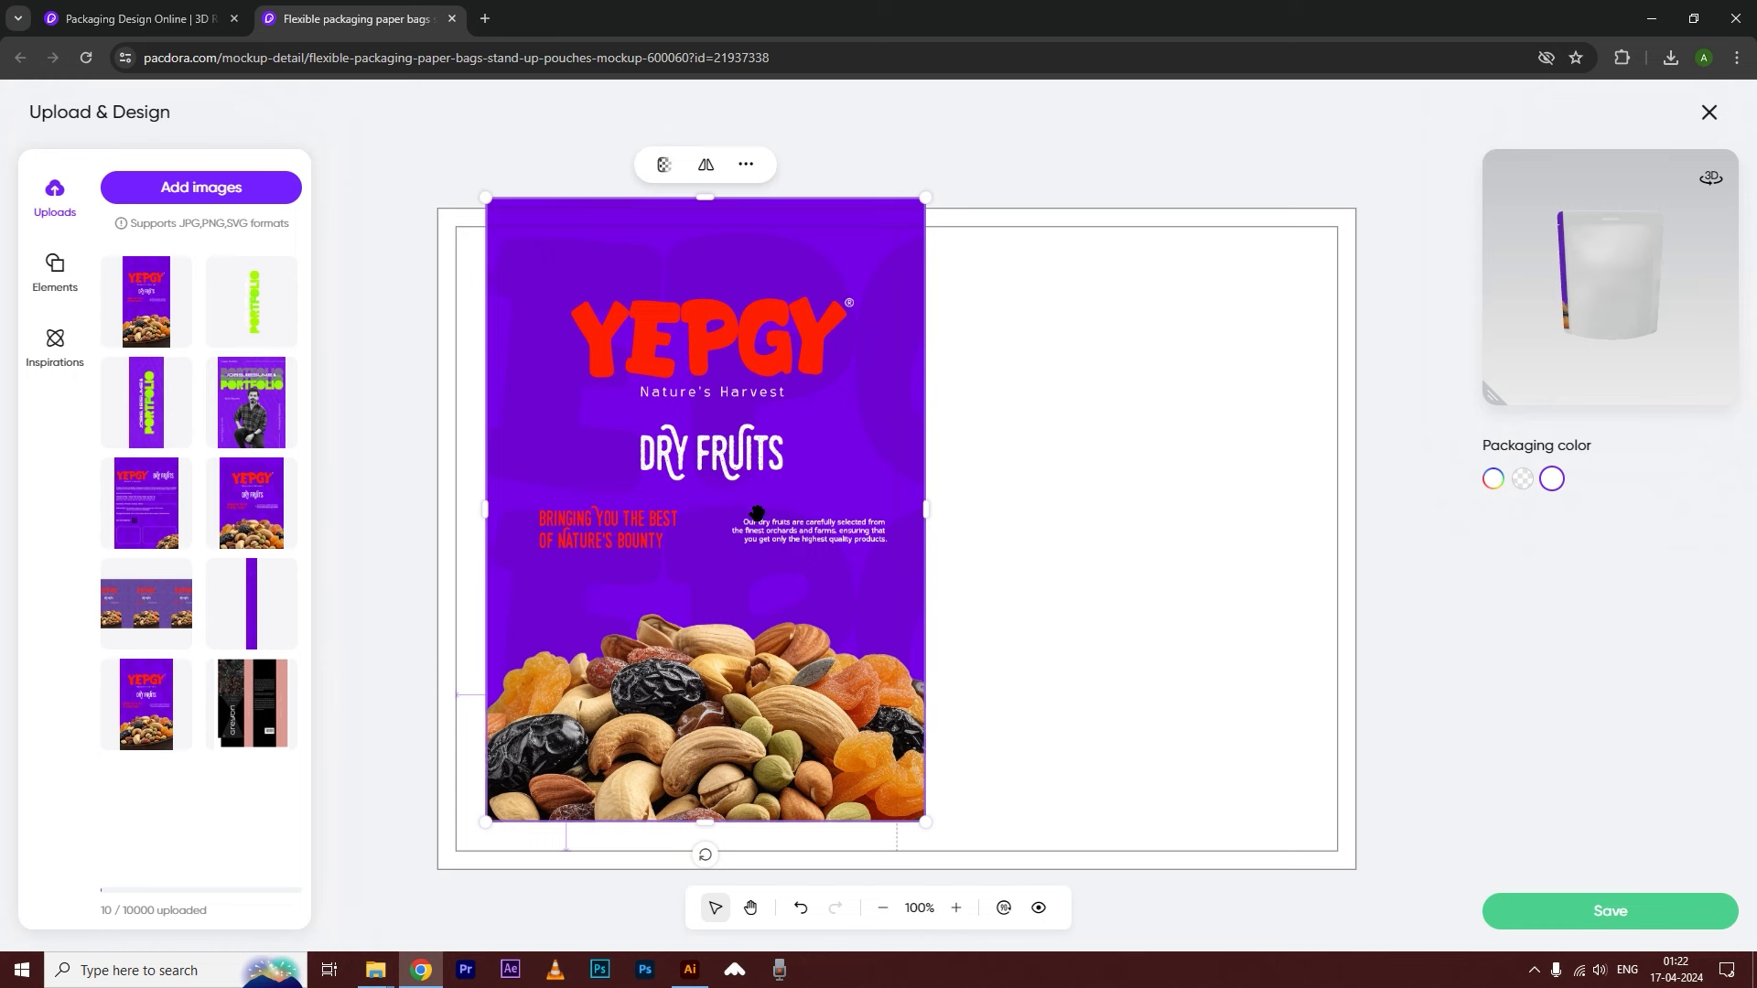
key(Delete)
click(260, 504)
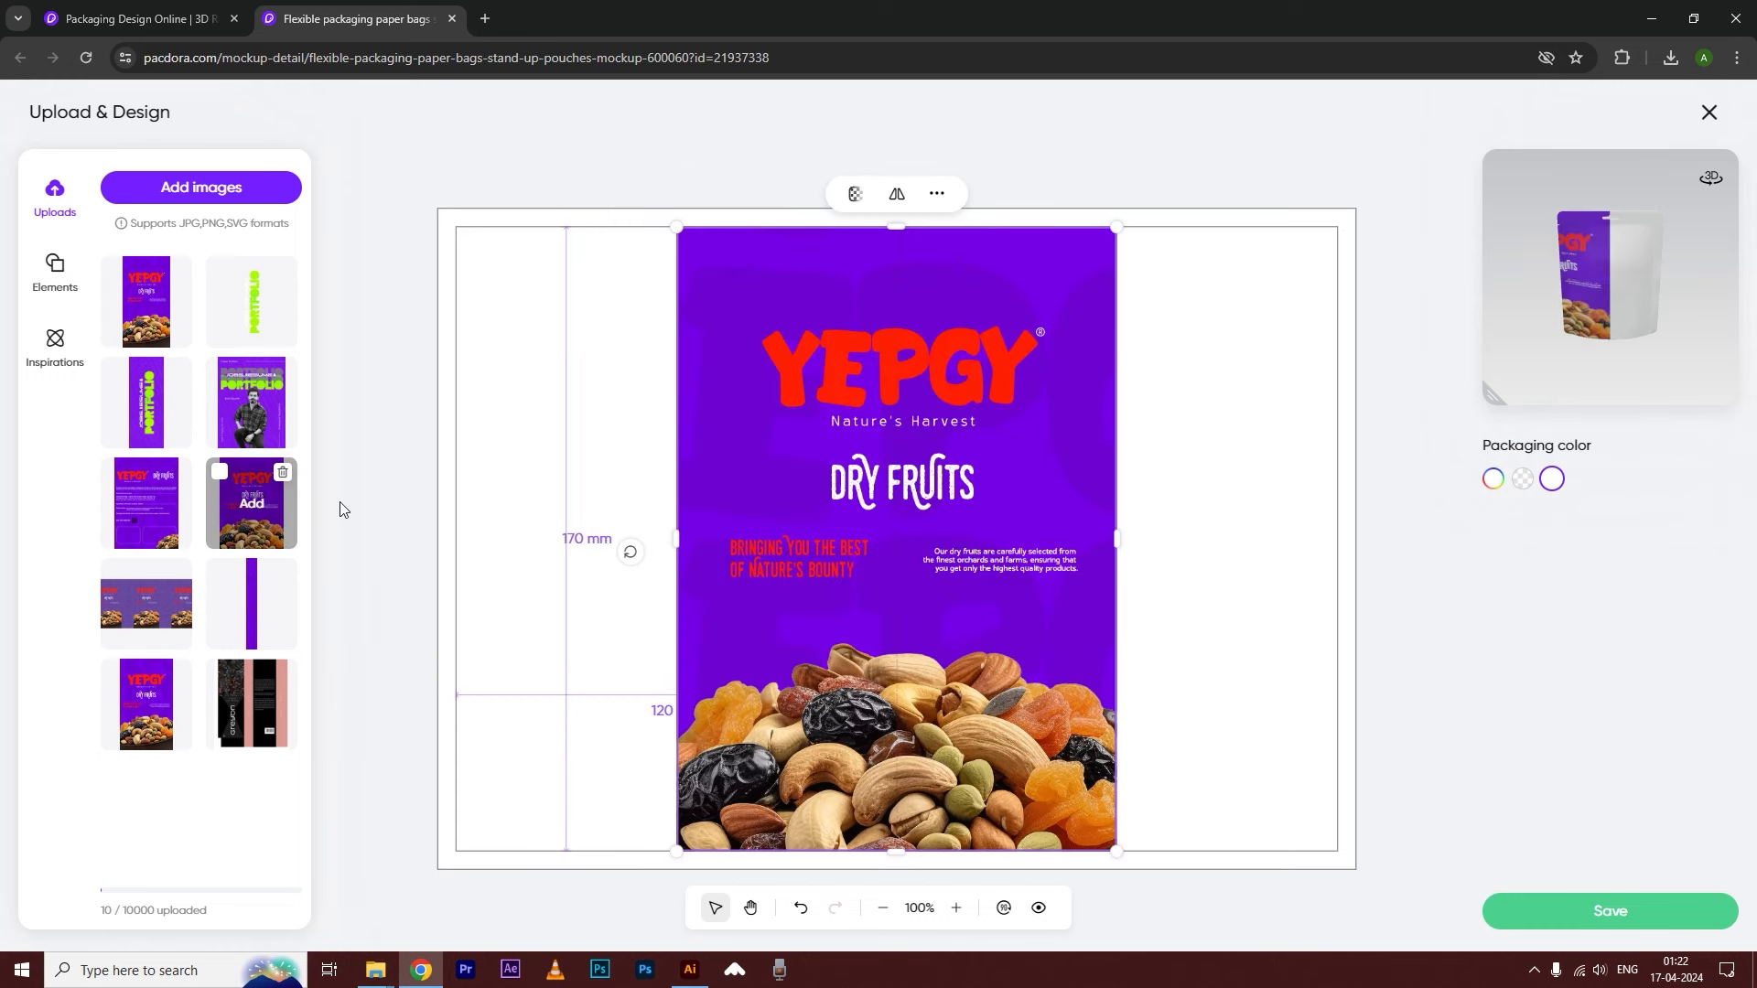
drag(831, 469, 1031, 467)
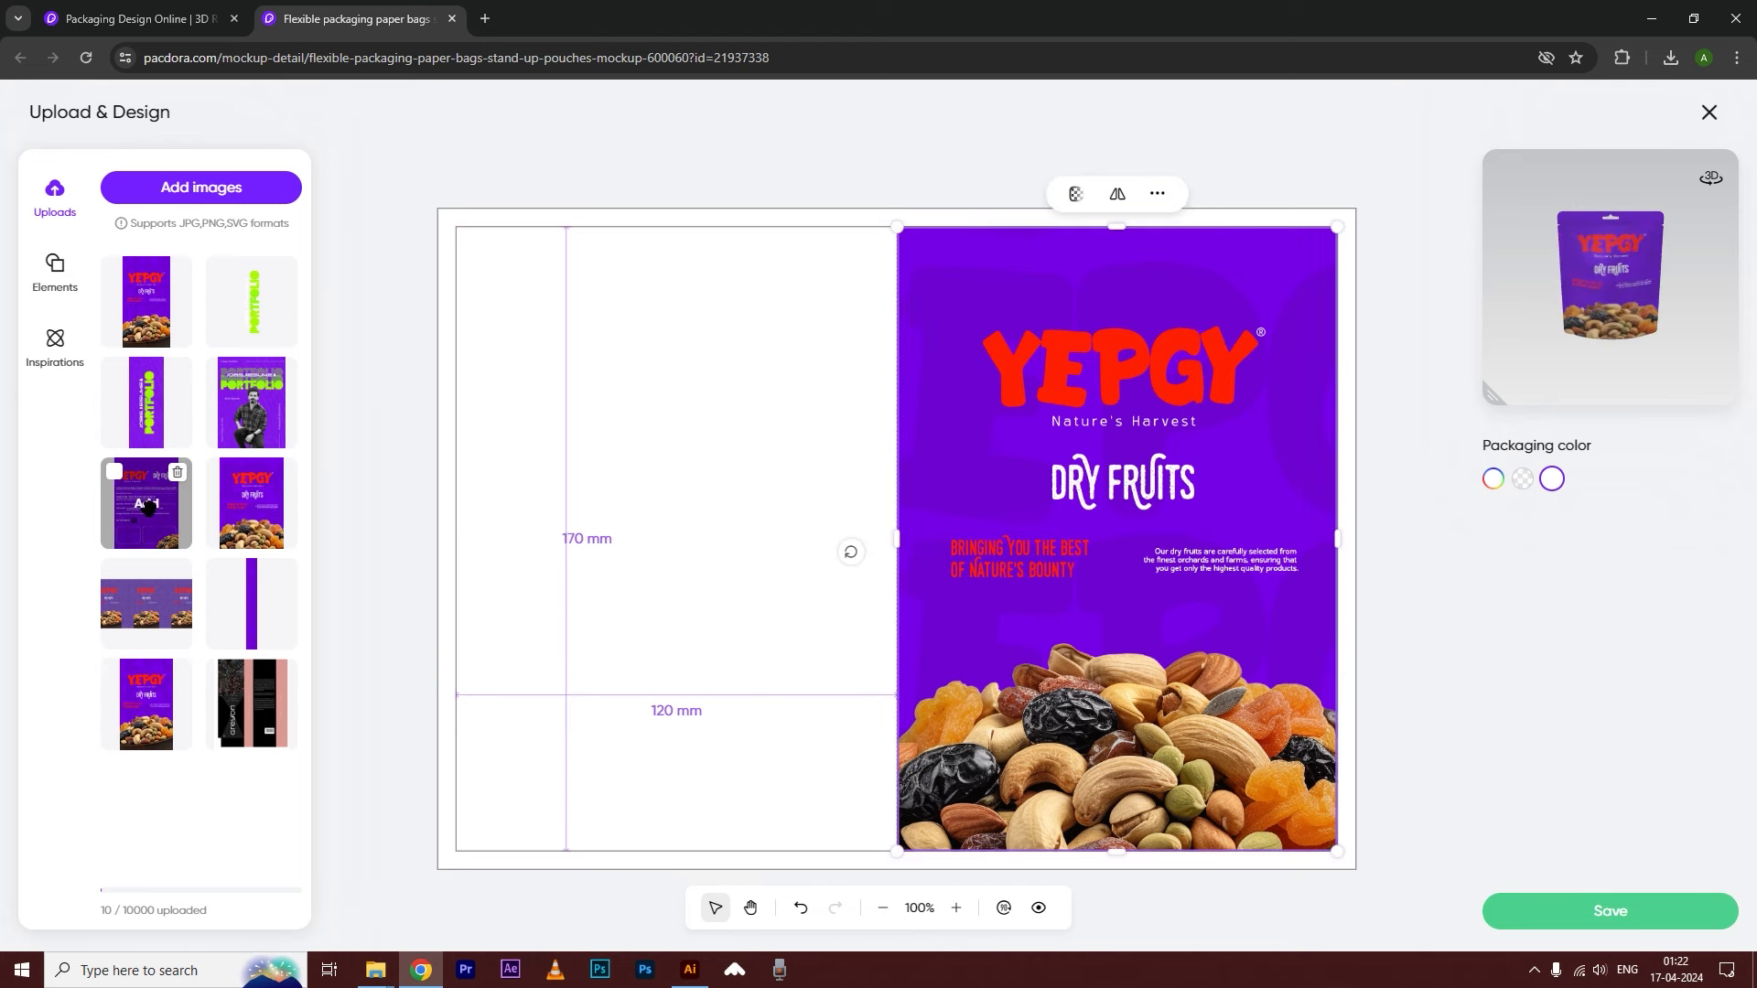
click(148, 506)
drag(874, 438, 649, 438)
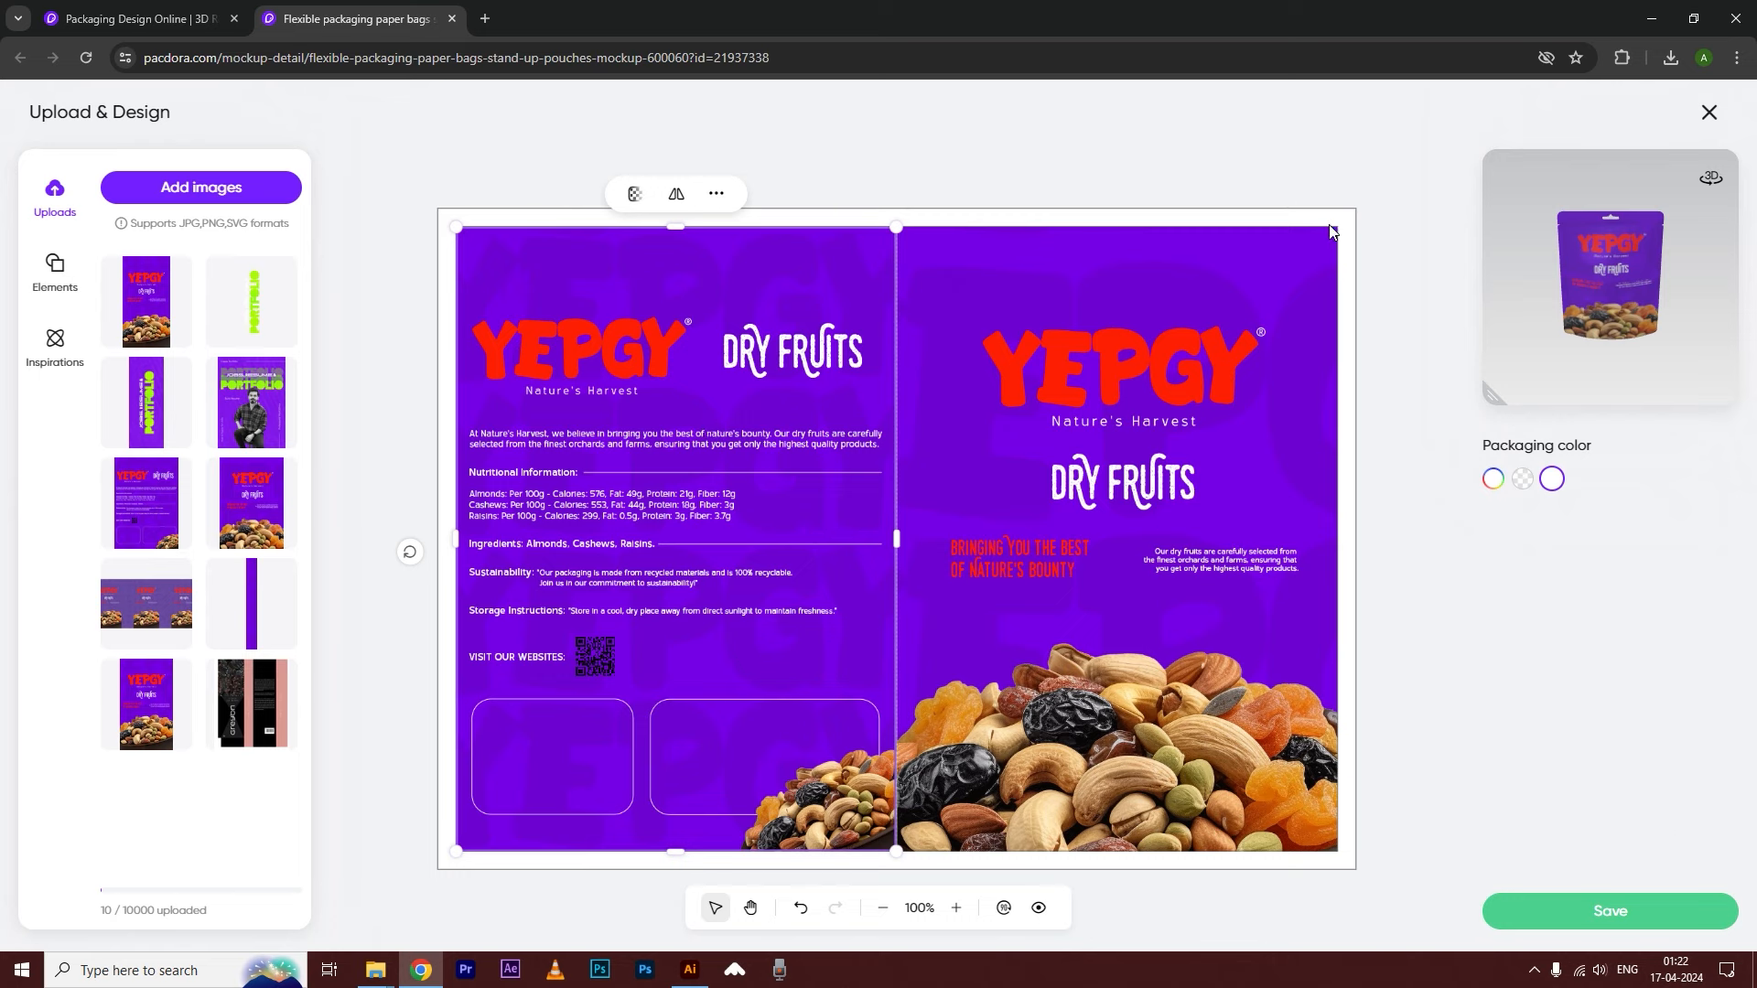
- Set the packaging color to the recommended purple #7600e4 and save the pouch design
click(1495, 485)
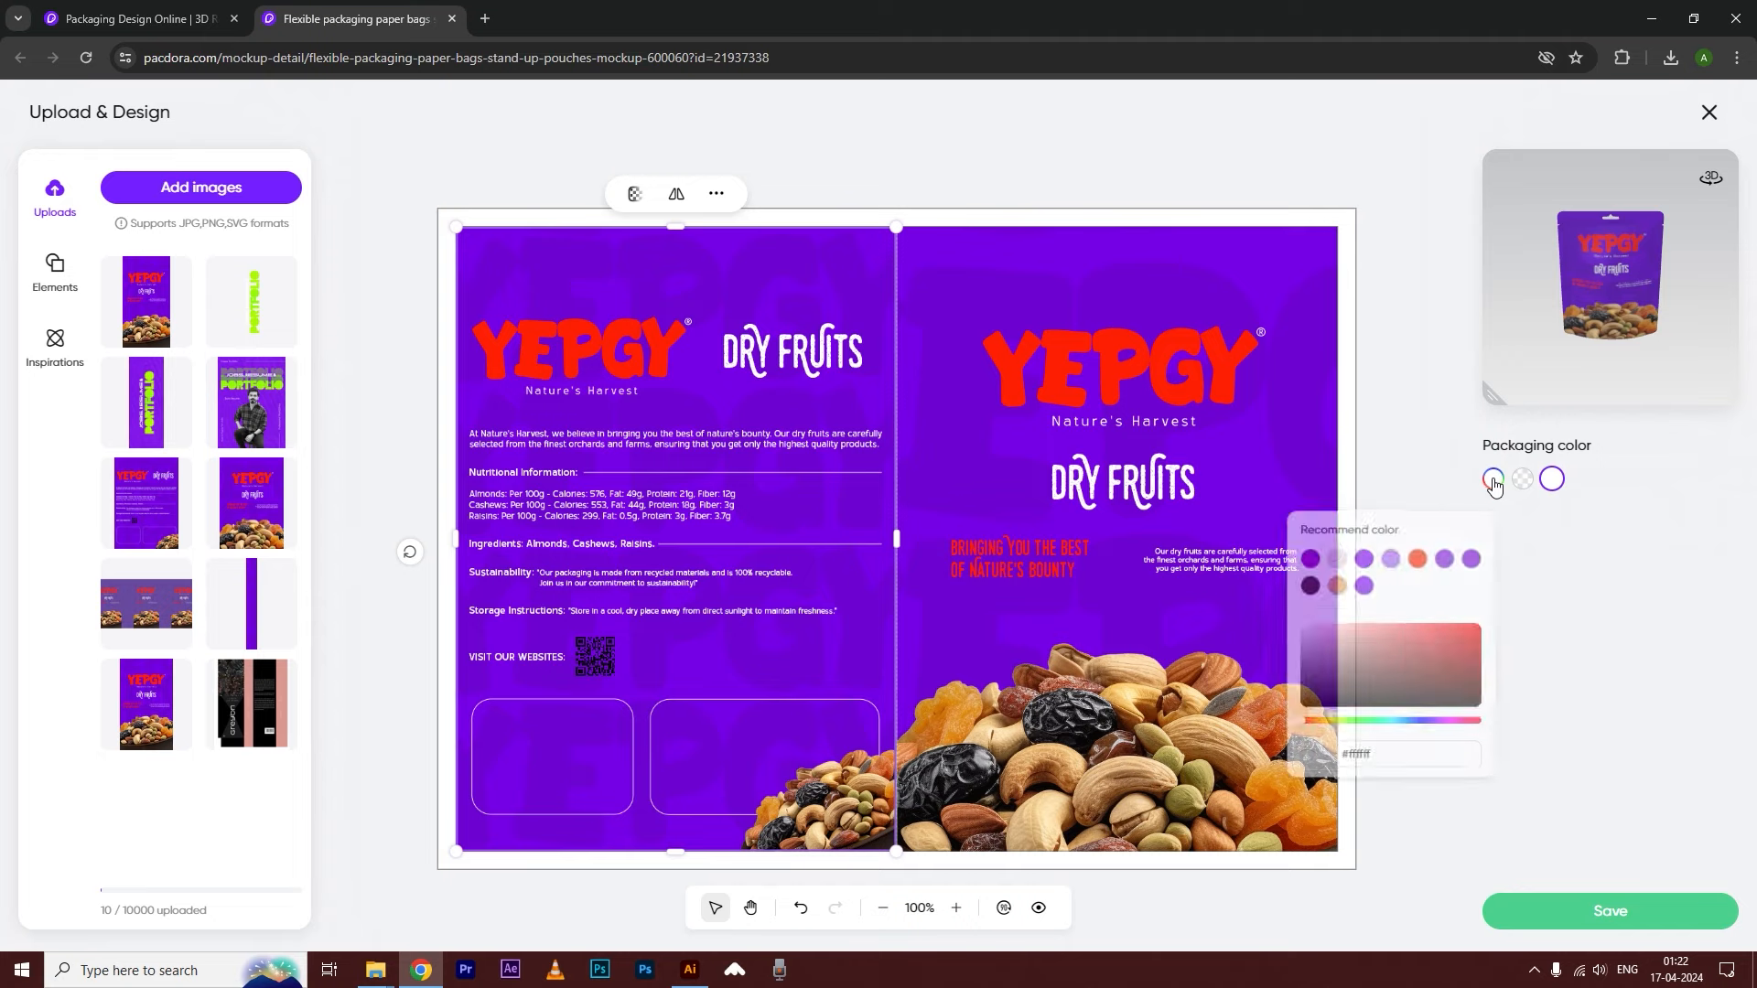
mouse_move(1391, 641)
mouse_down()
mouse_move(1374, 646)
mouse_move(1424, 647)
mouse_move(1365, 660)
mouse_move(1419, 643)
mouse_up()
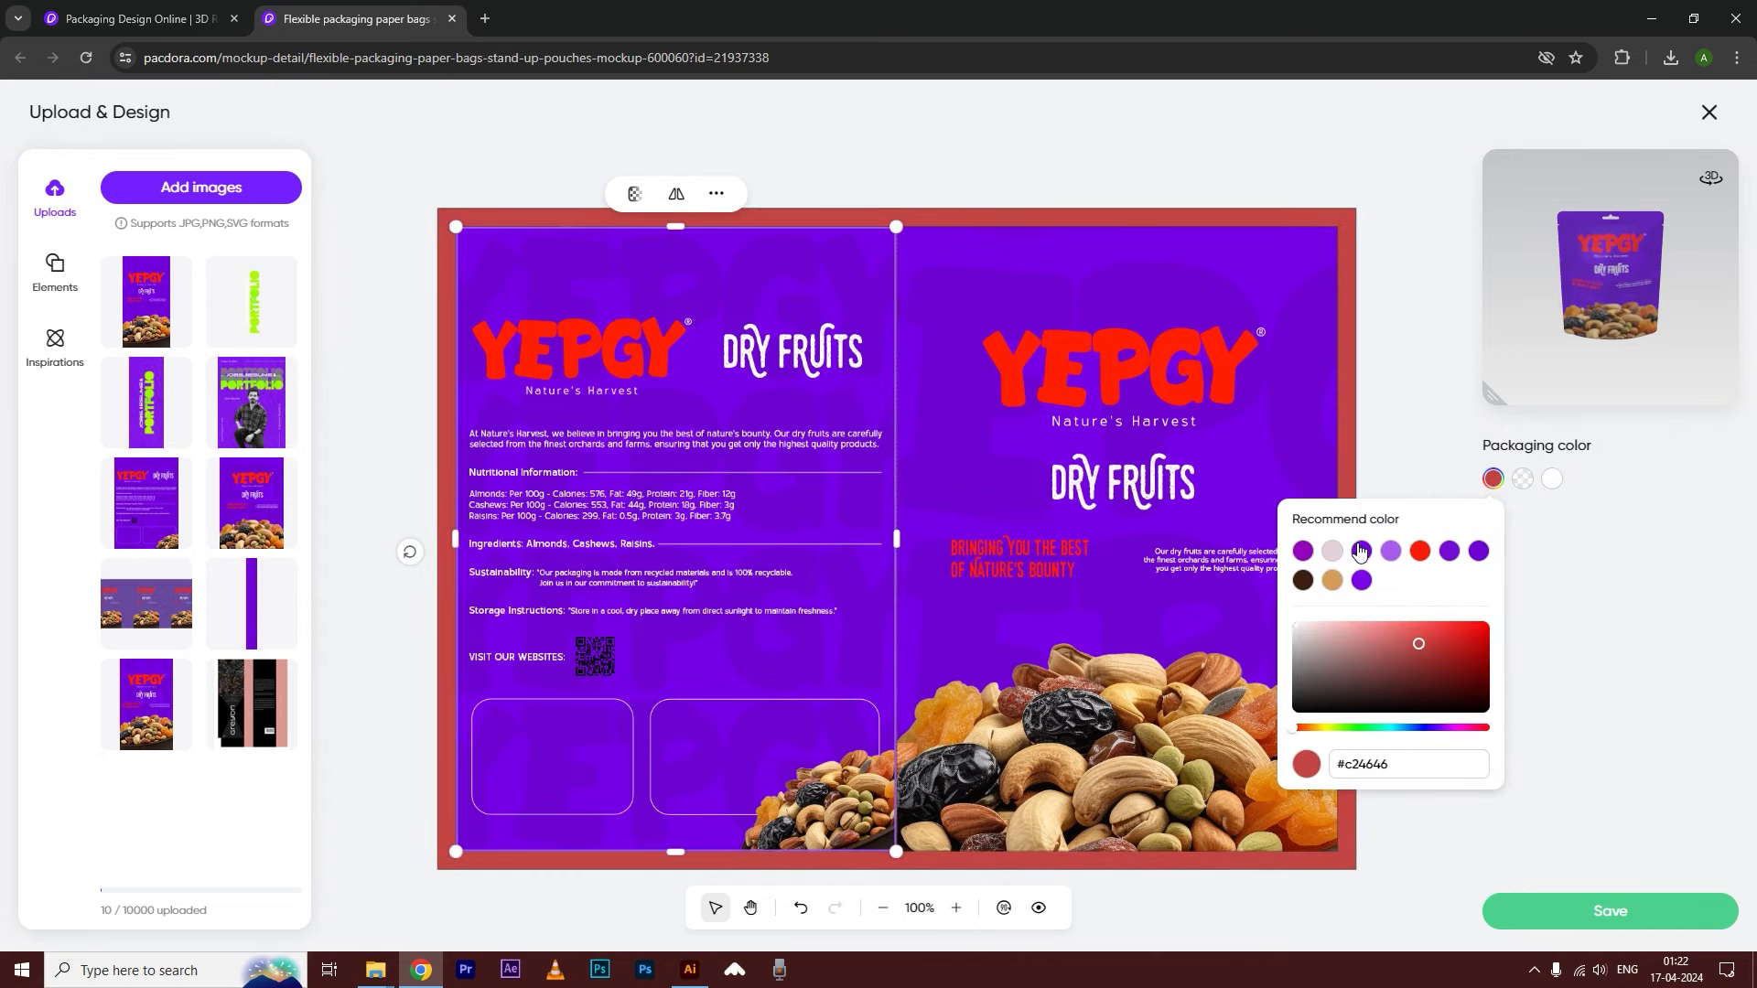
click(1360, 550)
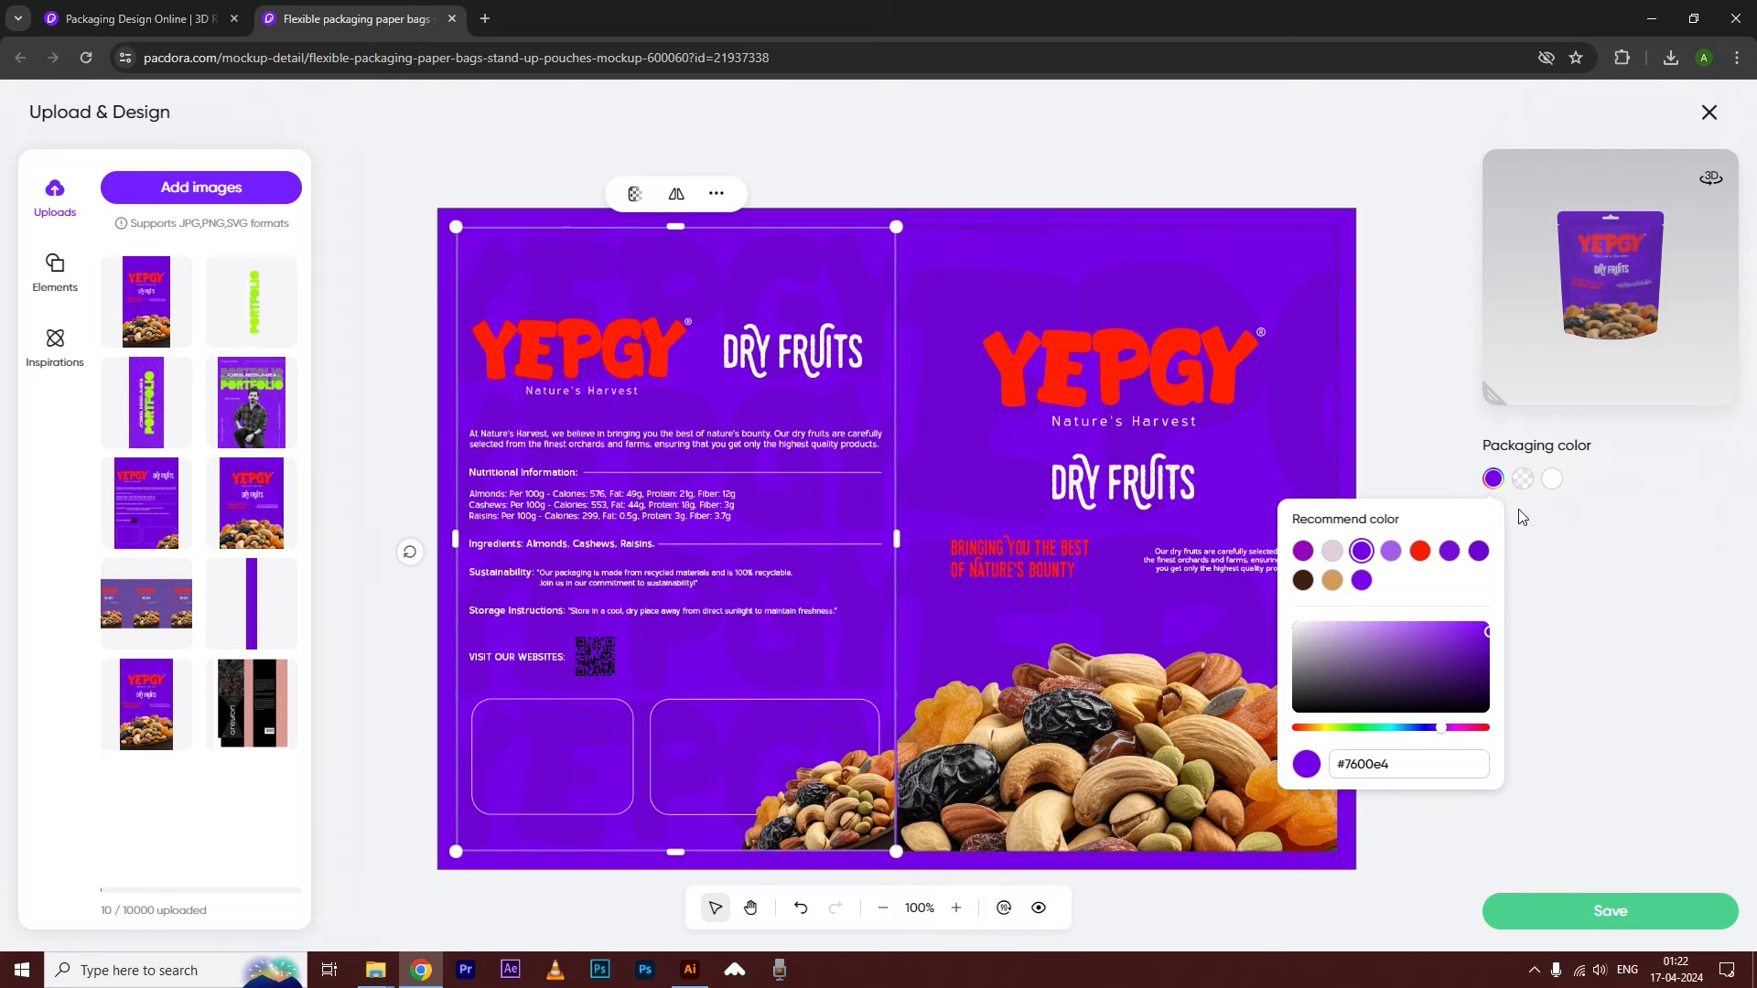
click(1524, 919)
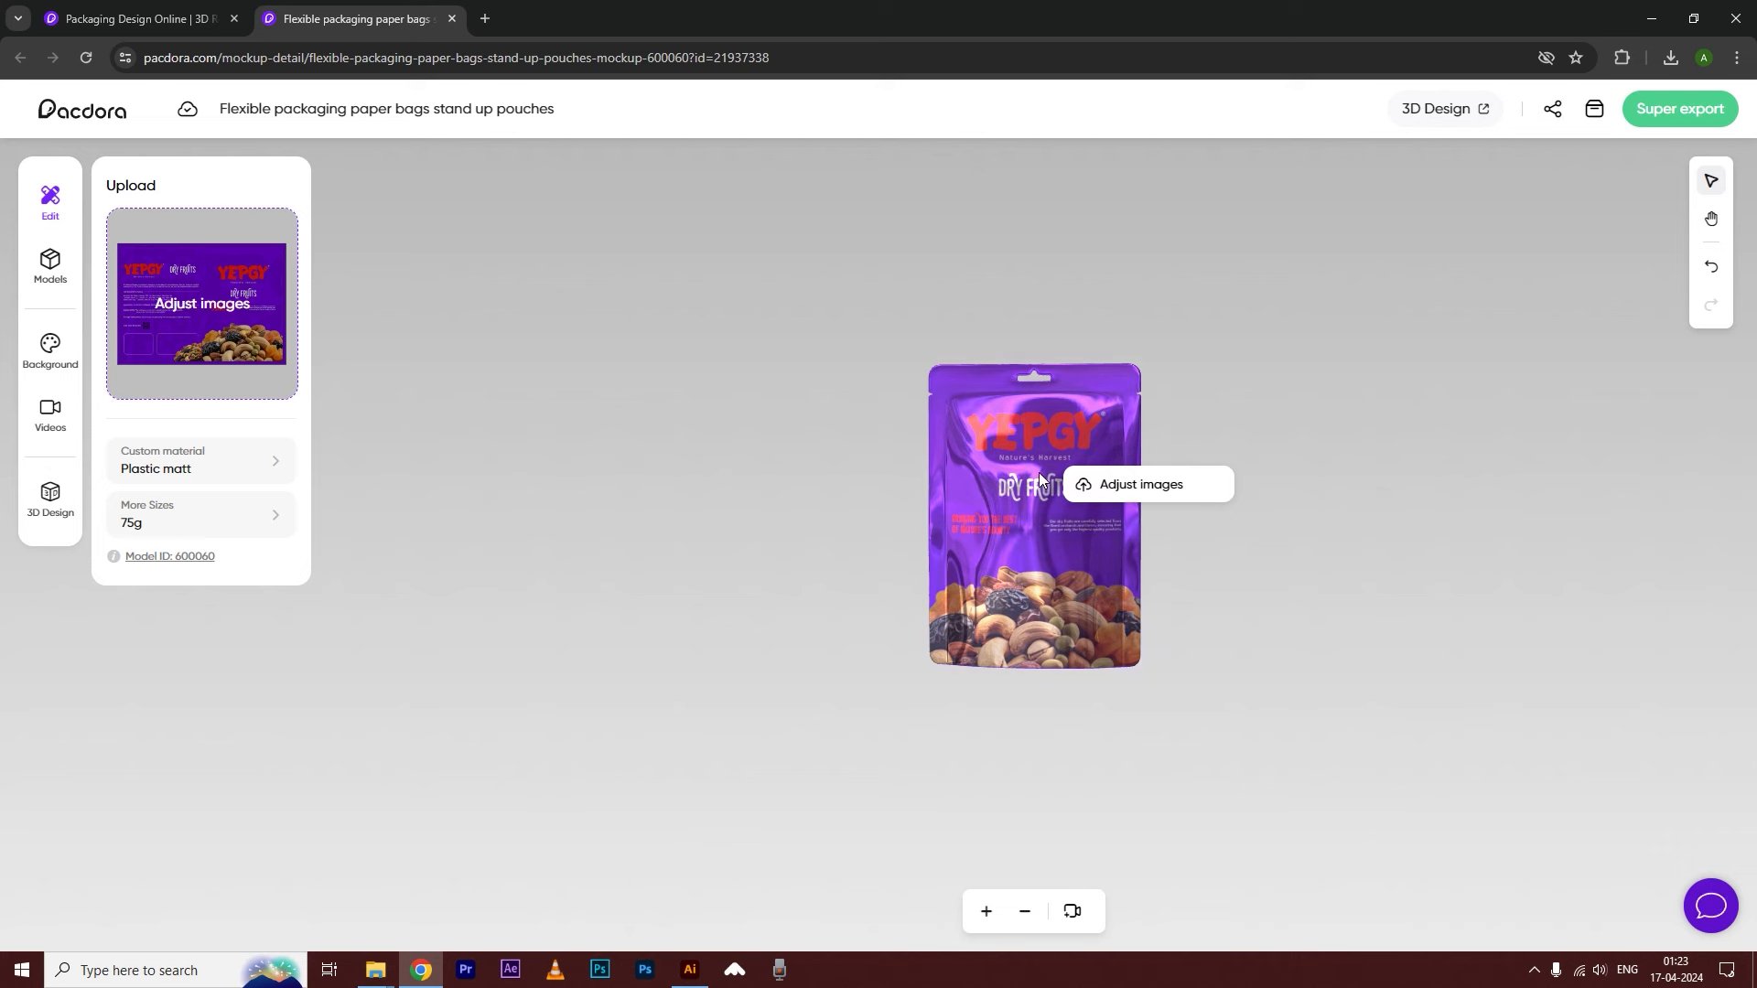
- Review the custom material options and examine the Plastic matt pouch up close
click(184, 459)
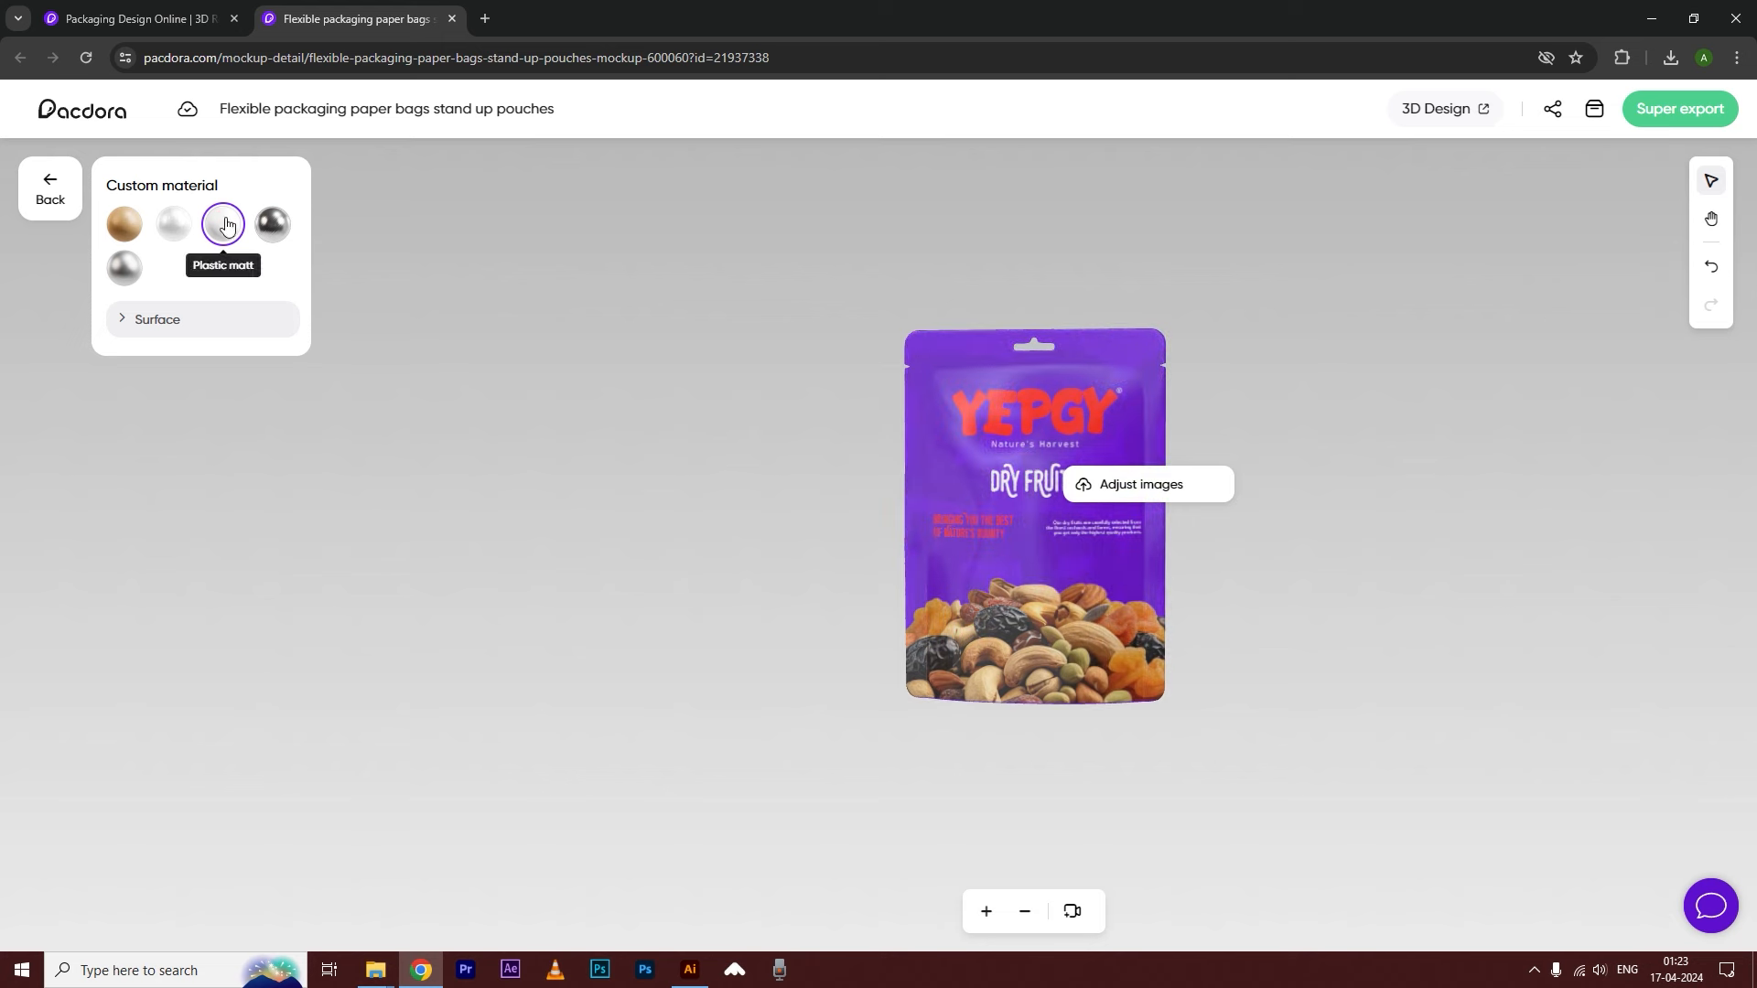
scroll(1017, 531, up, 3)
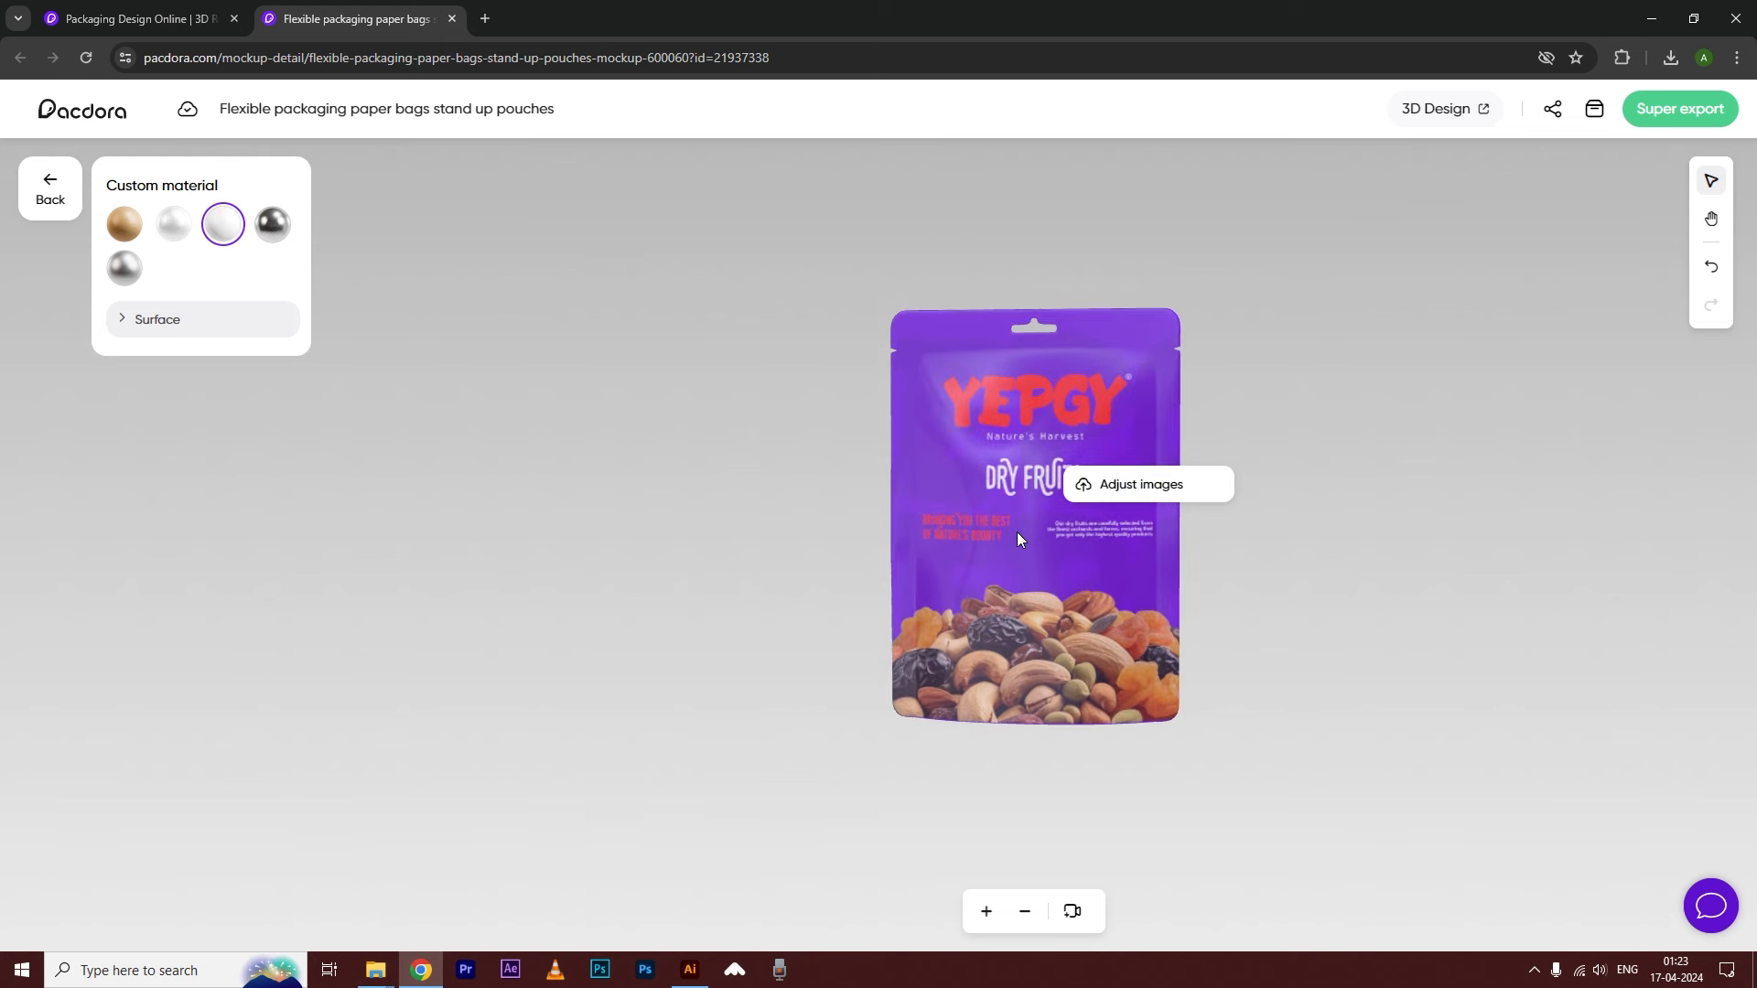
scroll(1018, 532, down, 2)
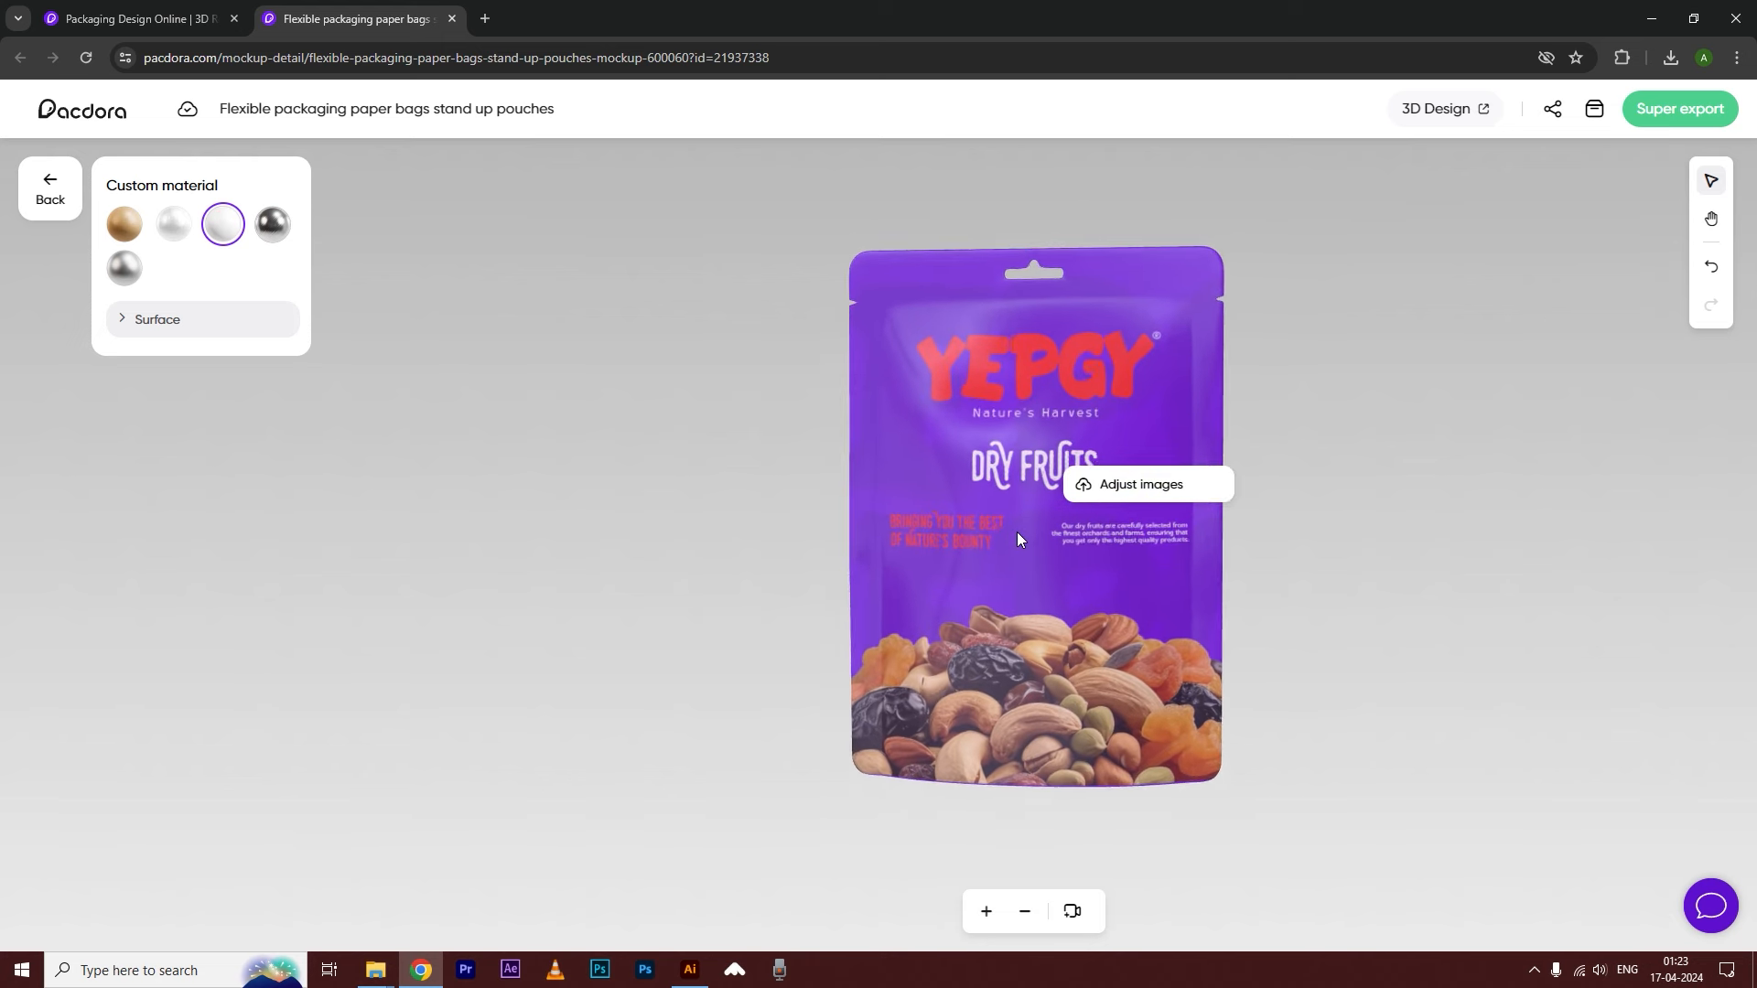
click(52, 187)
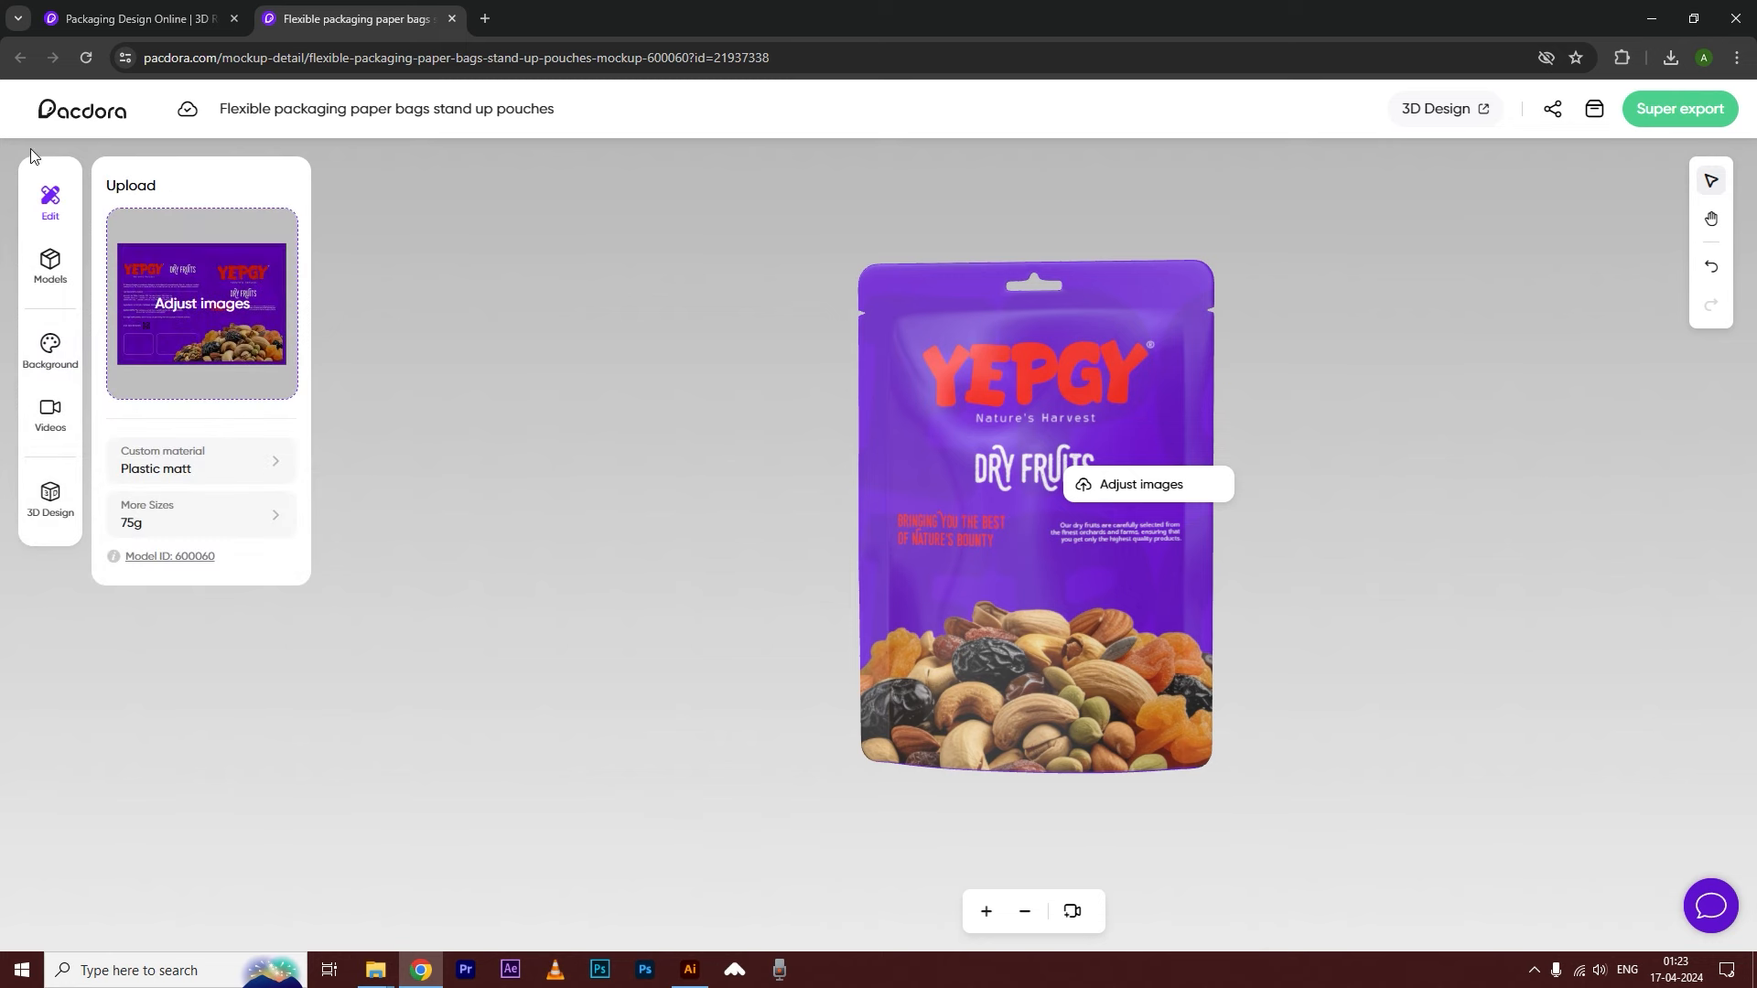
- Browse the gift box models in the model library
click(48, 266)
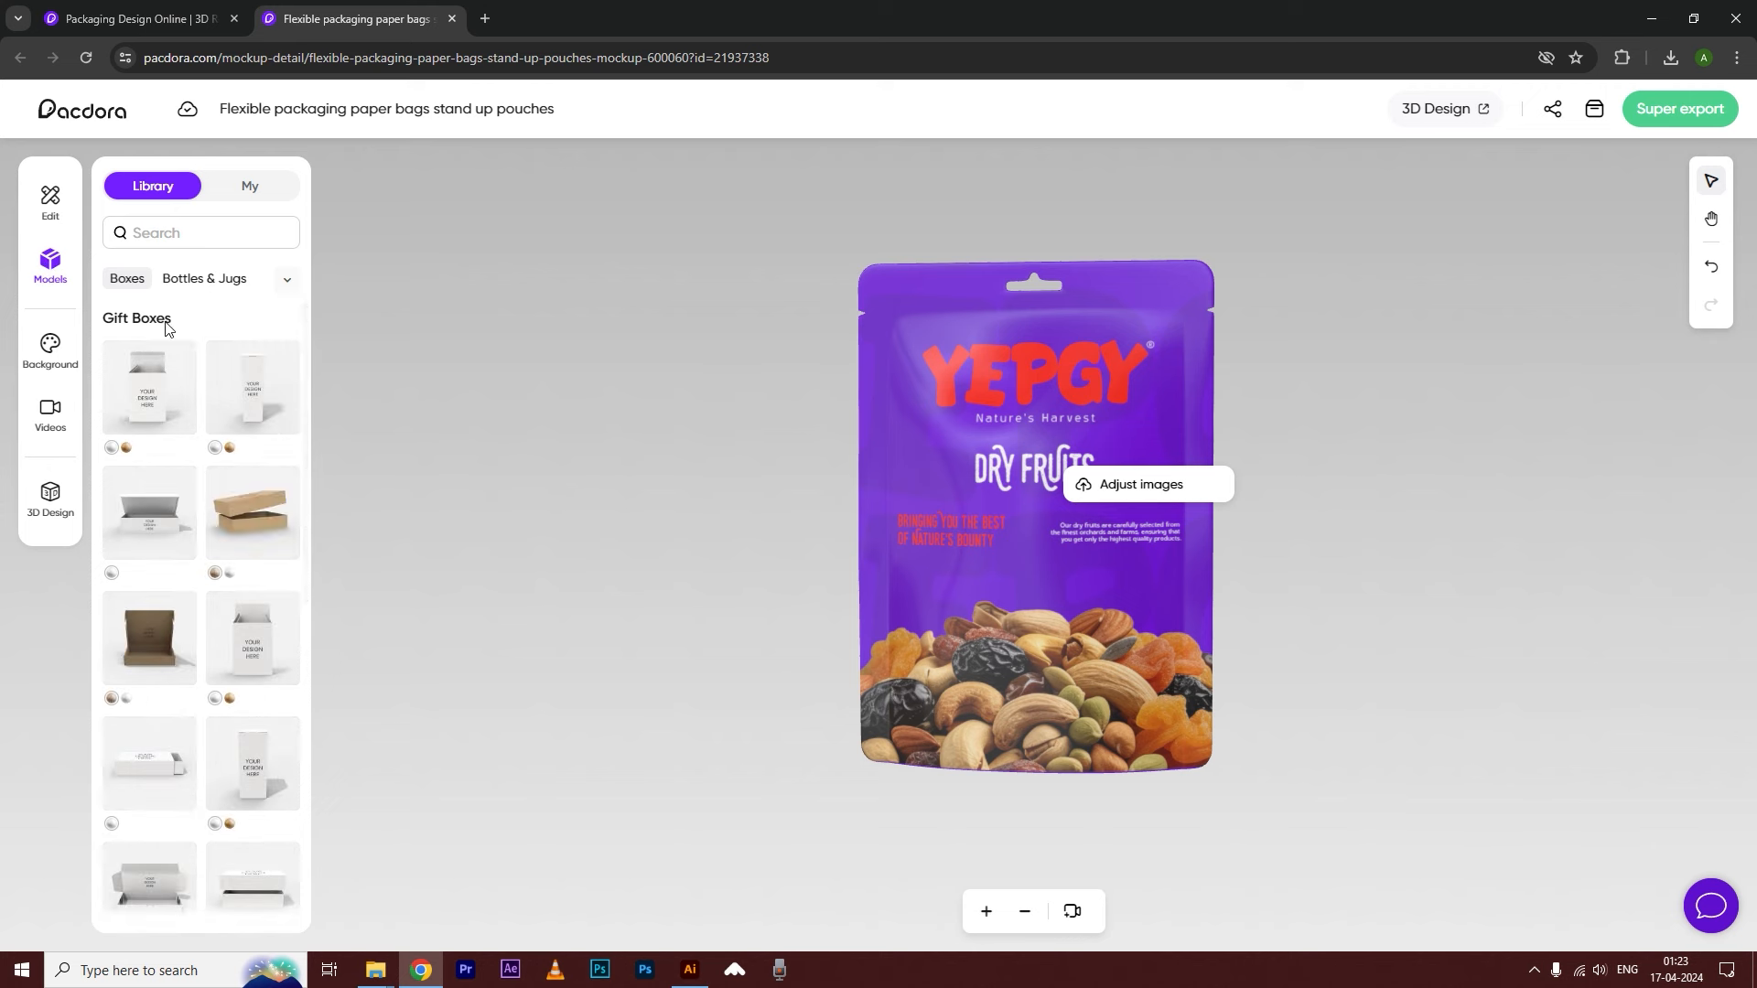
scroll(210, 631, down, 5)
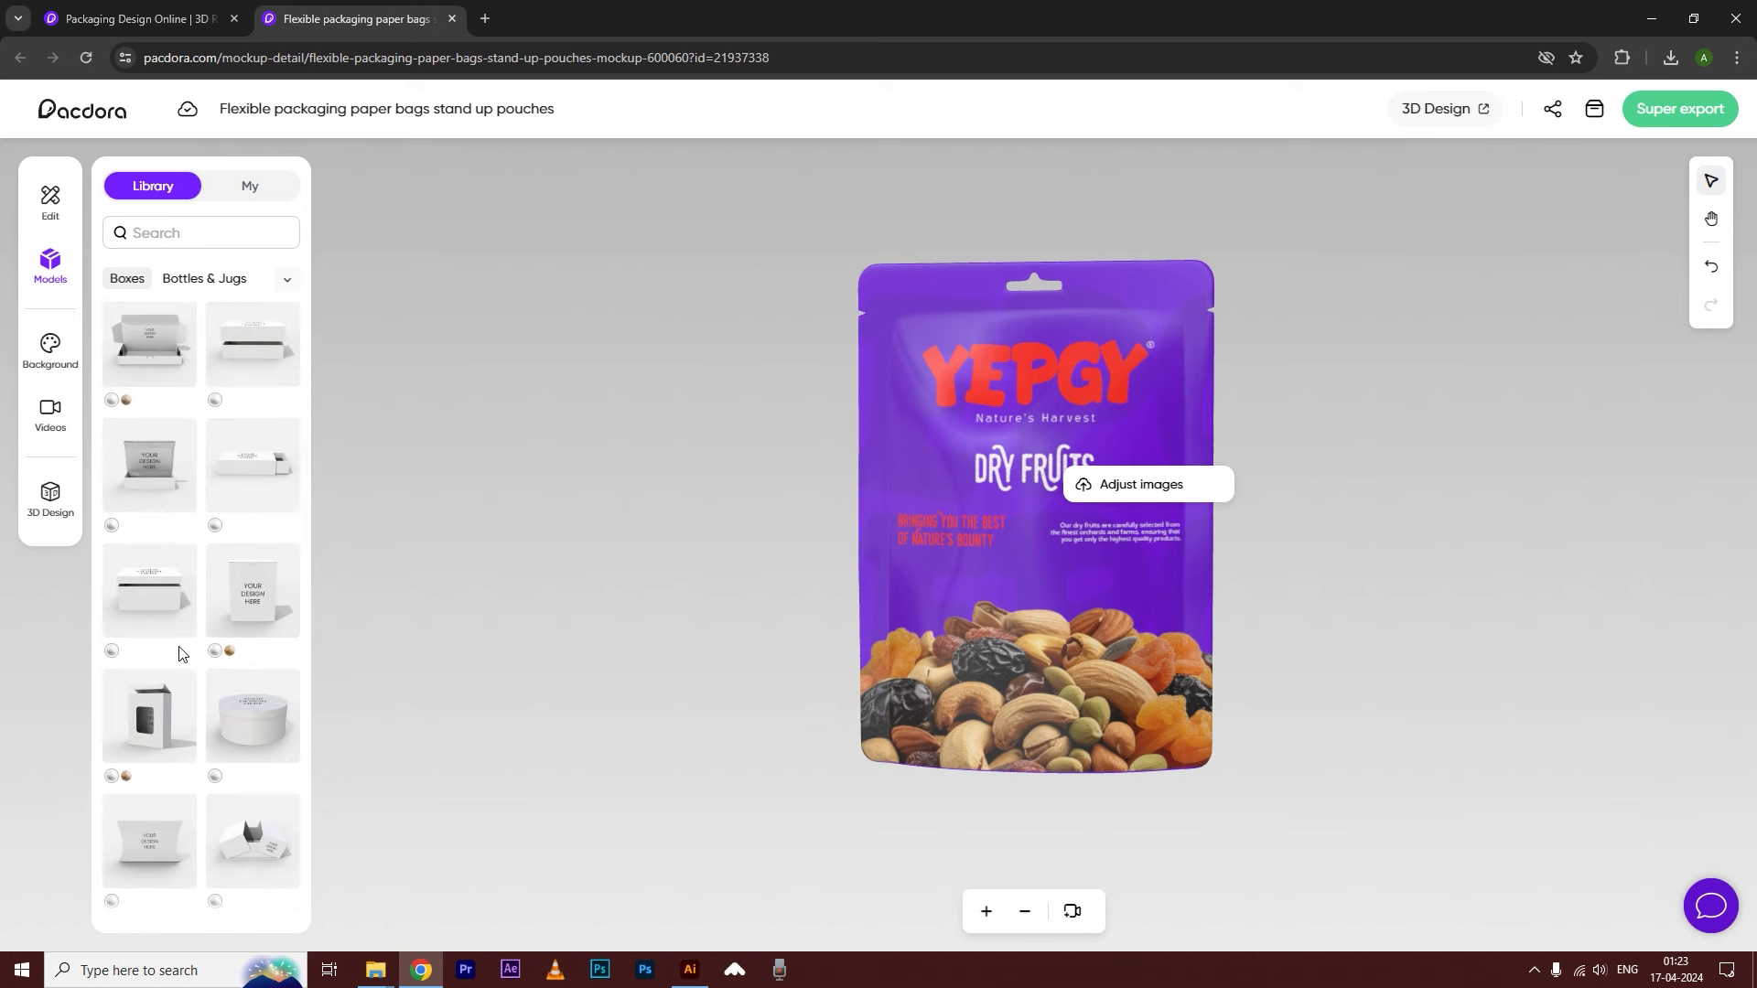
click(144, 231)
- Try gradient backgrounds, ending with the linear lavender one from #E5D7FF to #FFFEFF at 315 degrees
click(47, 352)
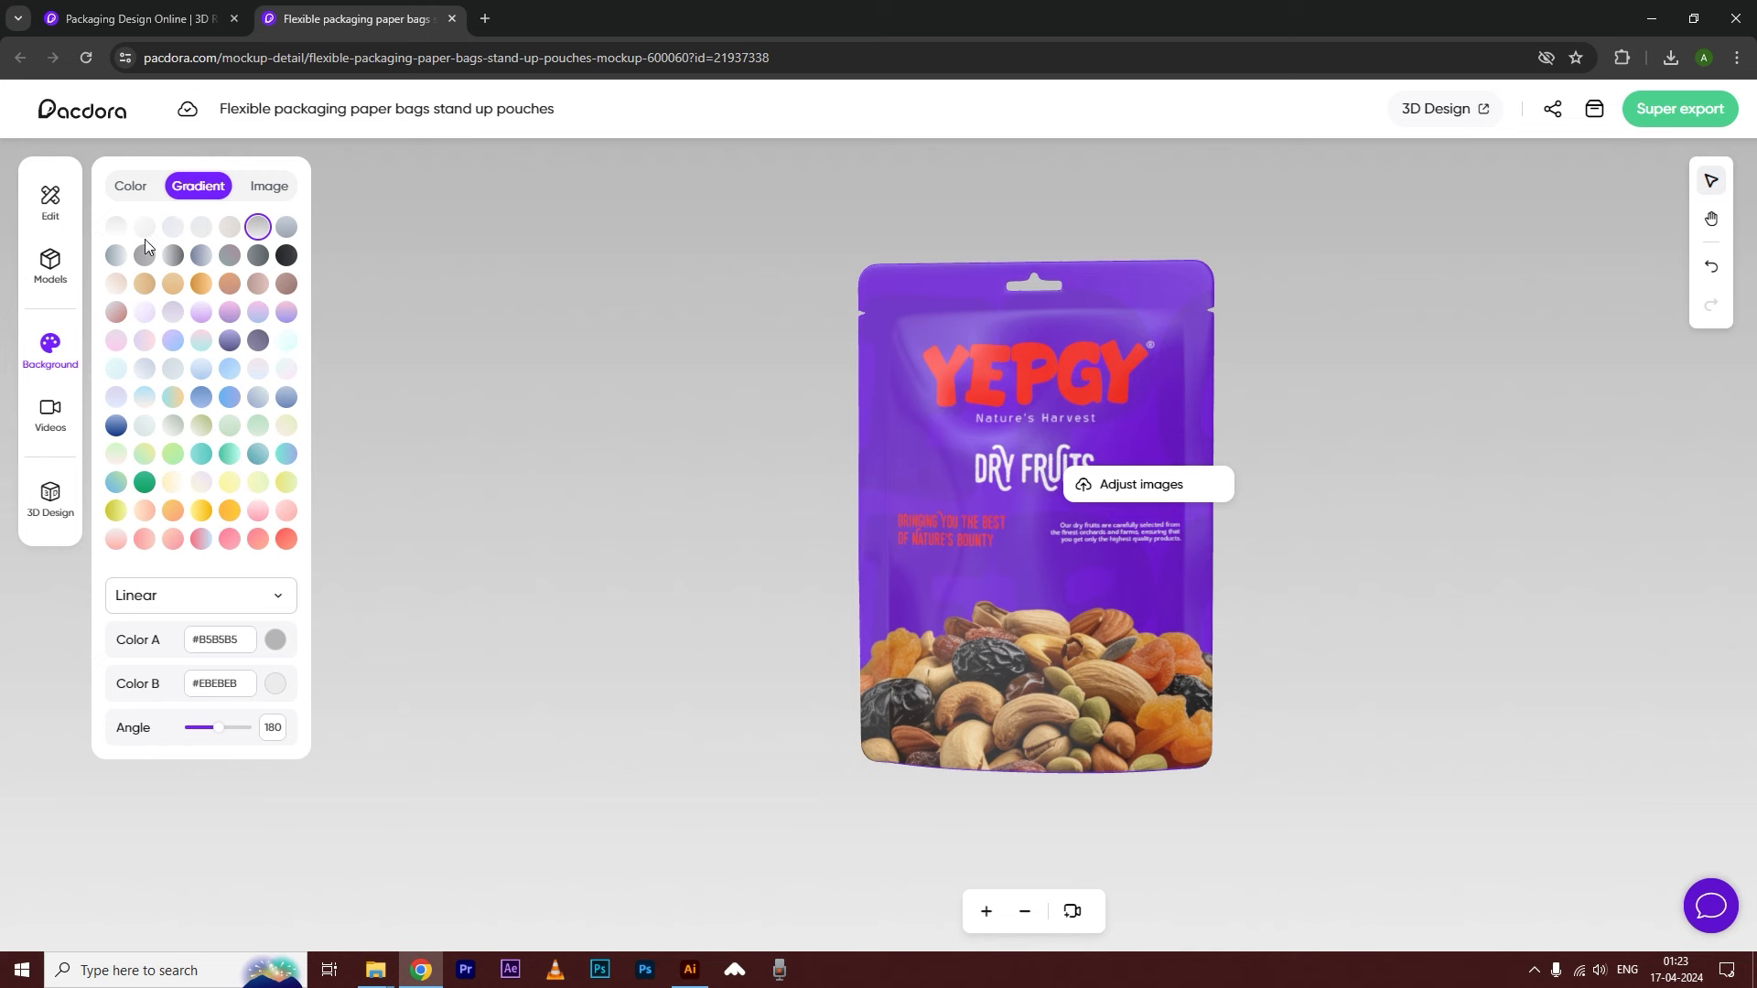
click(116, 256)
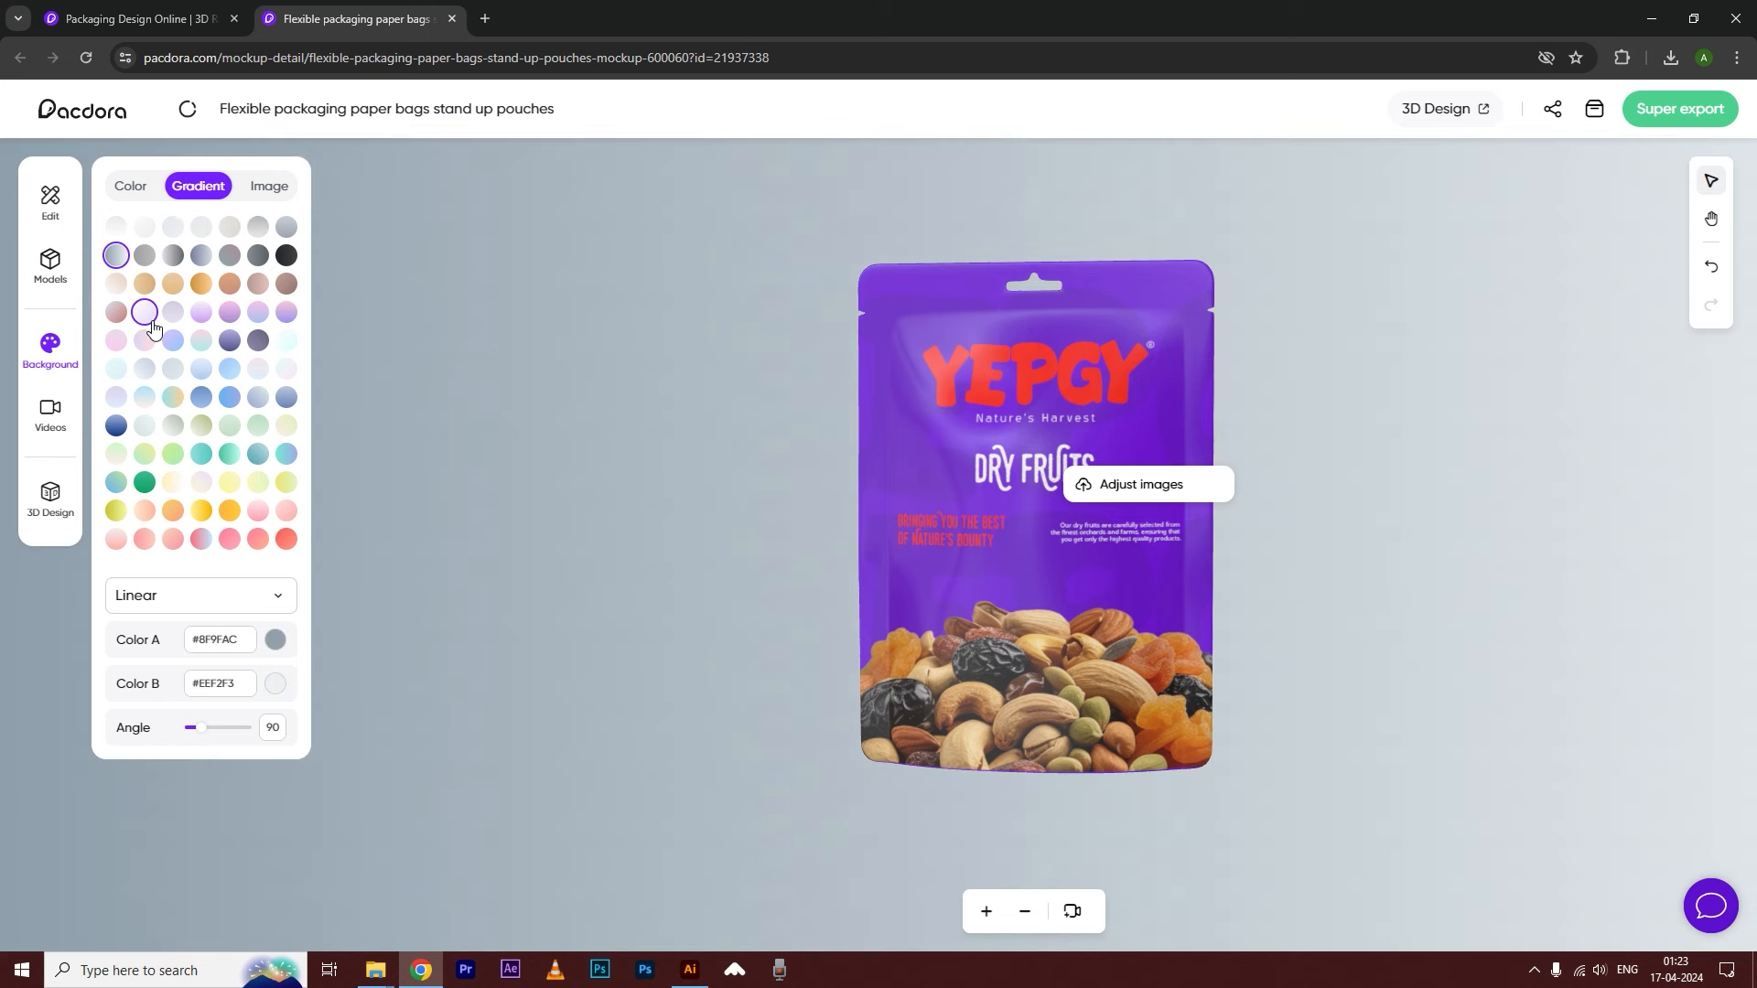
click(146, 314)
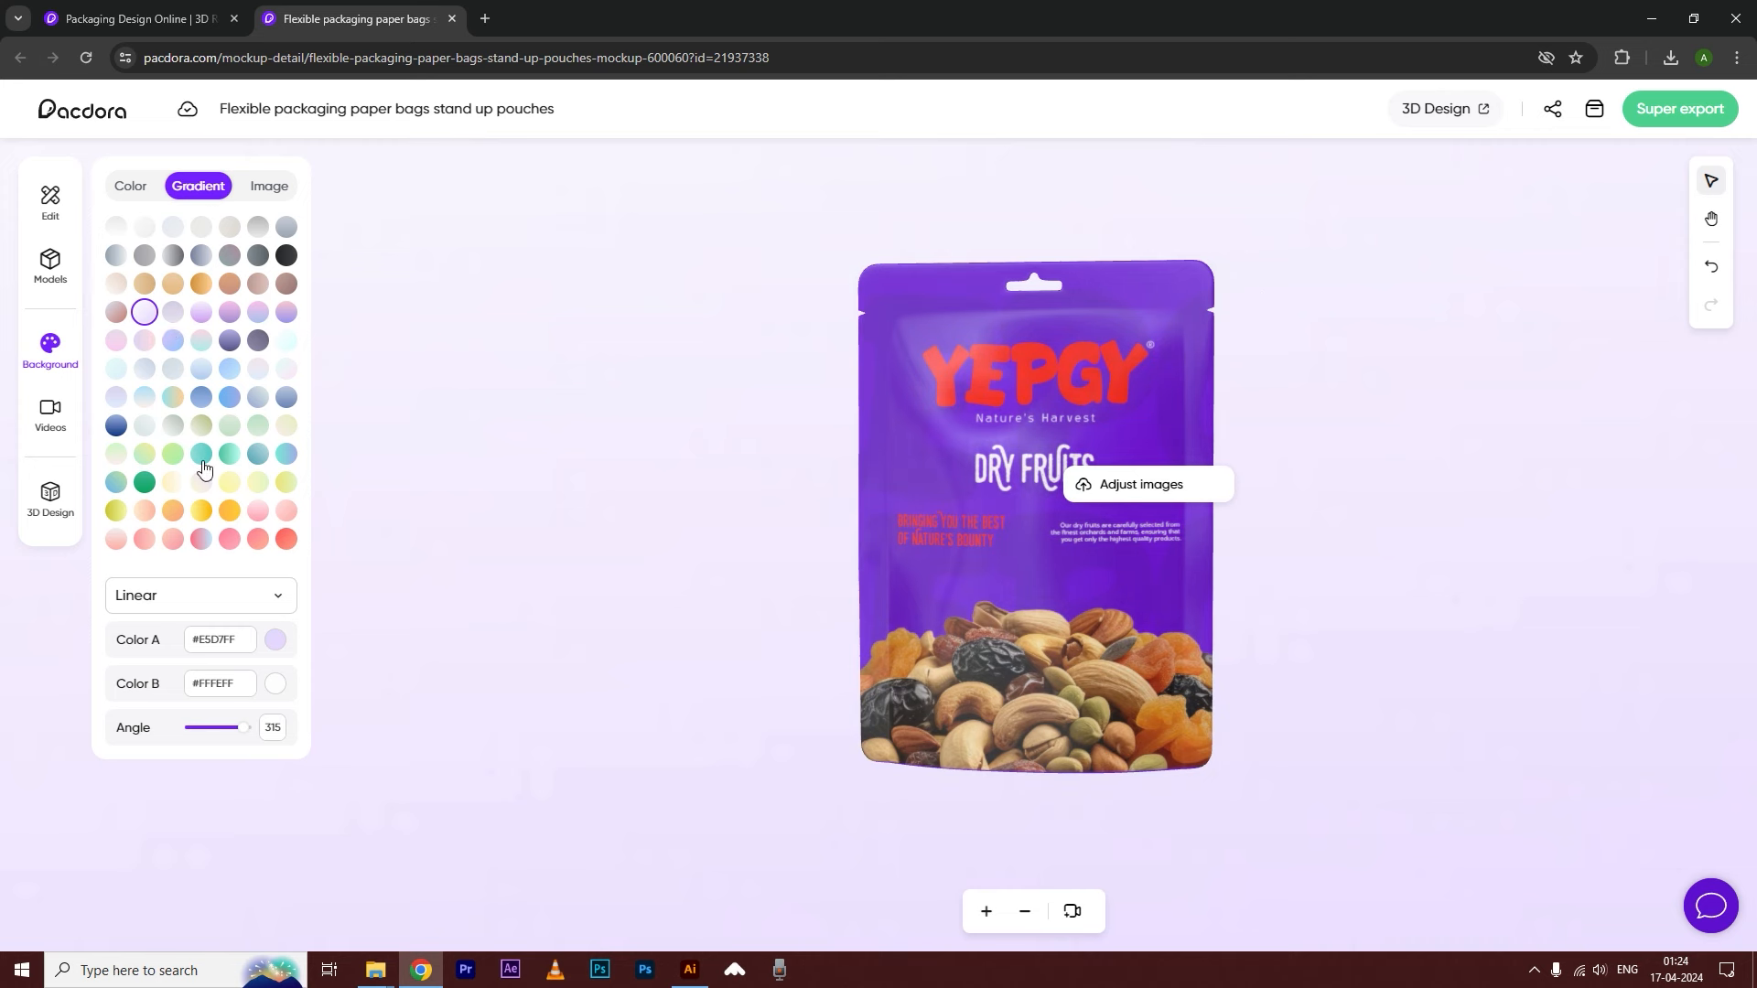
- Replace the gradient background with the solid red color #f04d4d
click(128, 188)
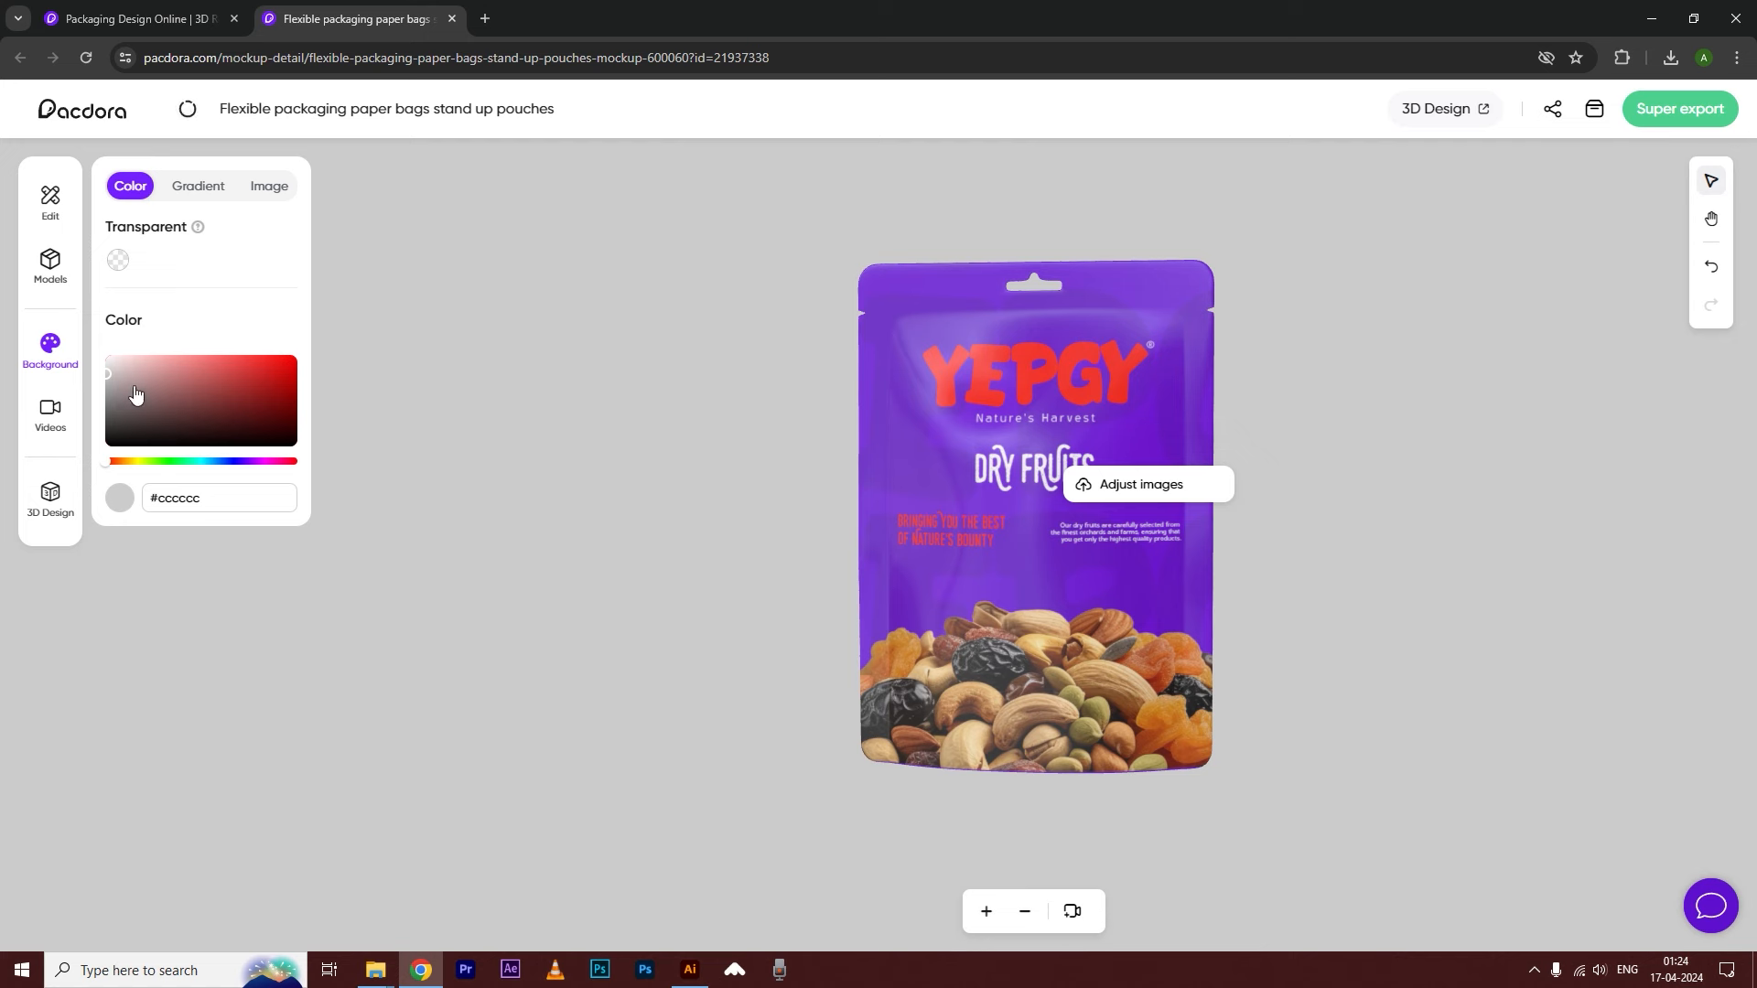
drag(134, 393, 237, 364)
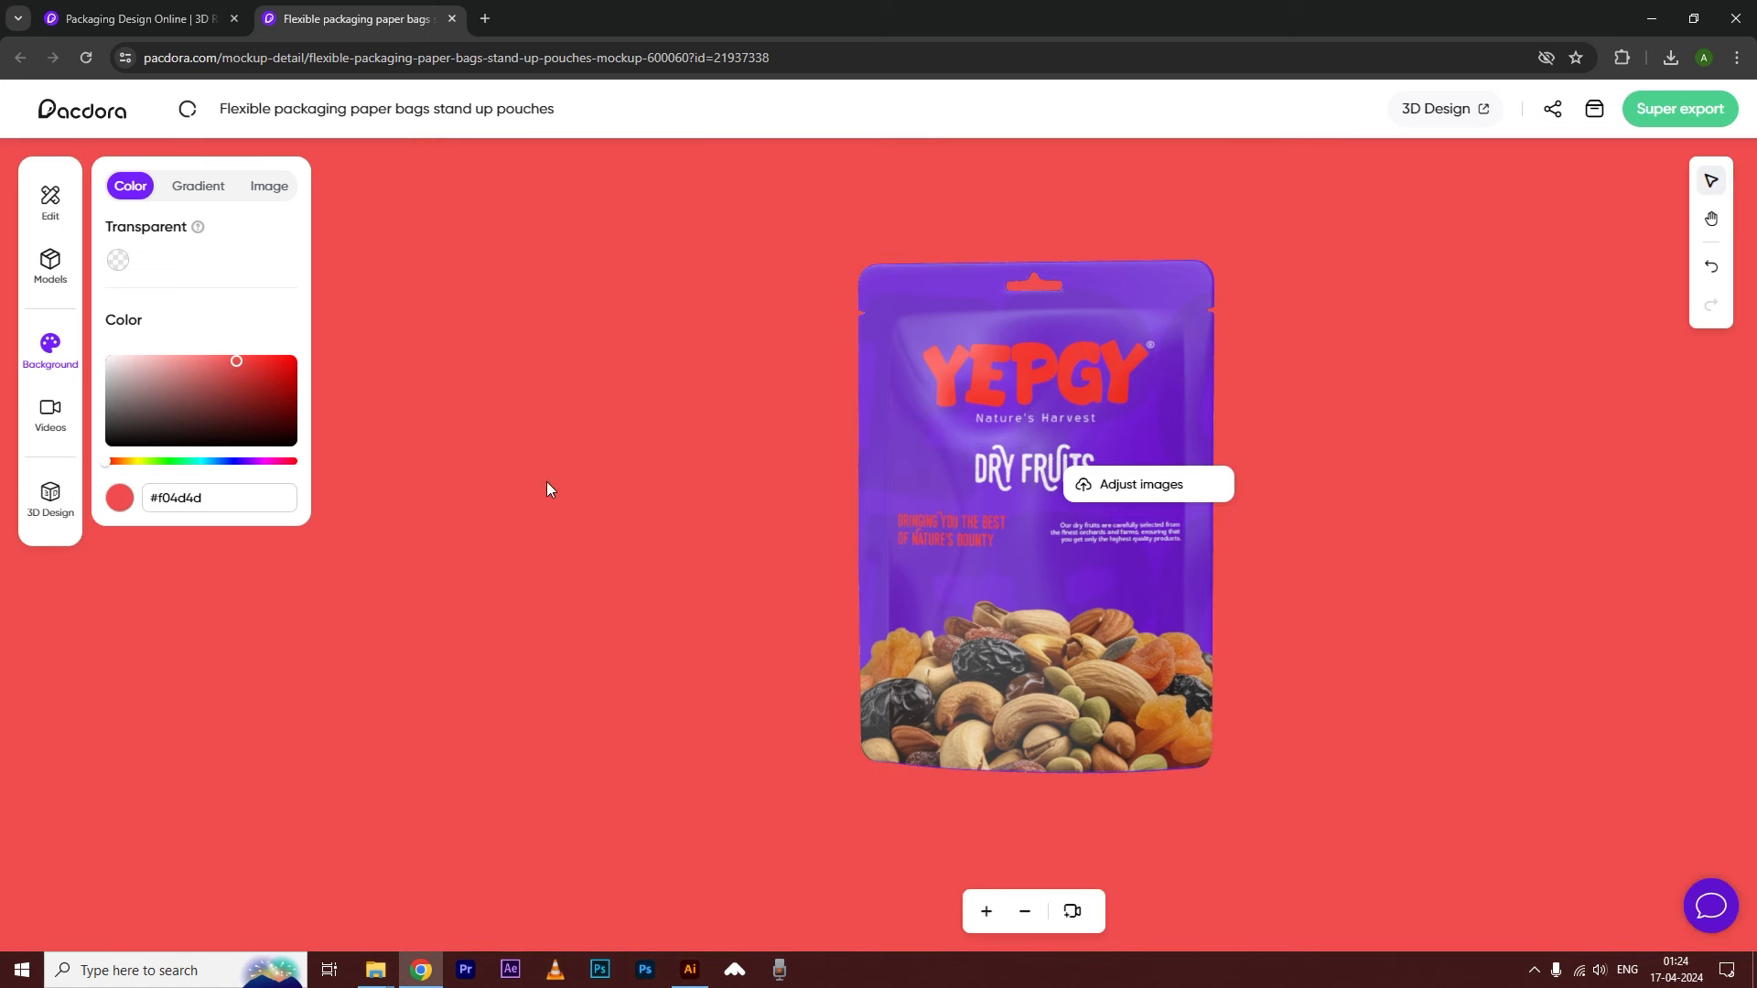
click(269, 187)
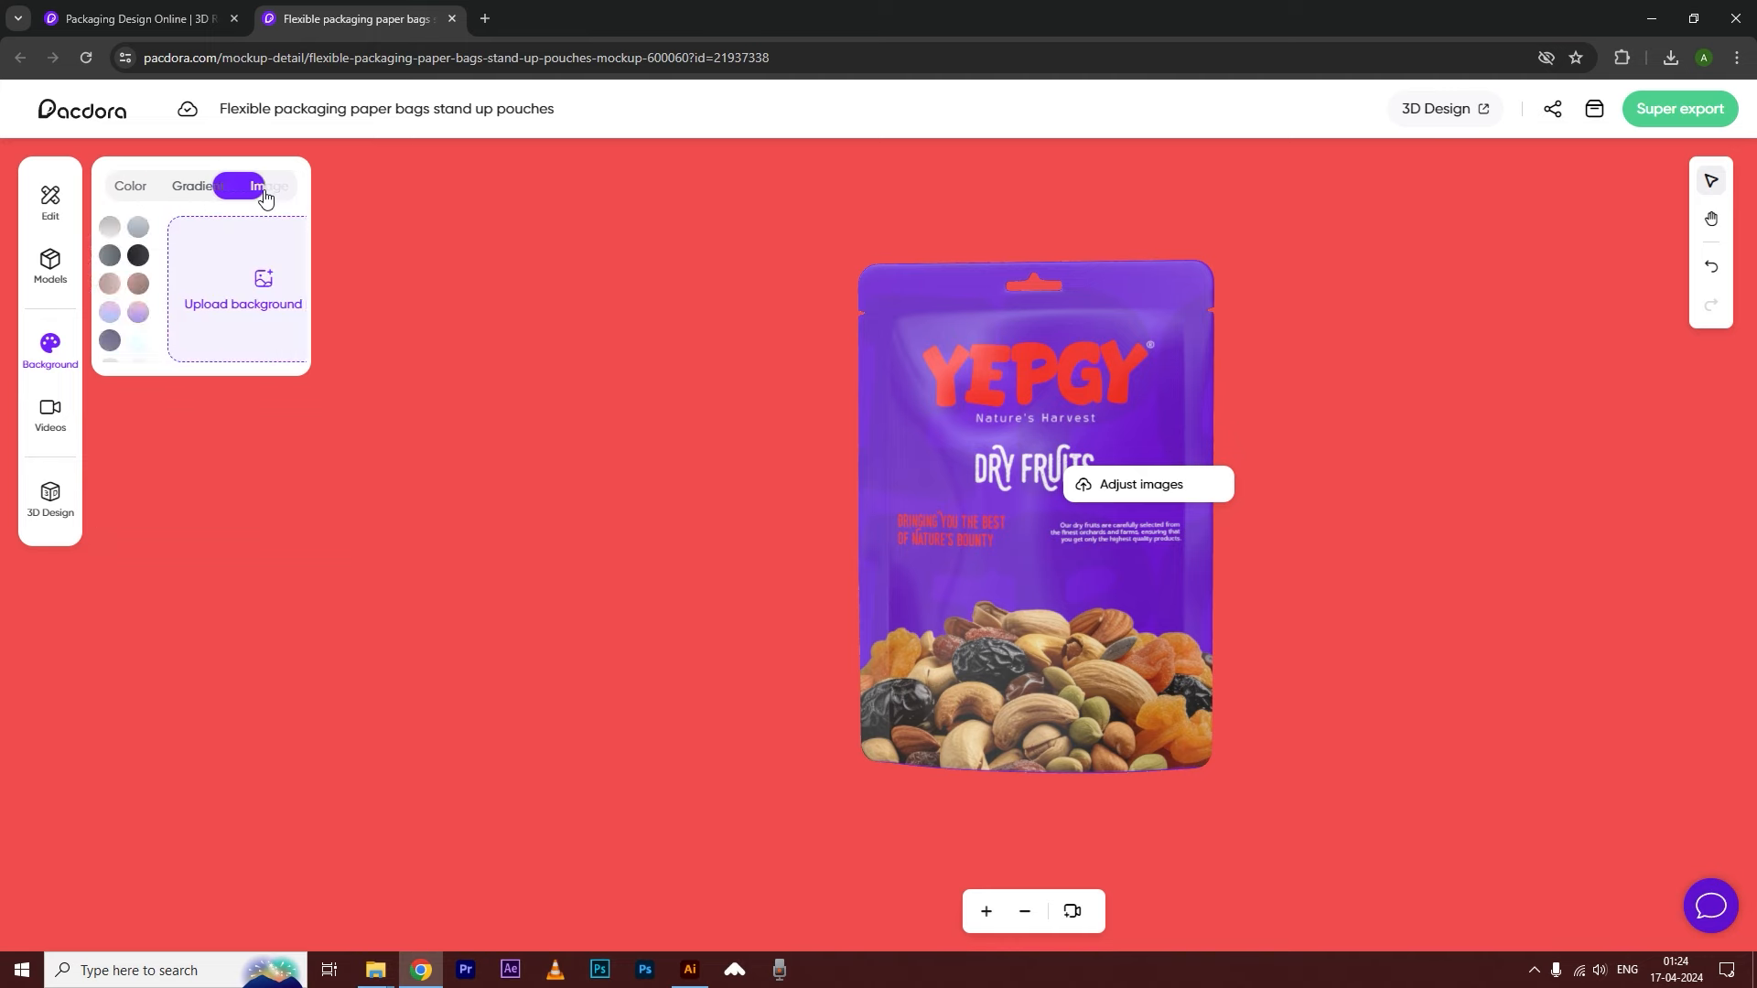
click(195, 287)
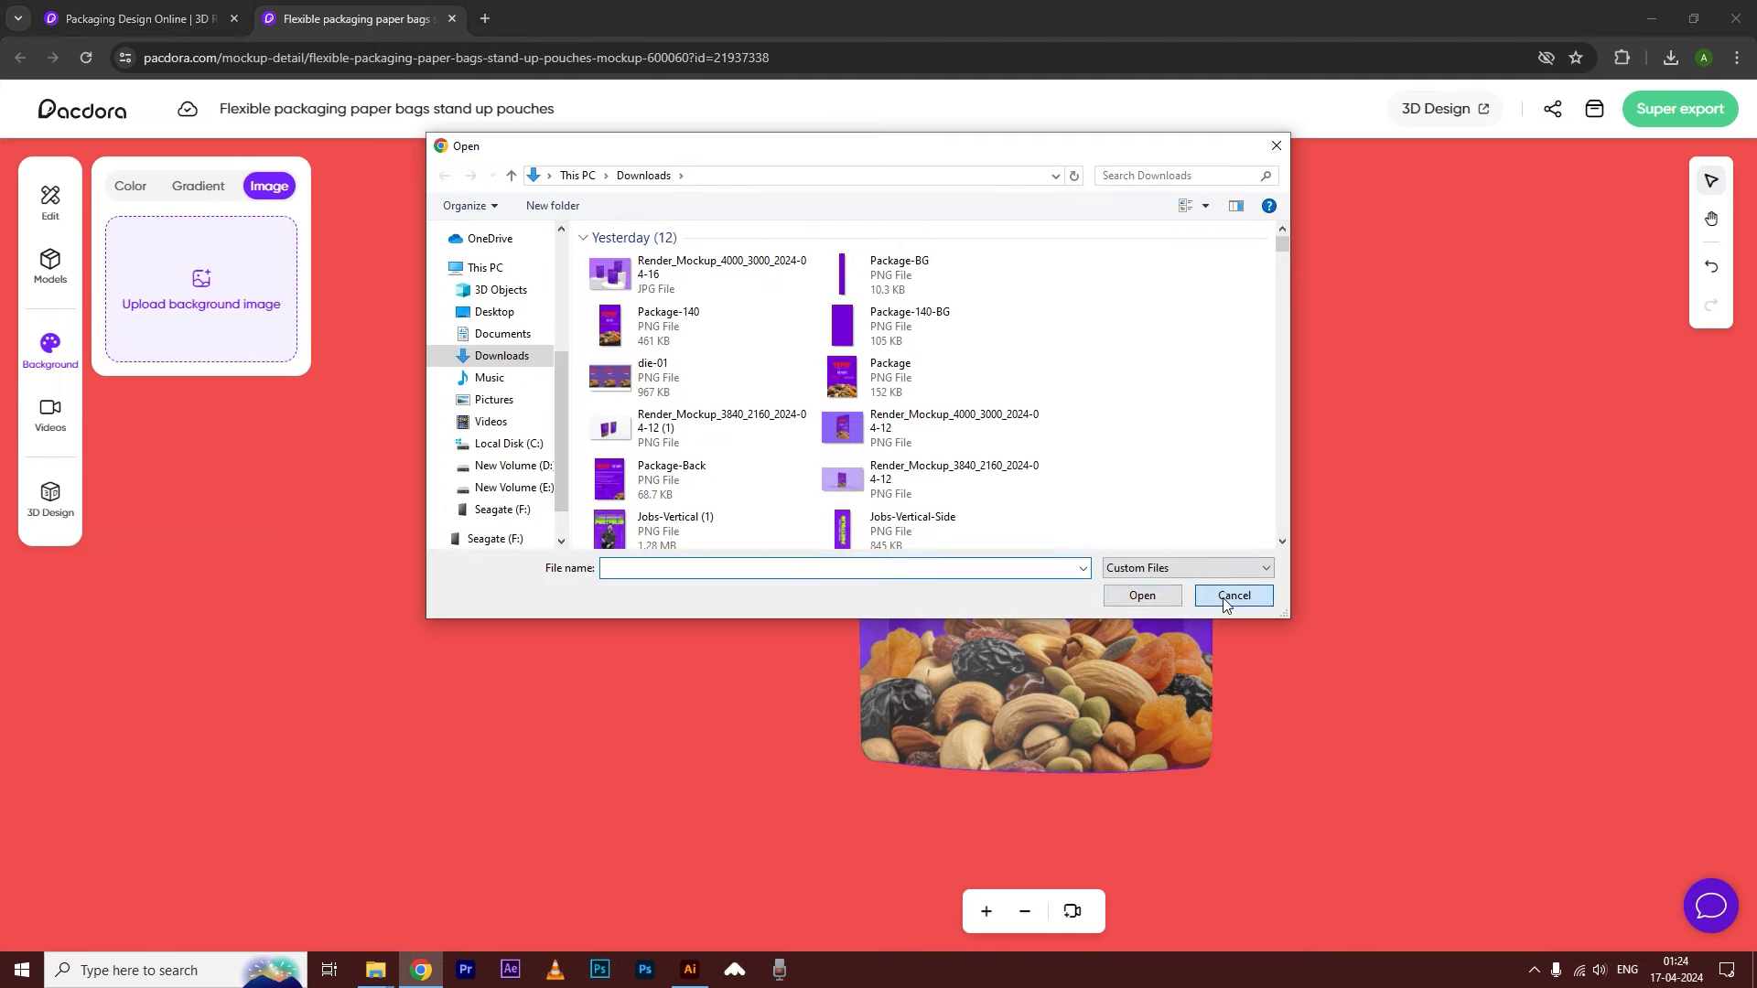
click(1227, 601)
click(131, 187)
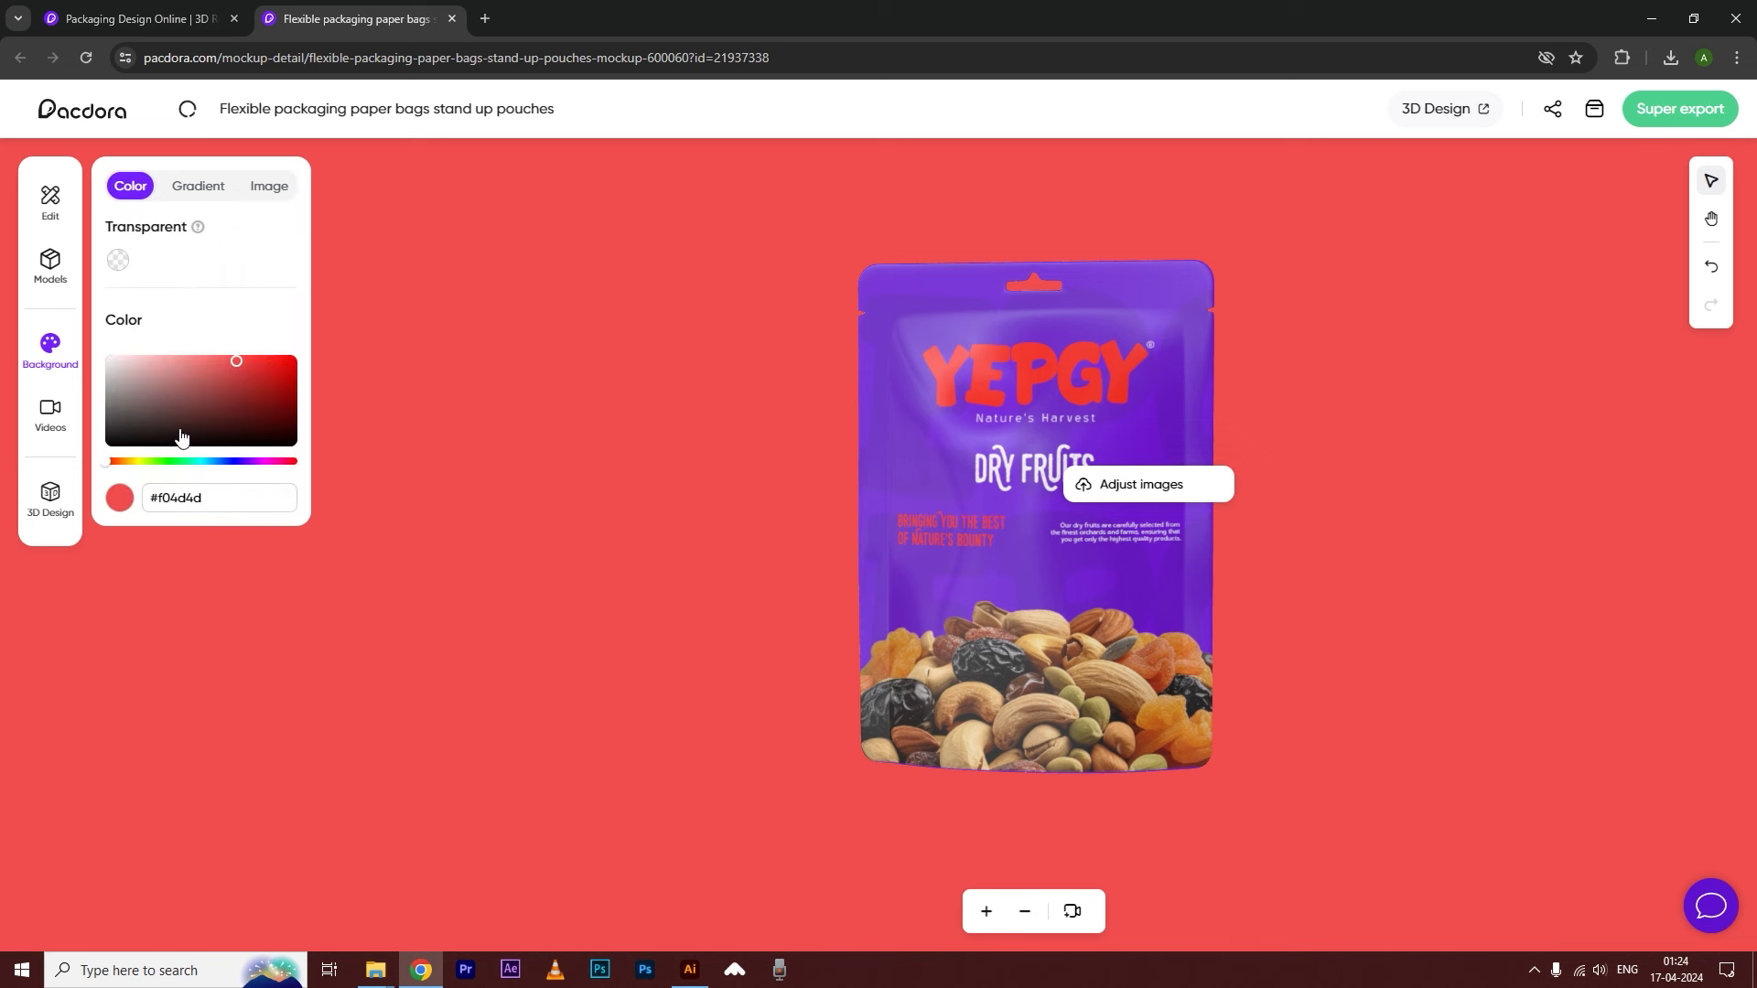
triple_click(190, 504)
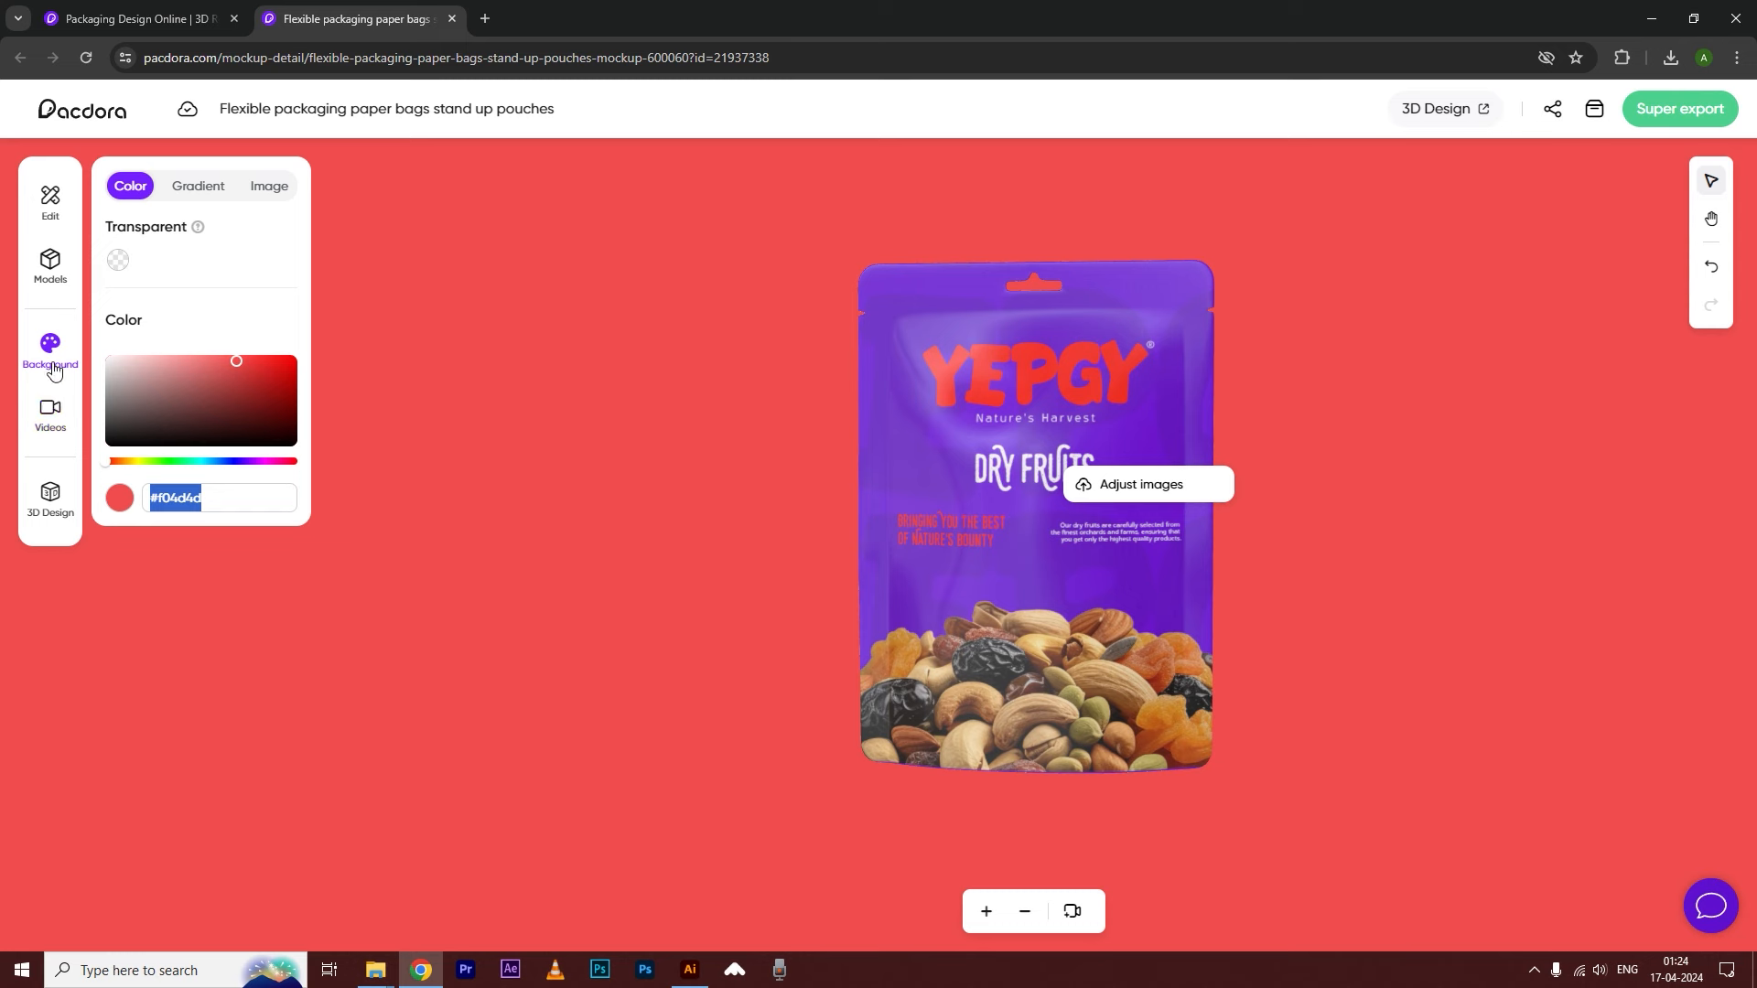
- Preview the basic video animations on the pouch, including Rotation2, and look through the remaining presets
click(50, 416)
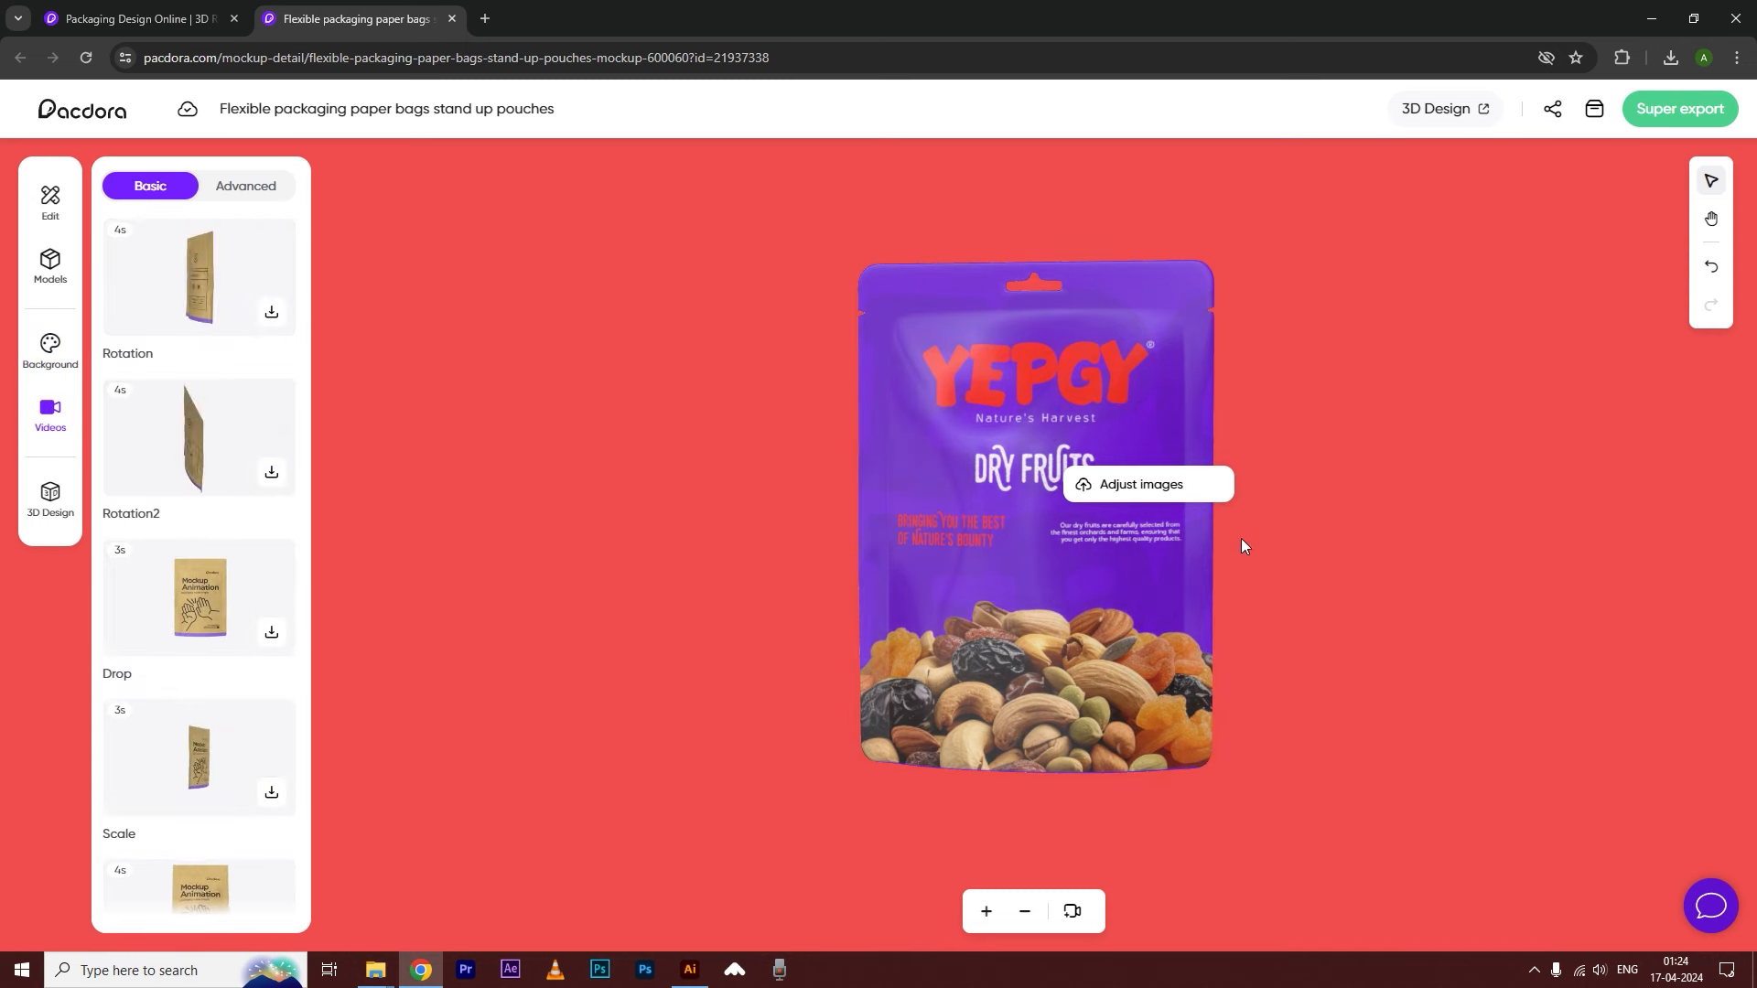
click(183, 270)
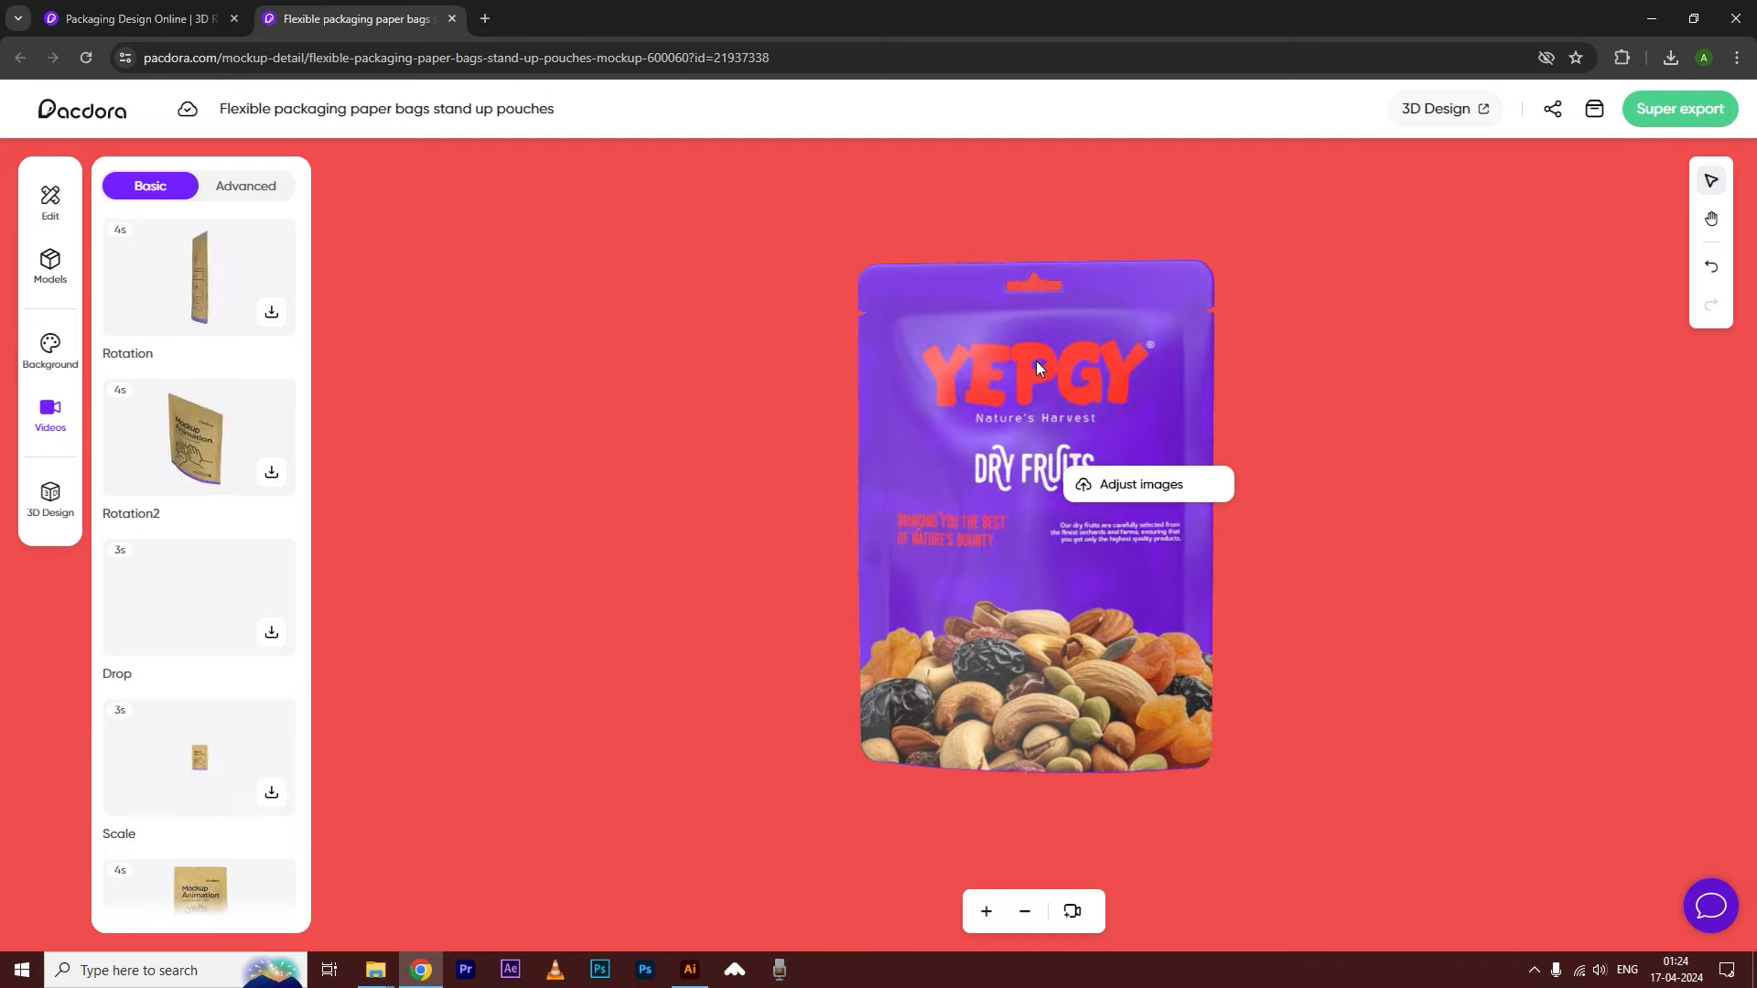
click(247, 435)
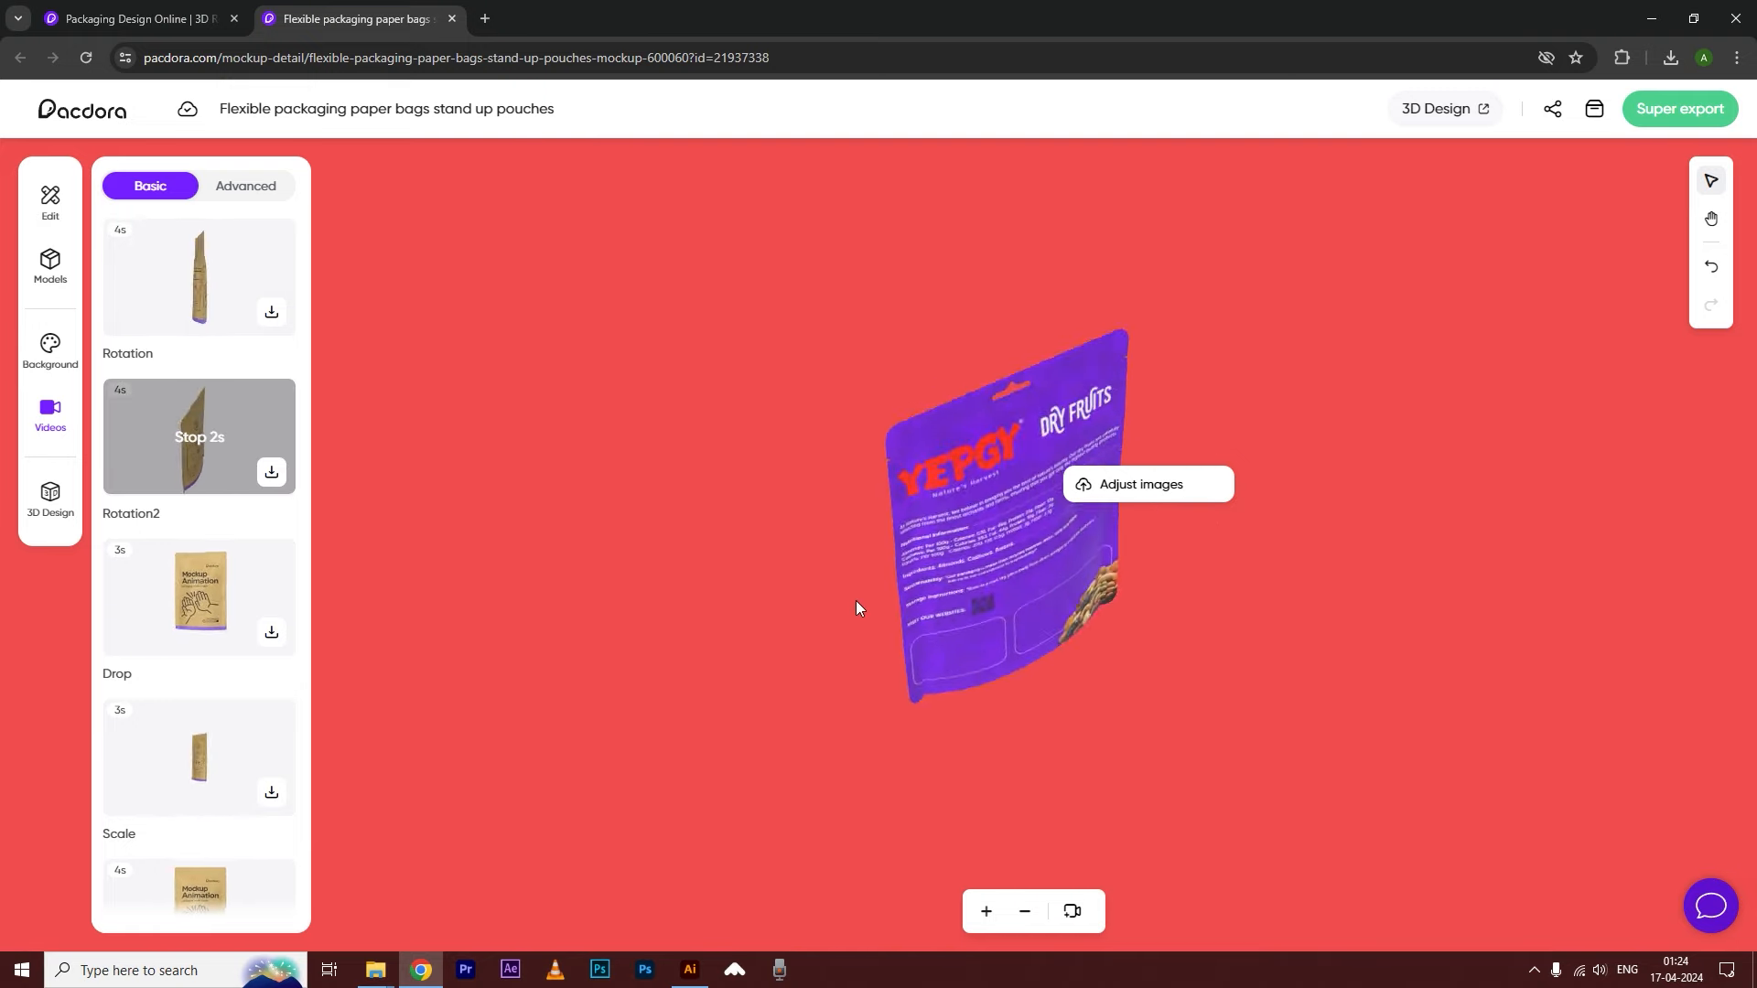
scroll(204, 686, down, 8)
click(201, 357)
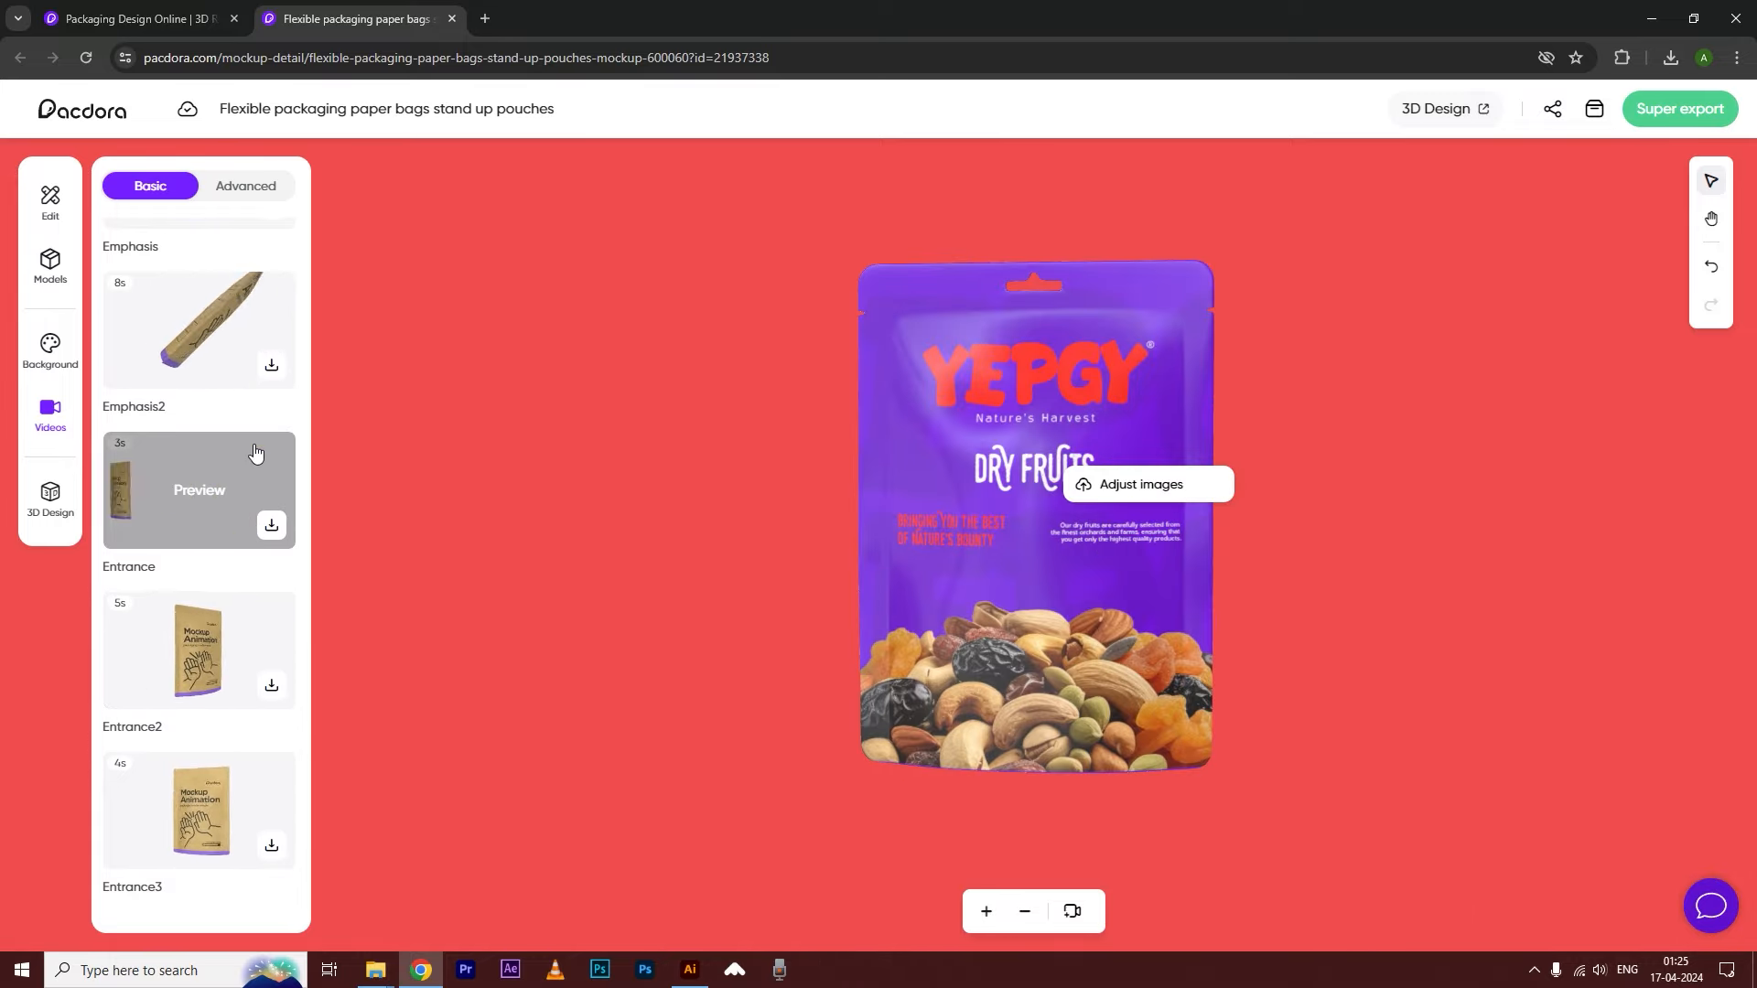
- Open the pouch in the 3D design tool and try several Basic scenes, ending with the angled grid of many pouches
click(48, 501)
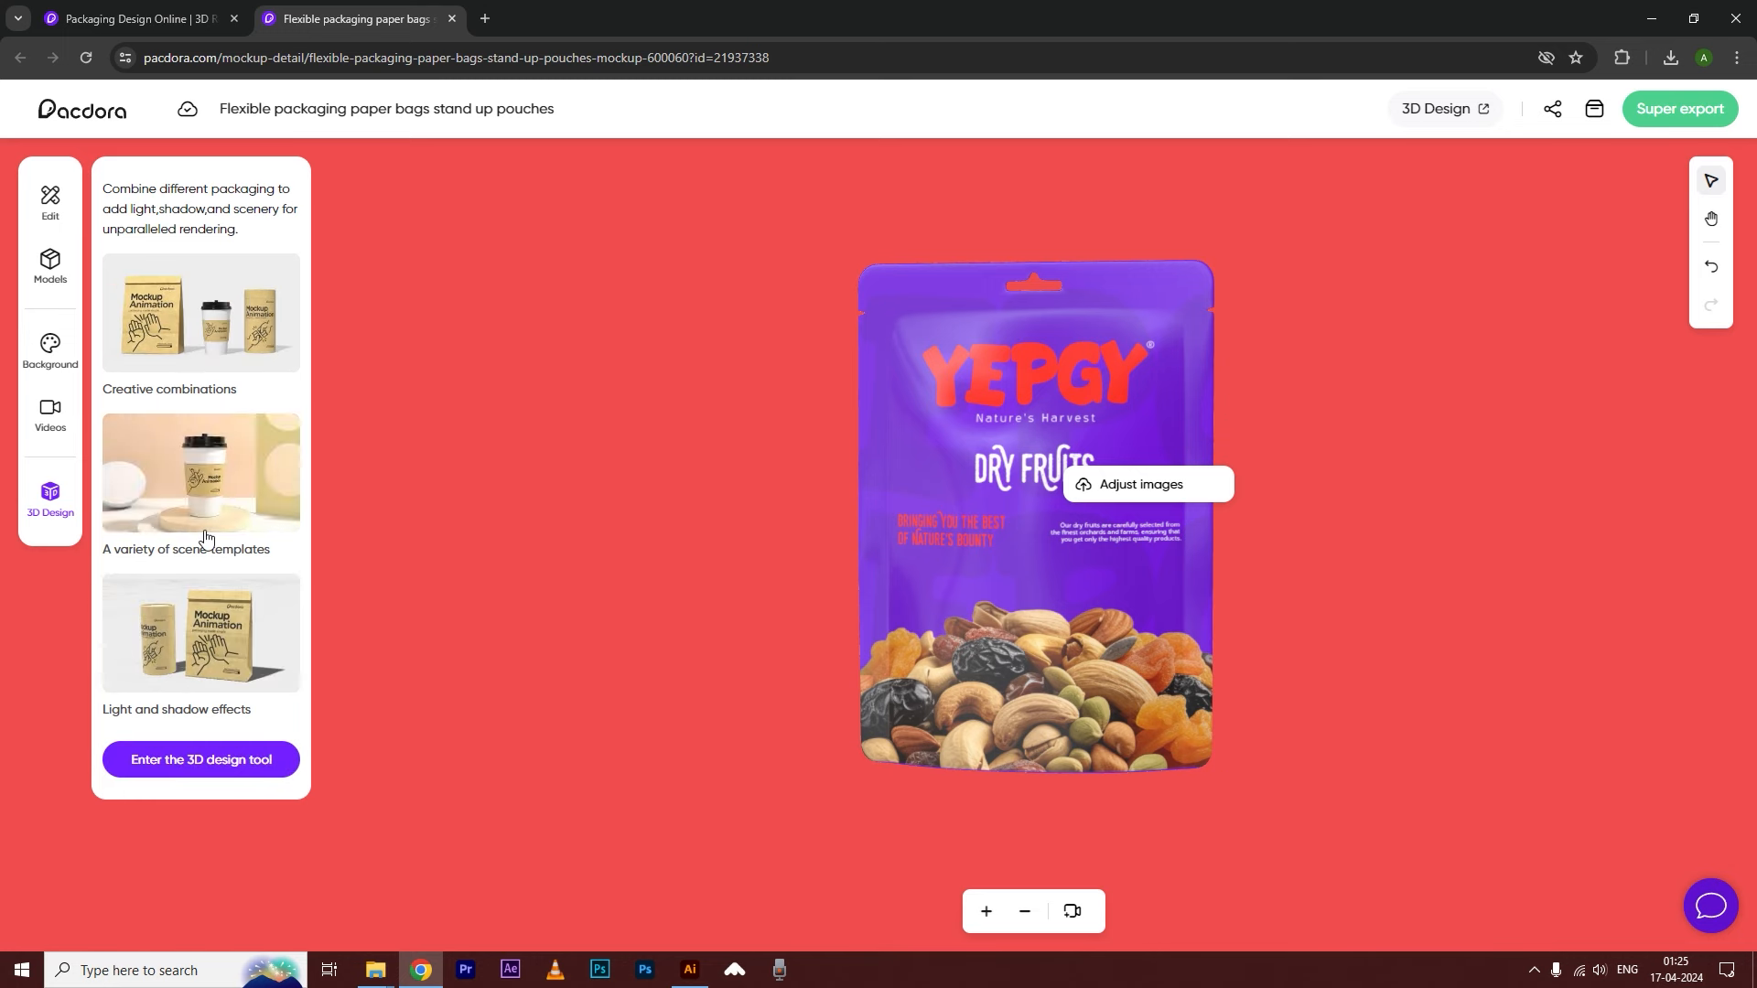
click(189, 767)
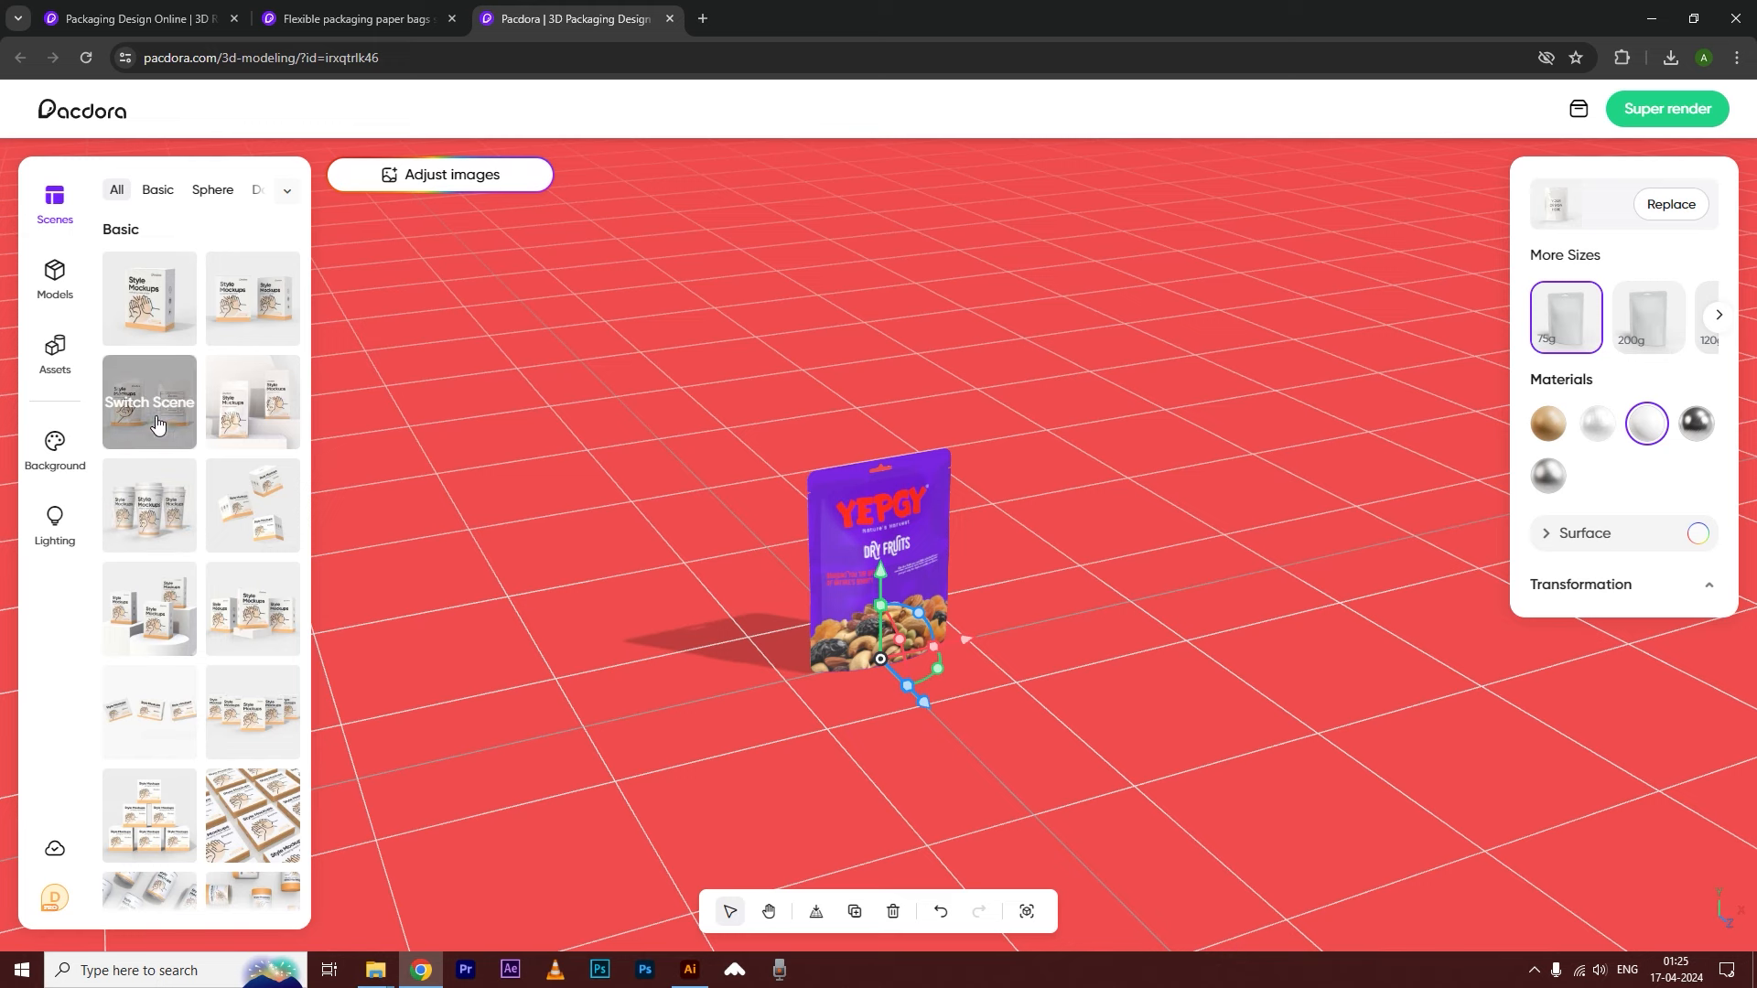
click(251, 297)
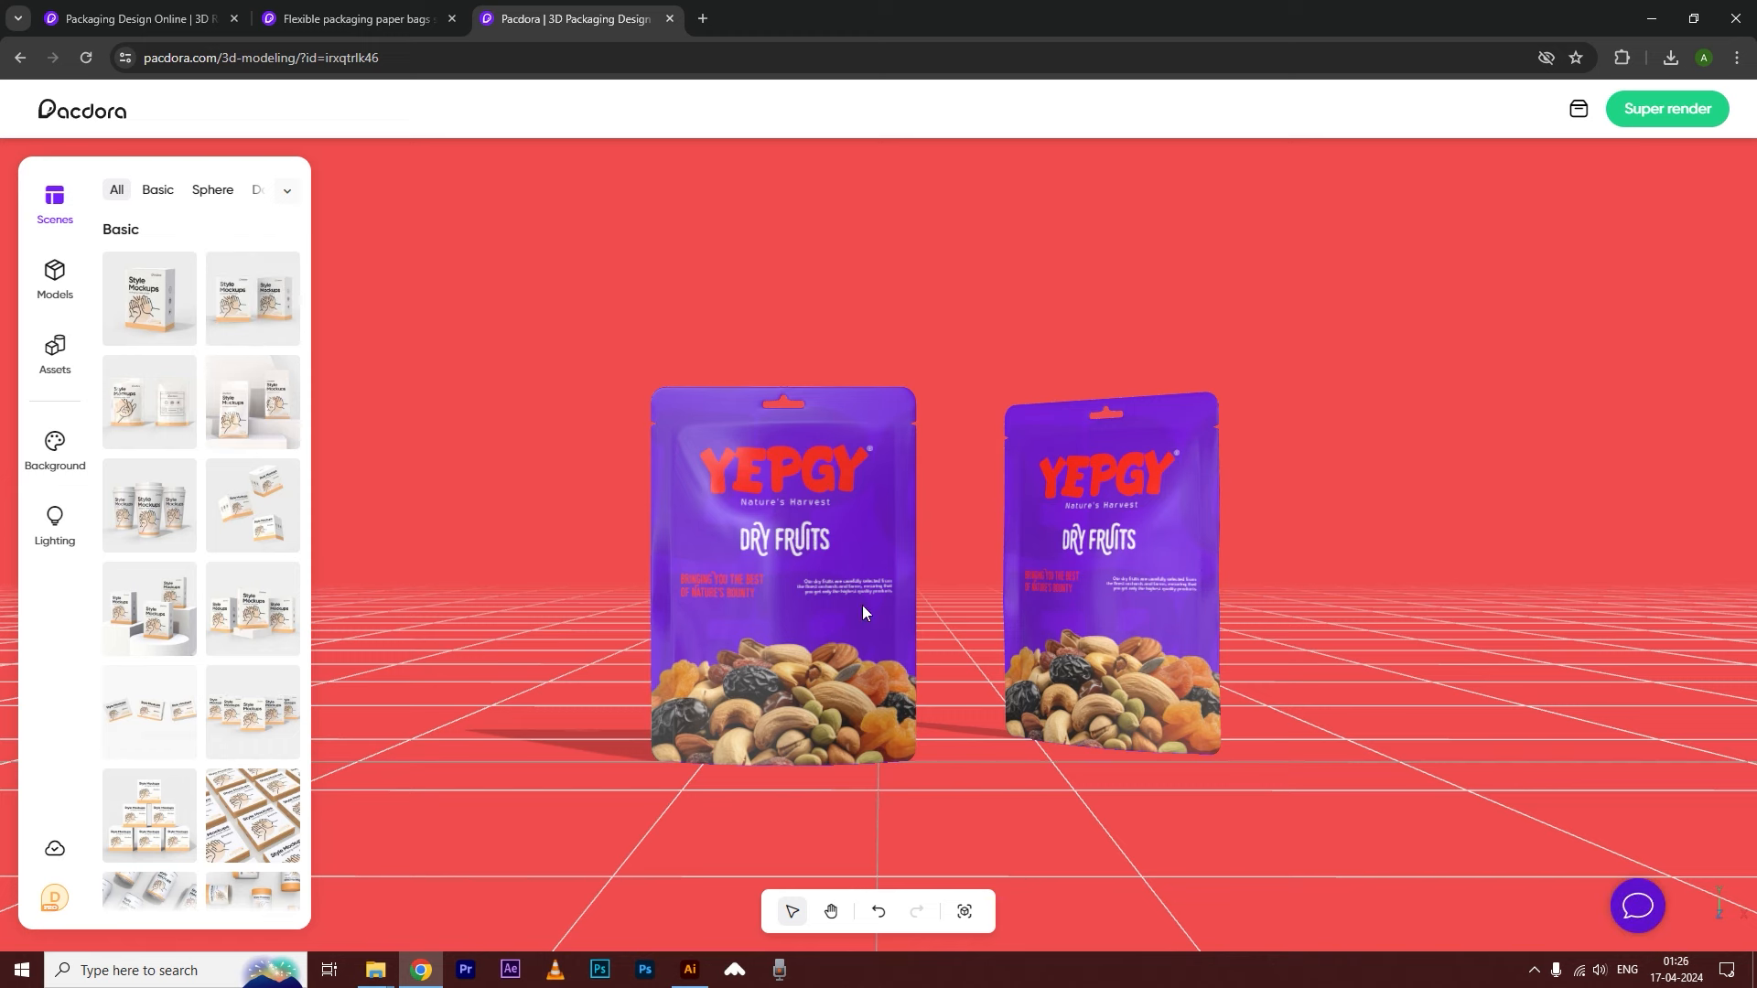
click(146, 427)
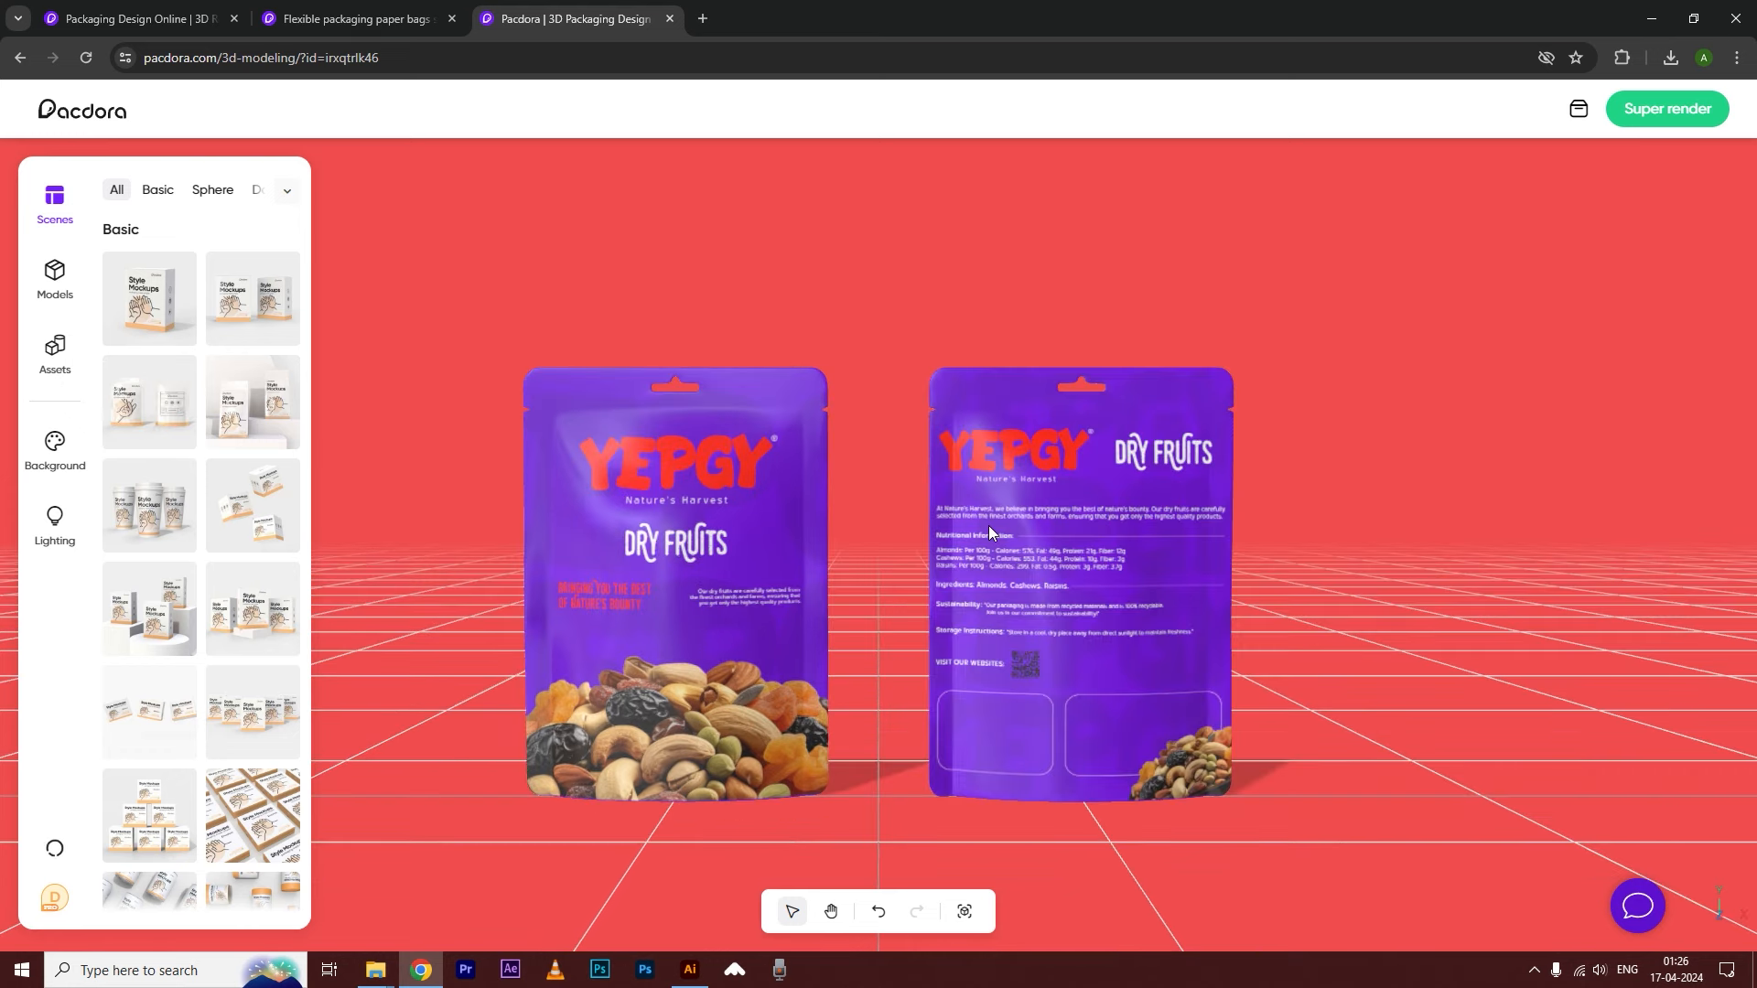
click(149, 517)
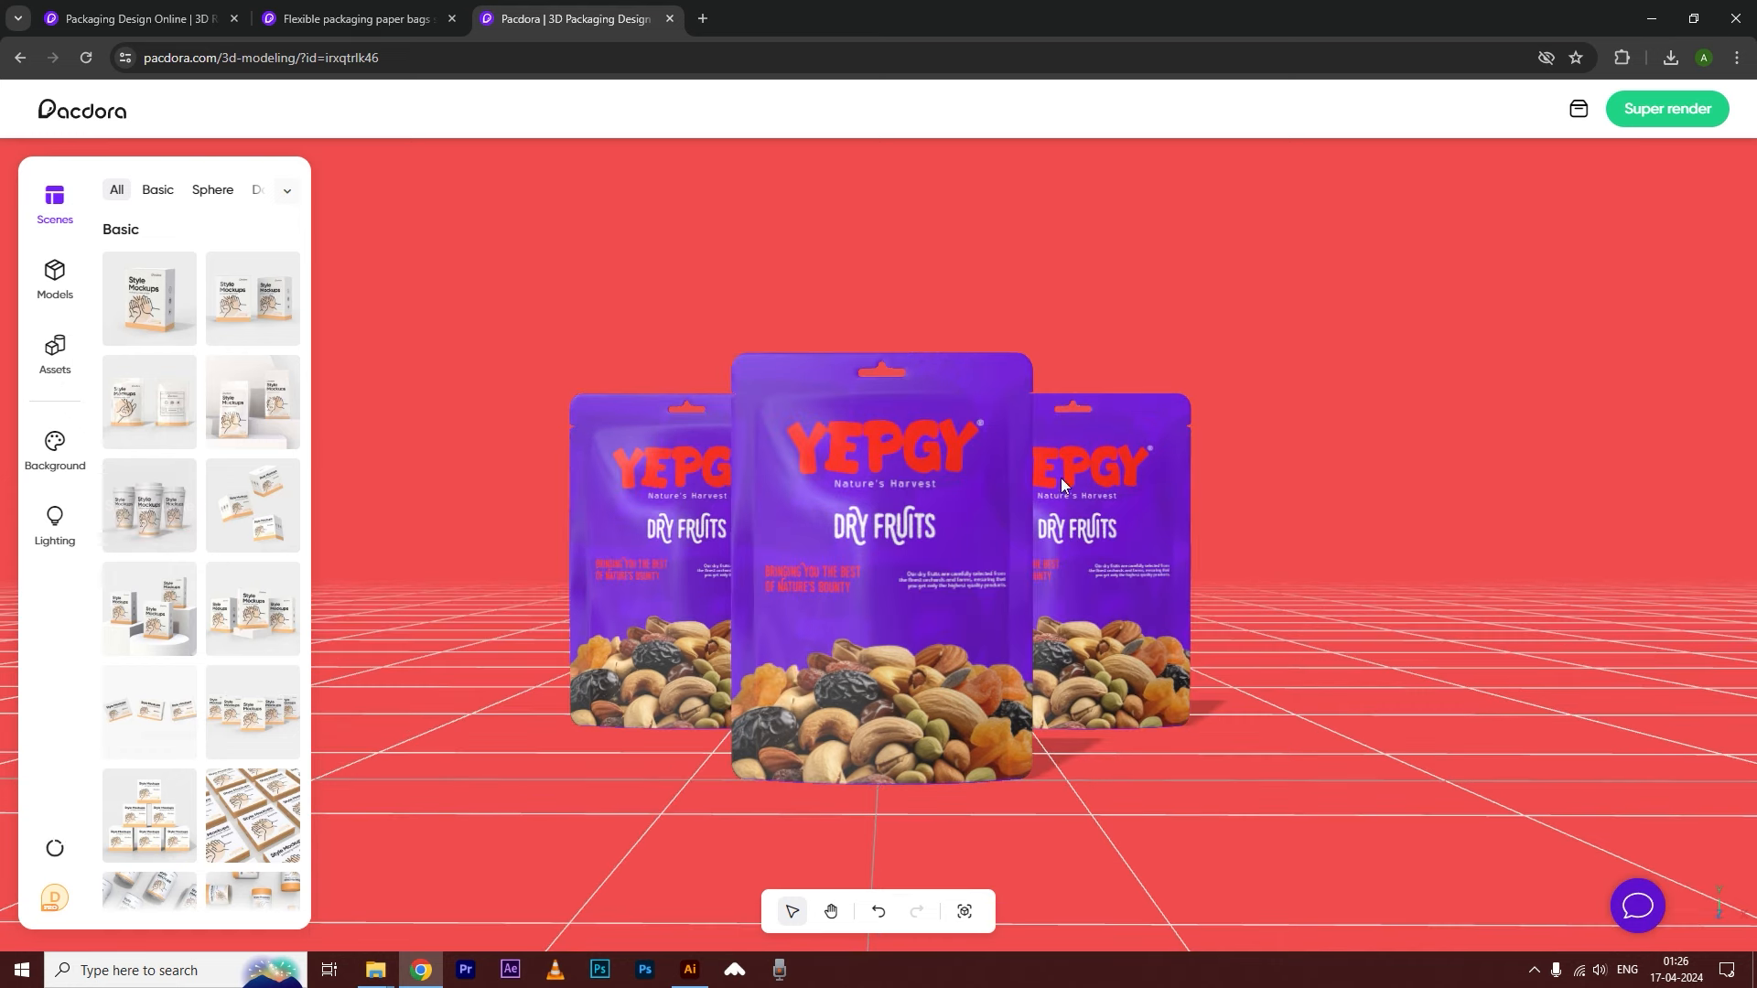
click(249, 805)
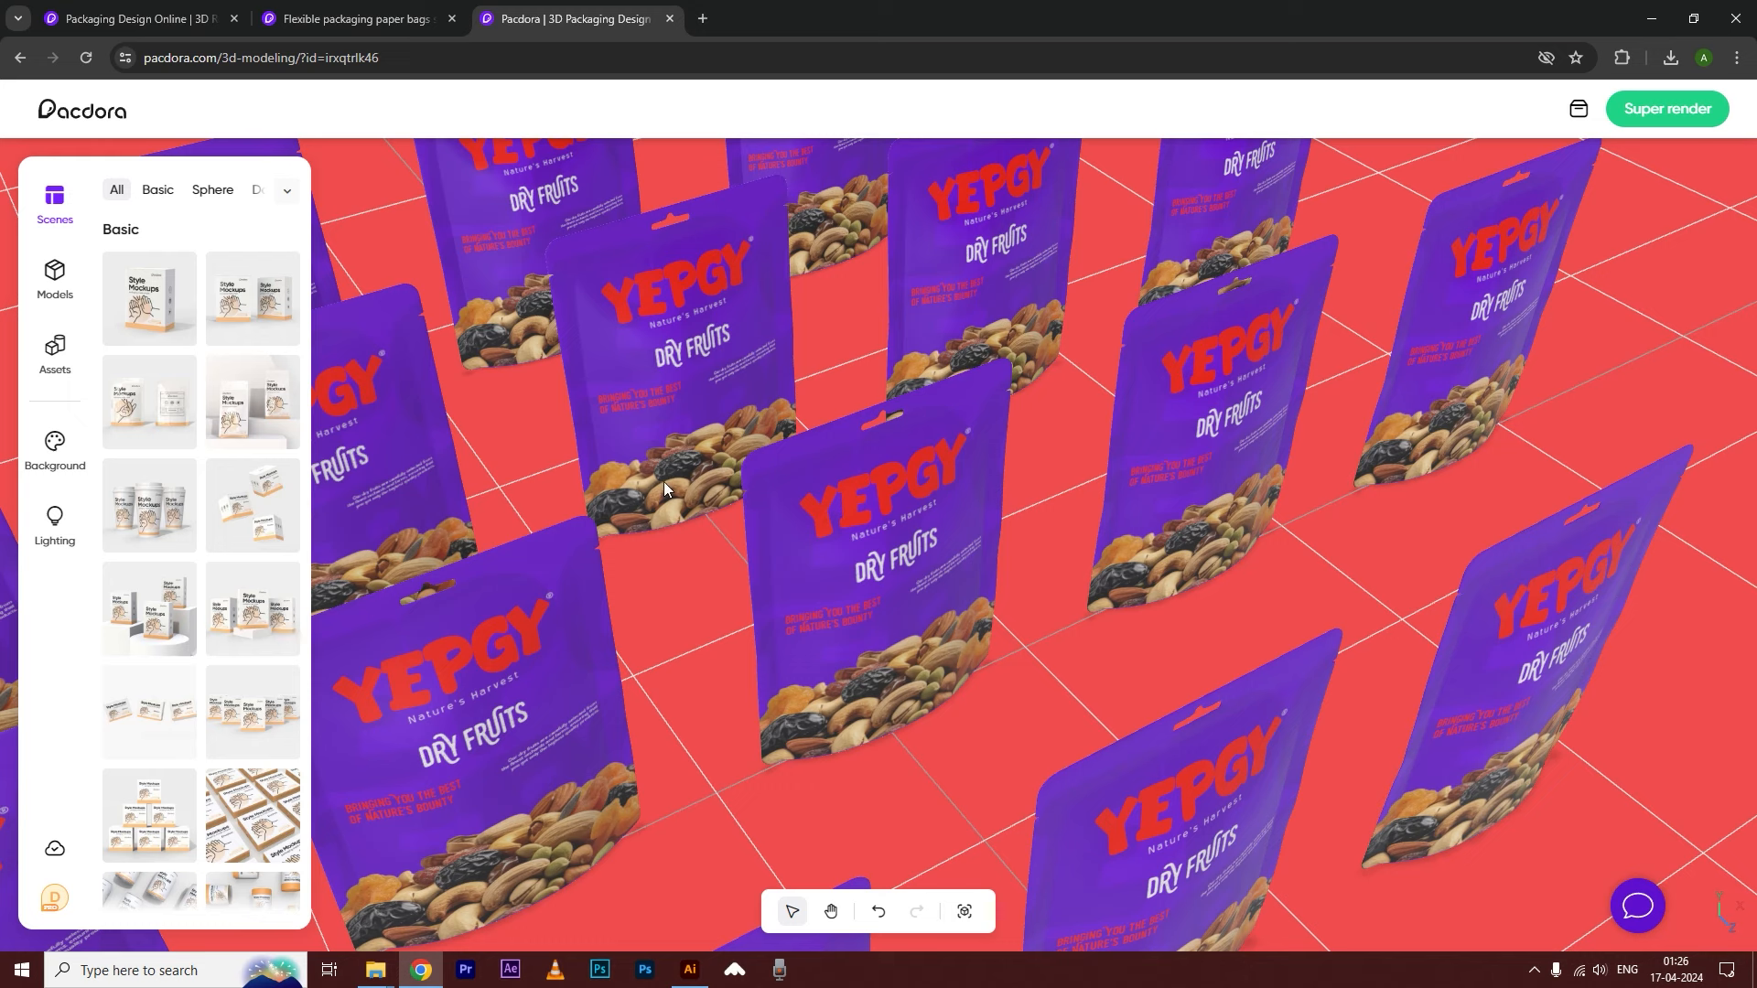
- Browse the scene categories, the personal models and the shape assets available for the 3D scene
click(160, 192)
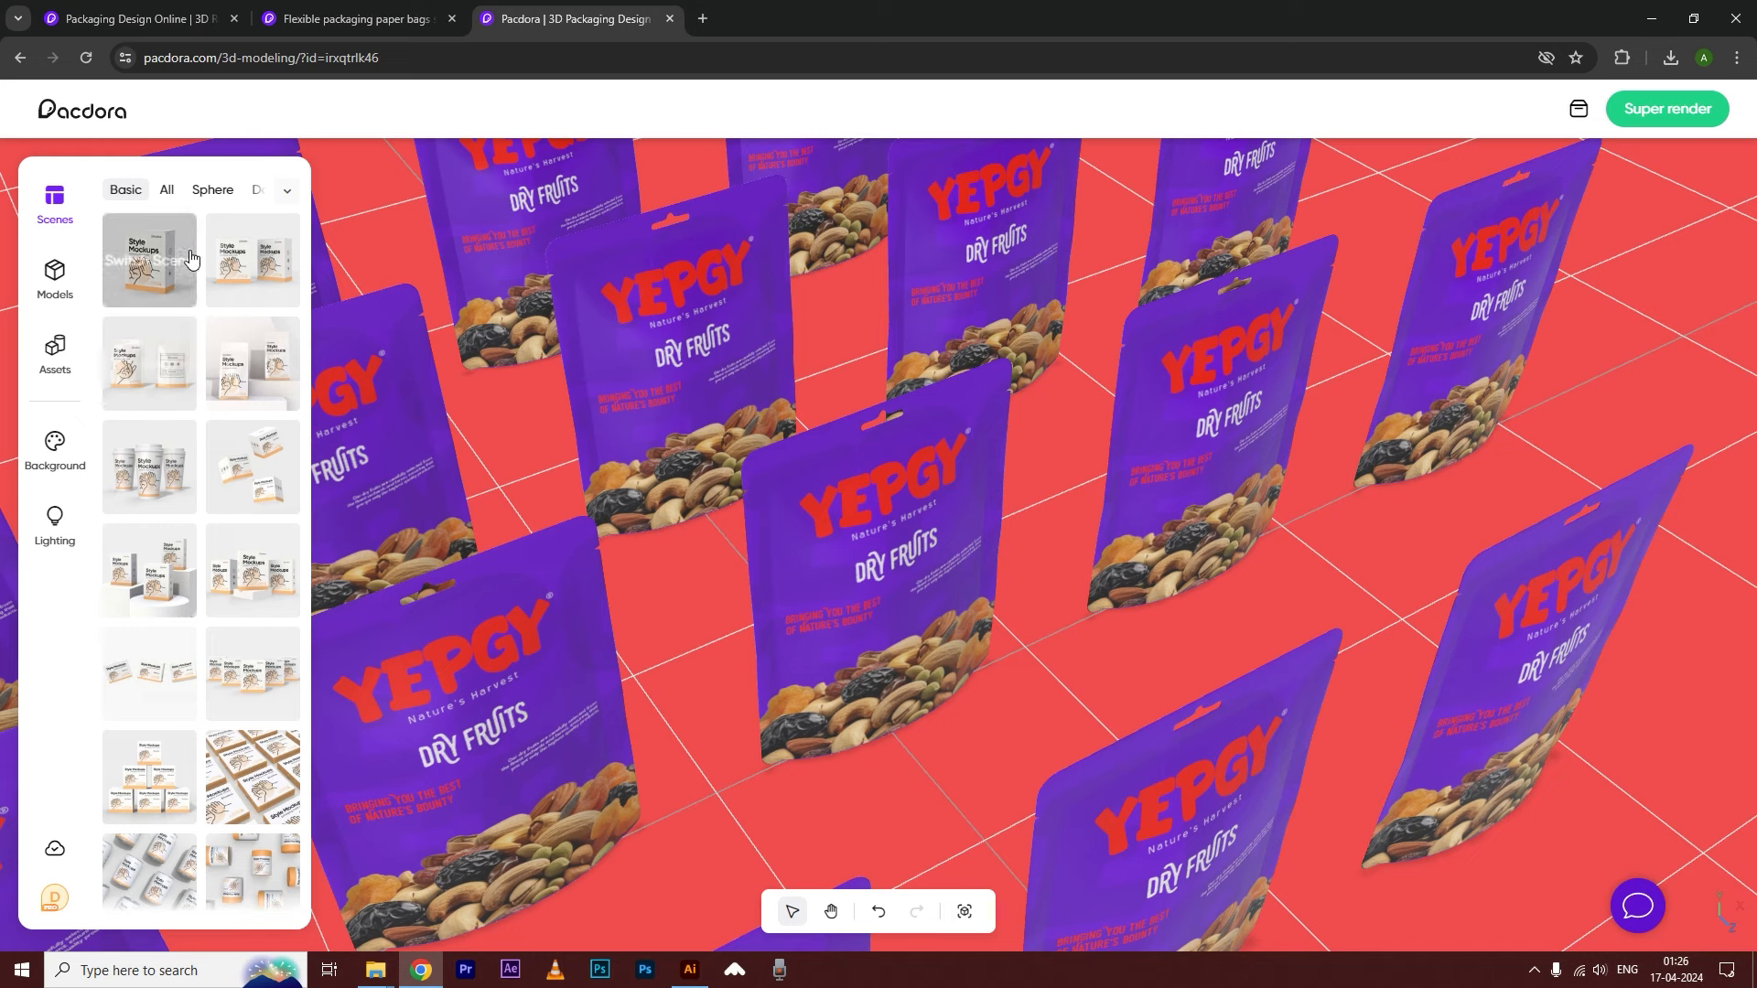
click(168, 189)
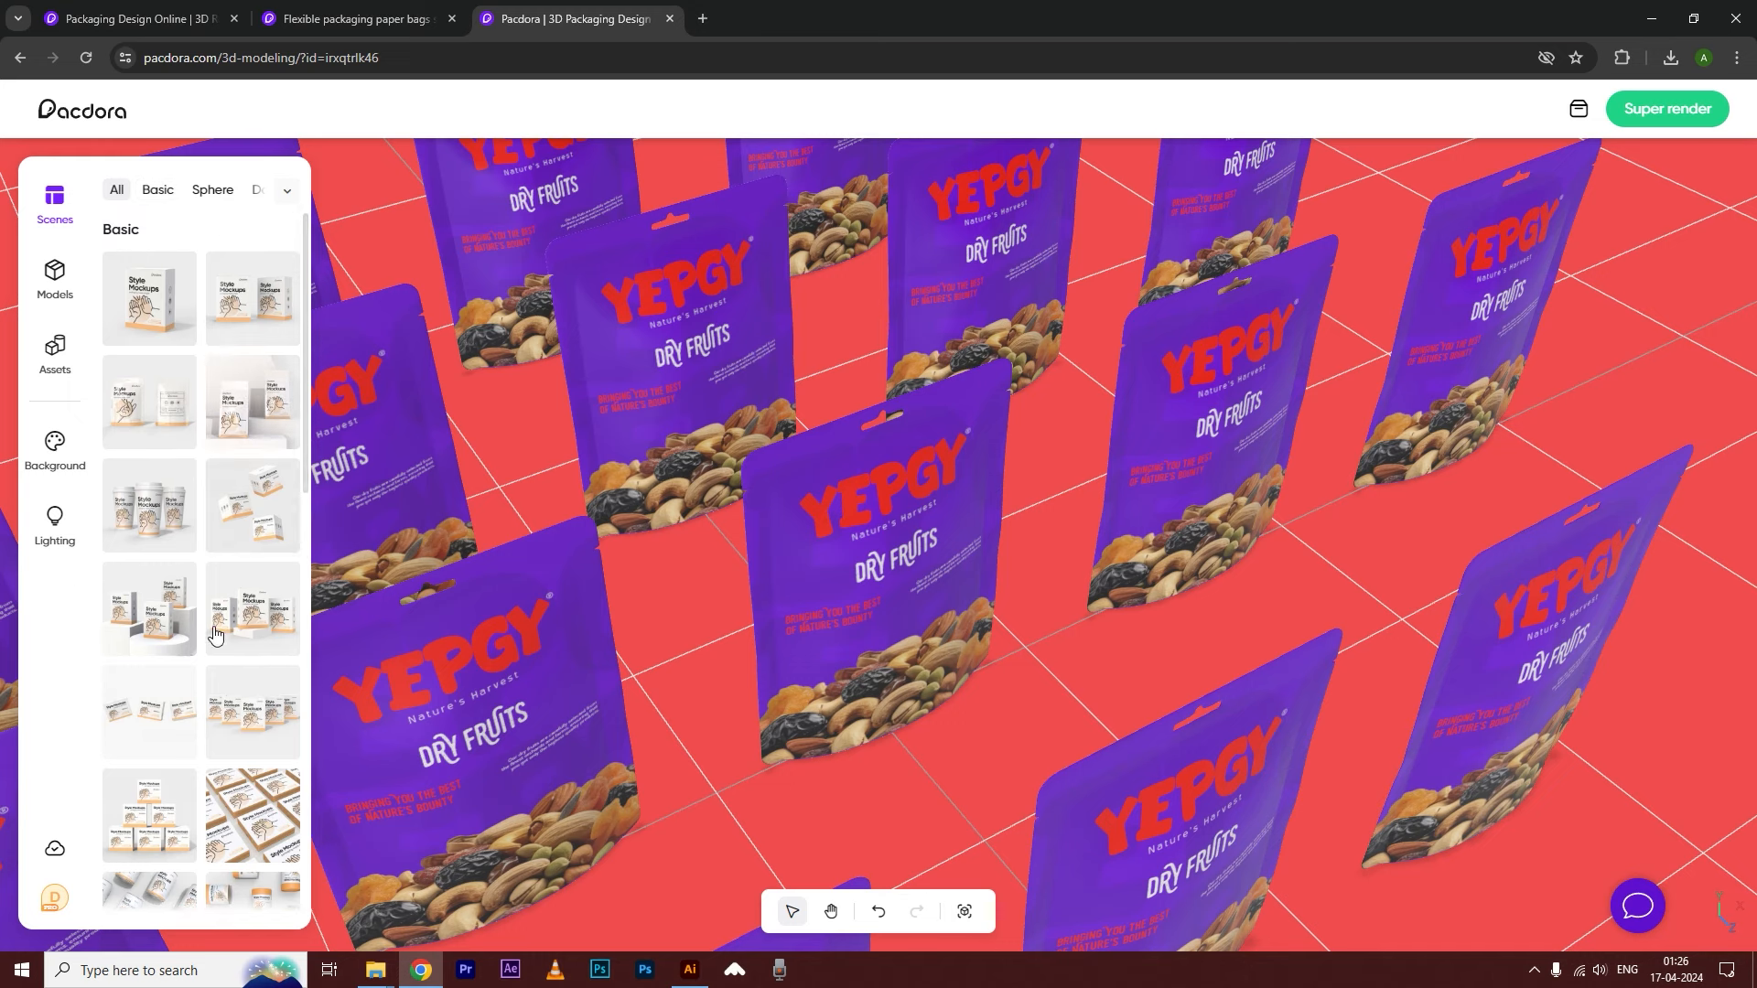
click(287, 190)
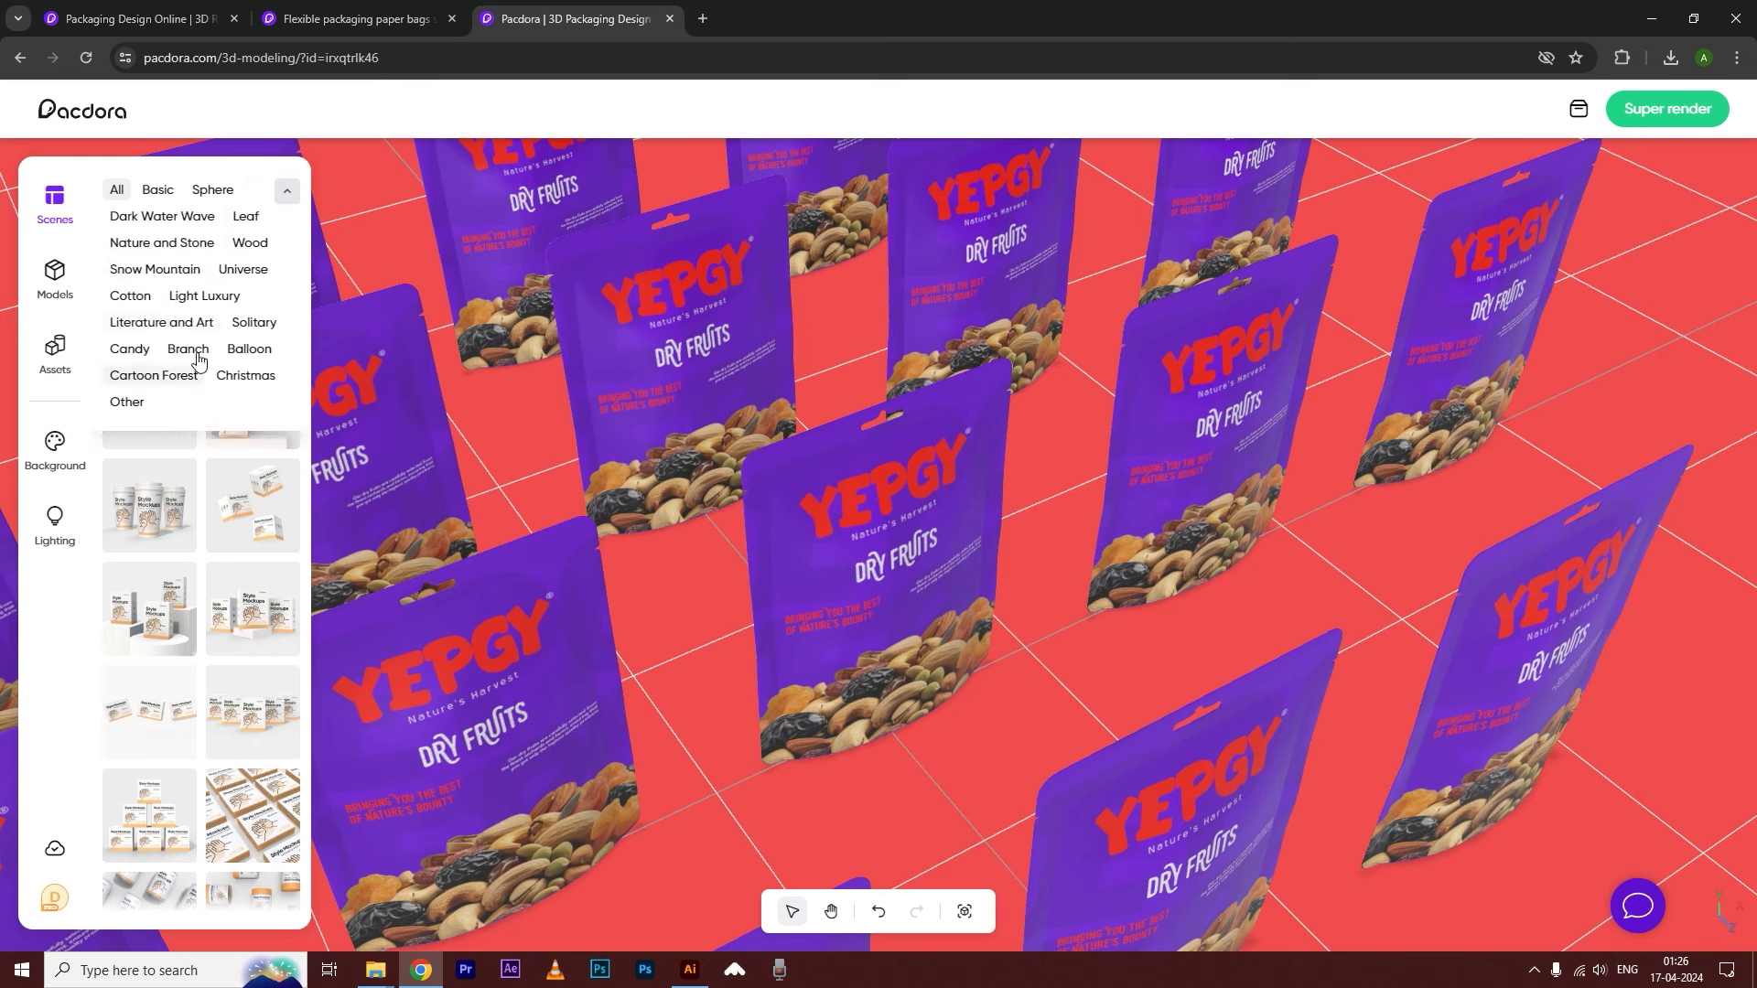
click(55, 277)
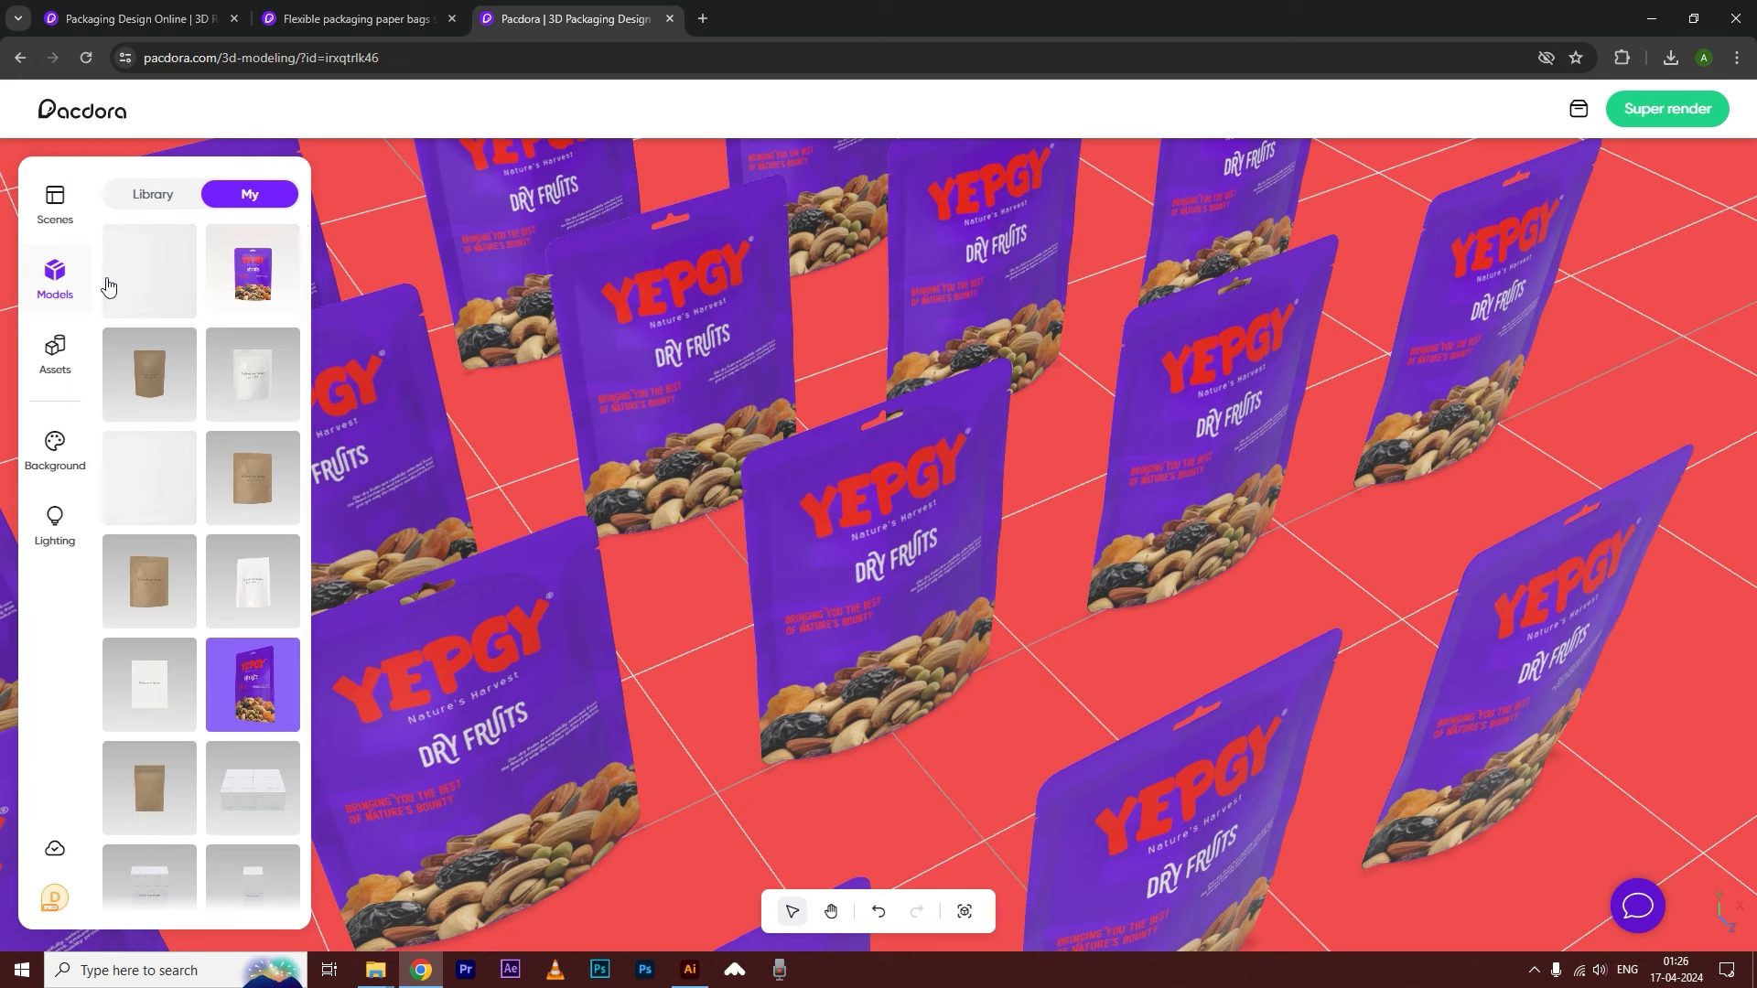
click(54, 353)
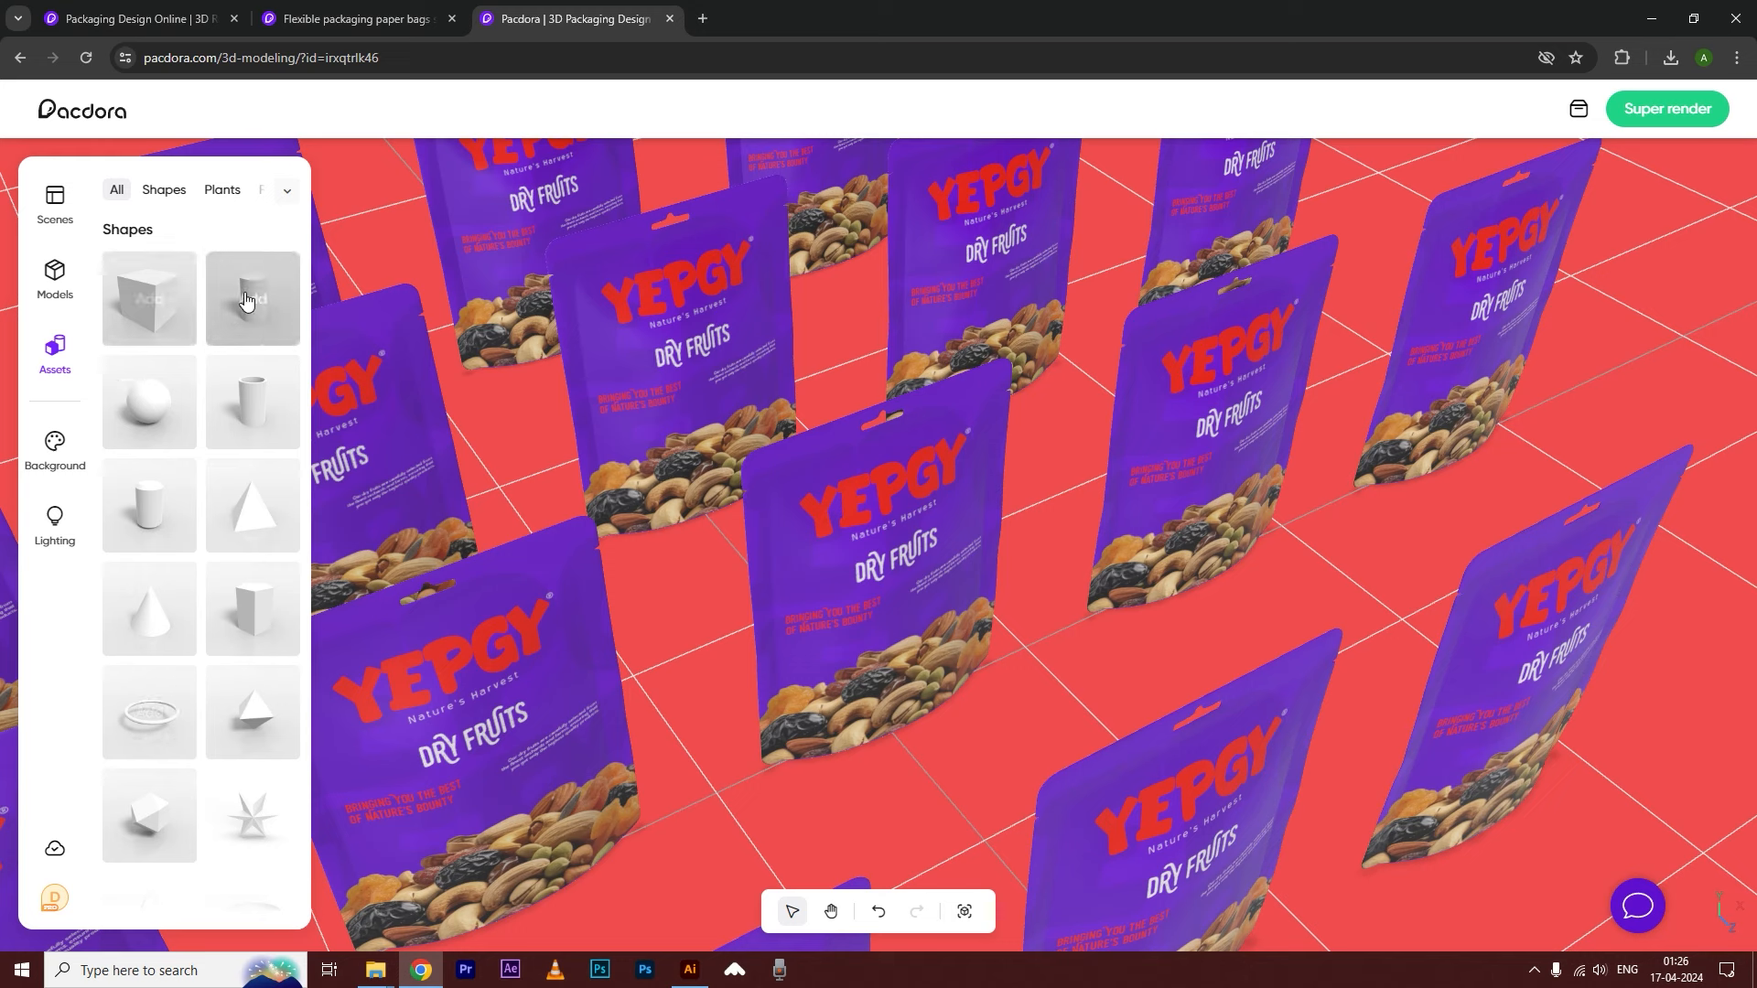
mouse_move(145, 311)
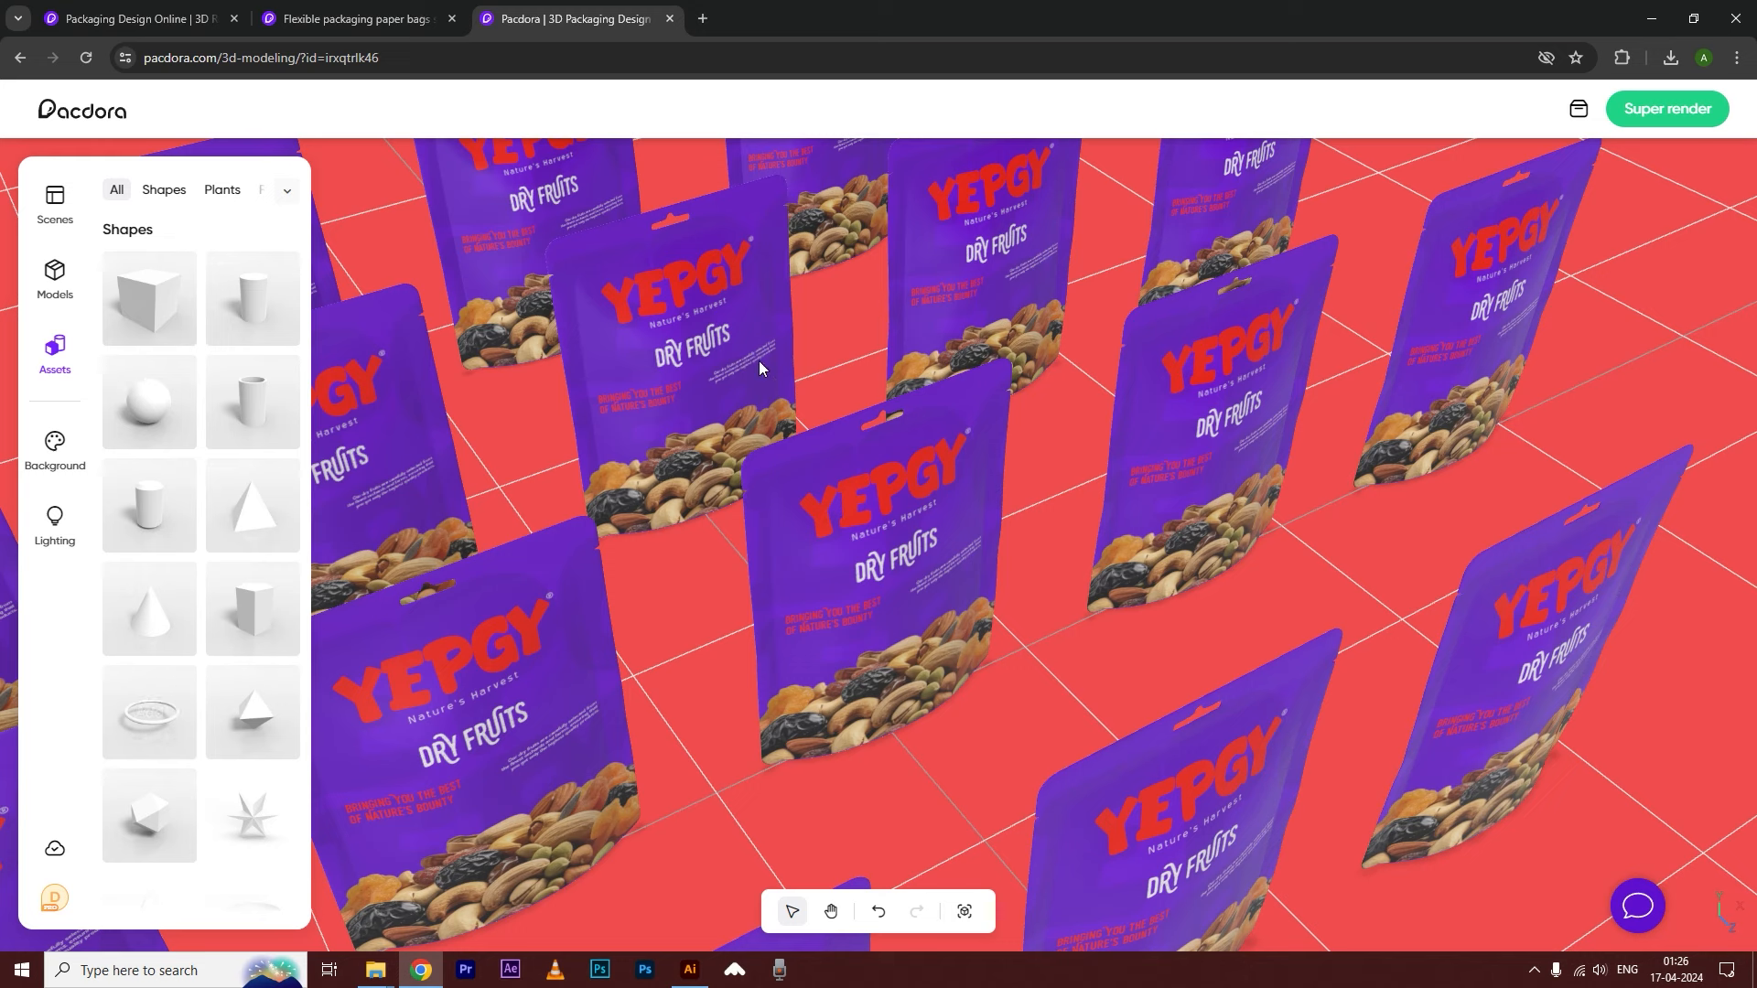
- Lighten the 3D scene's background color to #f05b5b
click(55, 447)
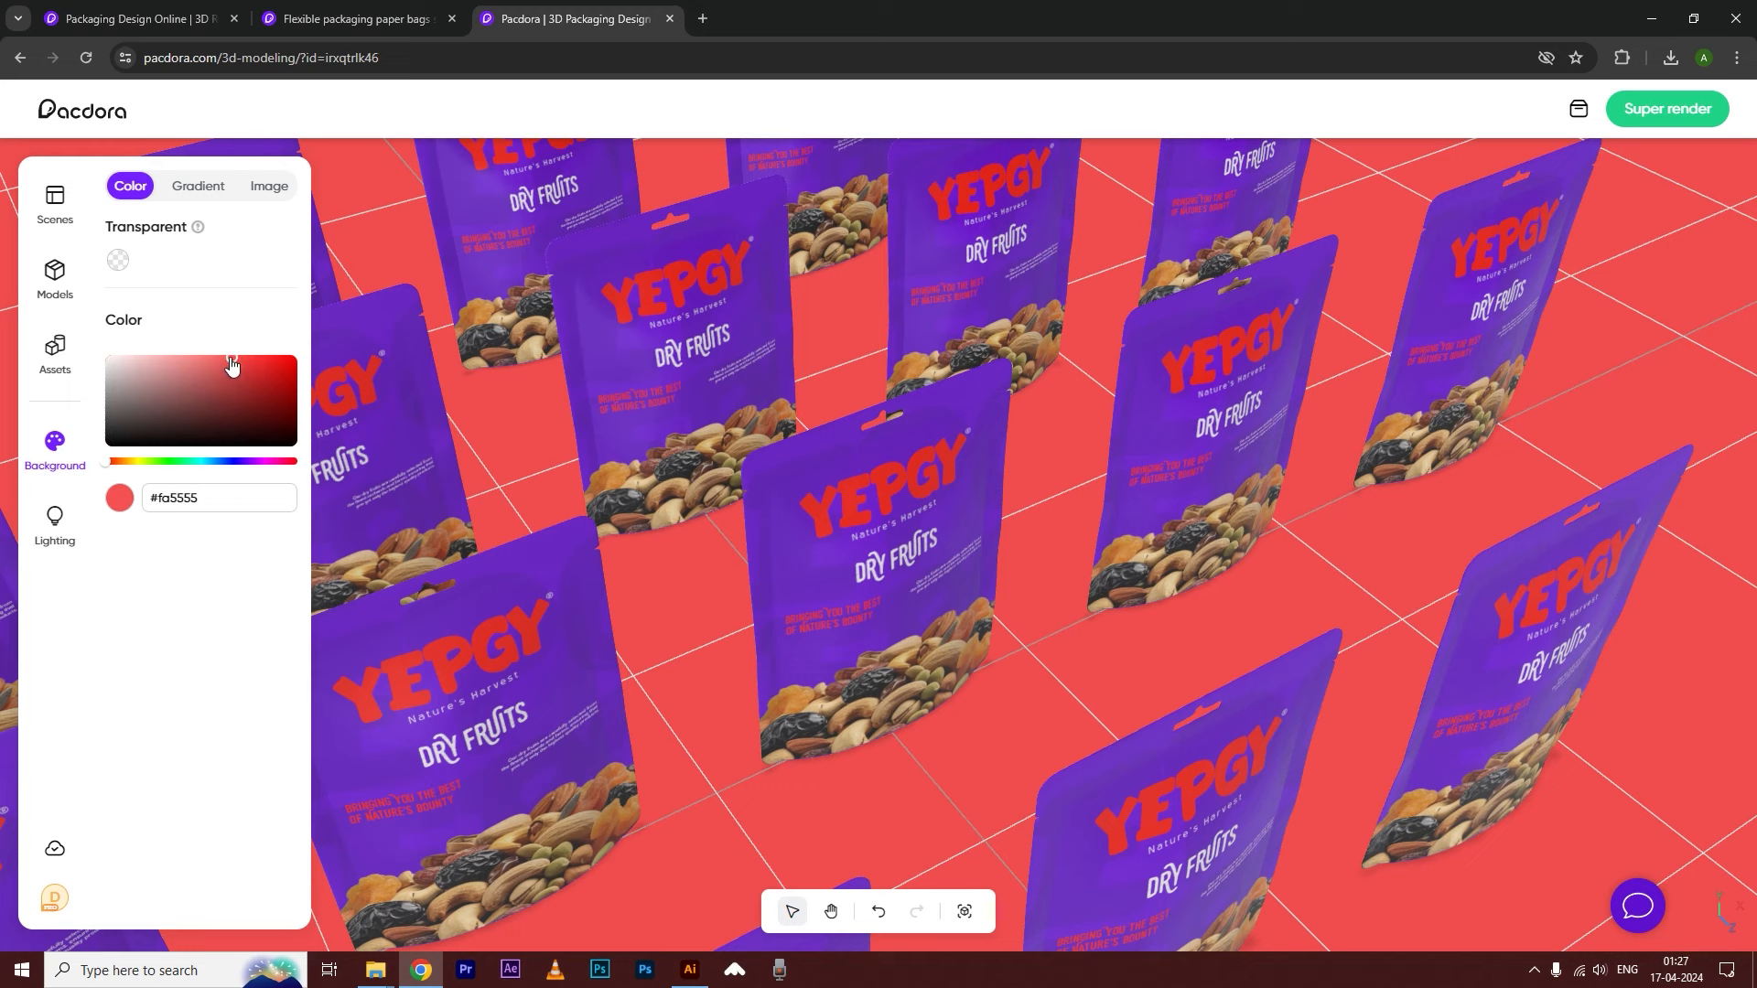
drag(221, 366, 220, 366)
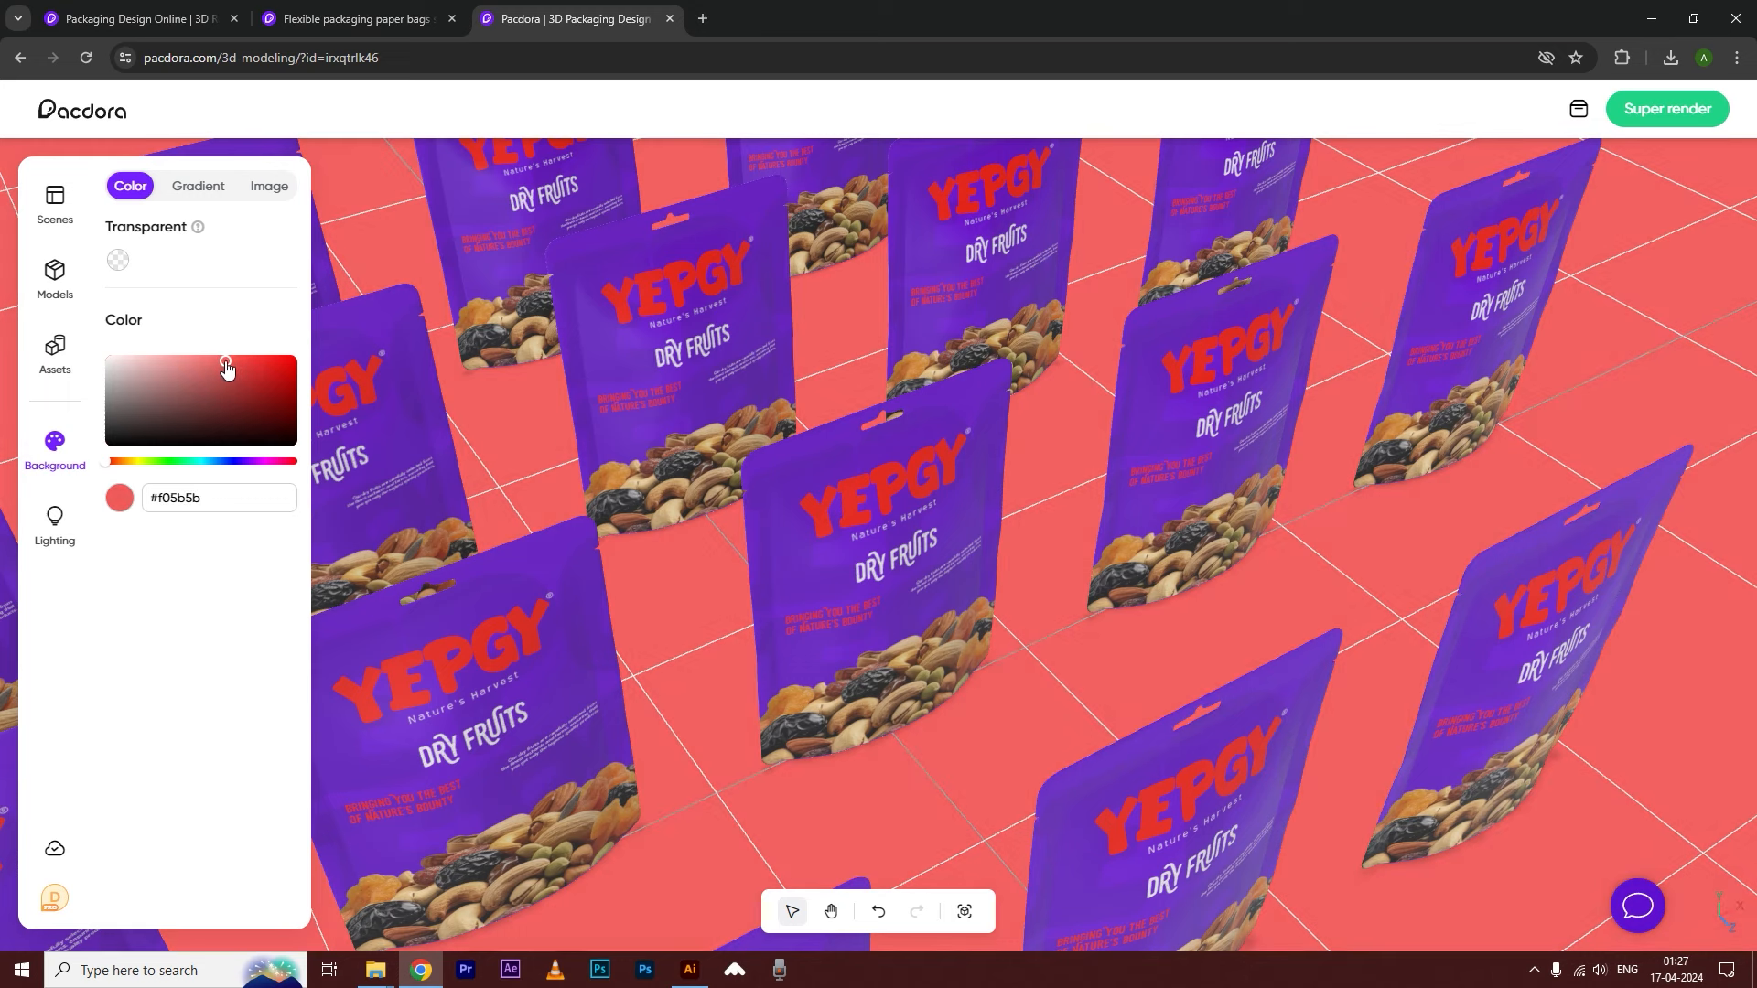
- Review the Basic lighting presets for the scene, from Daylight to Snow world
click(53, 517)
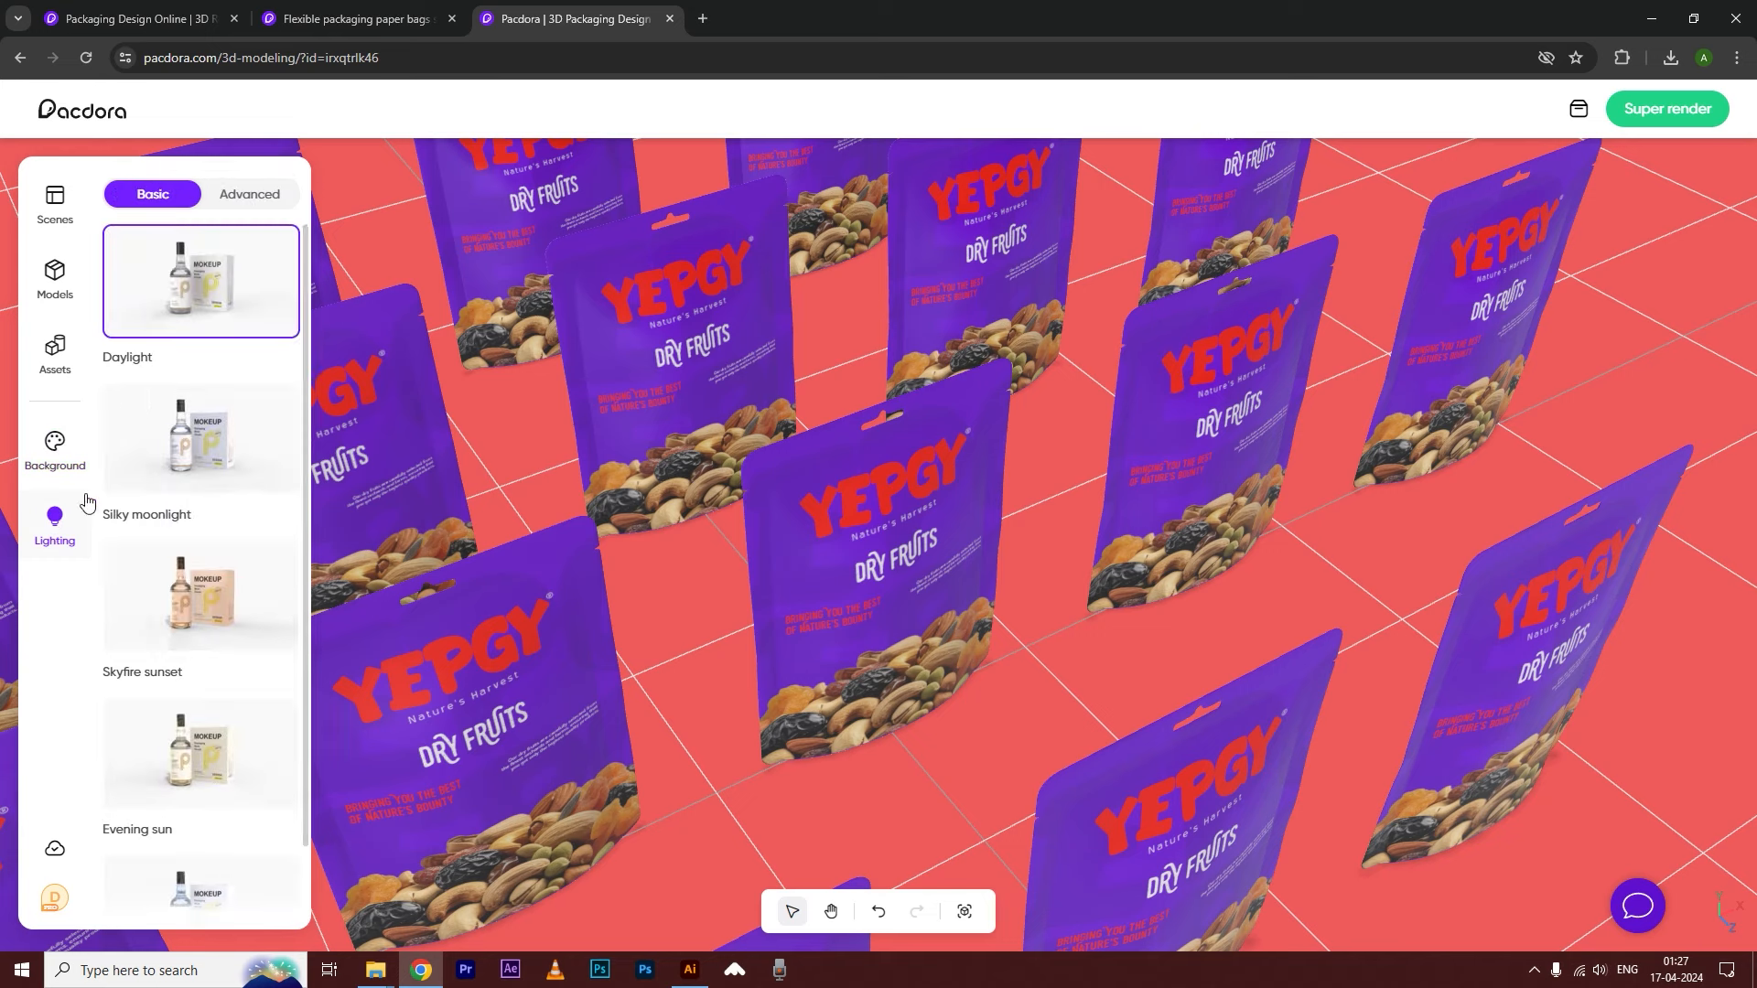
scroll(205, 335, down, 1)
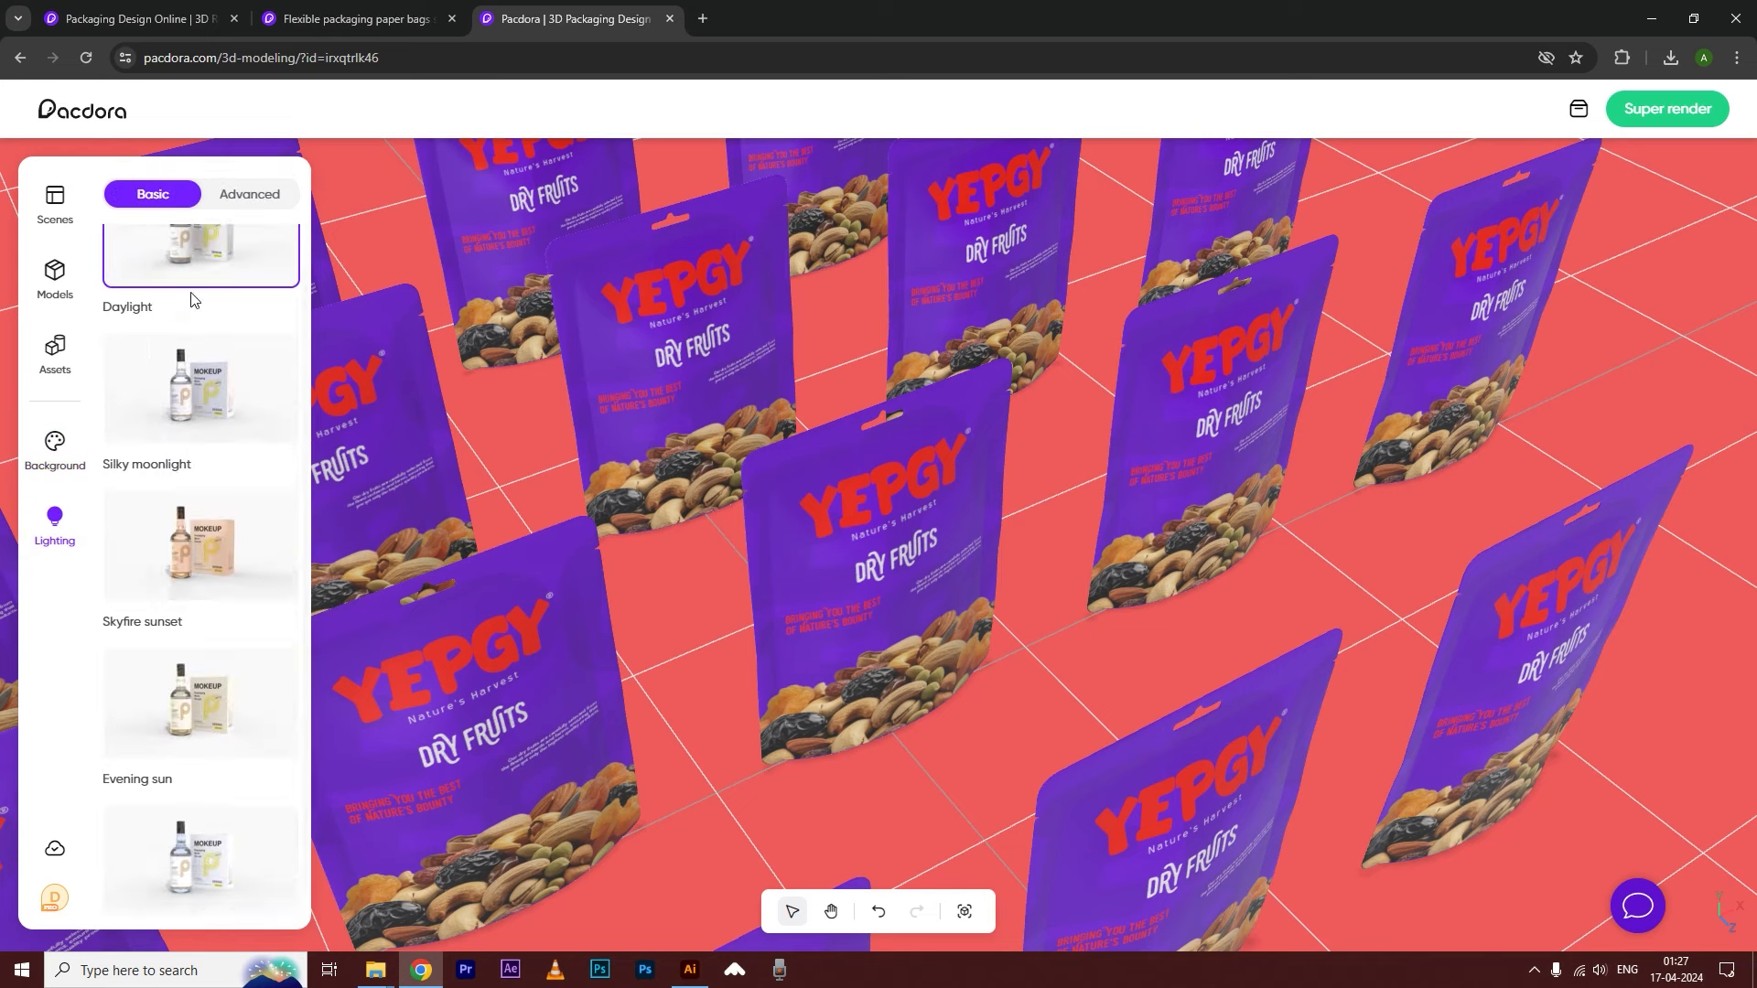
scroll(239, 510, up, 1)
scroll(239, 540, down, 1)
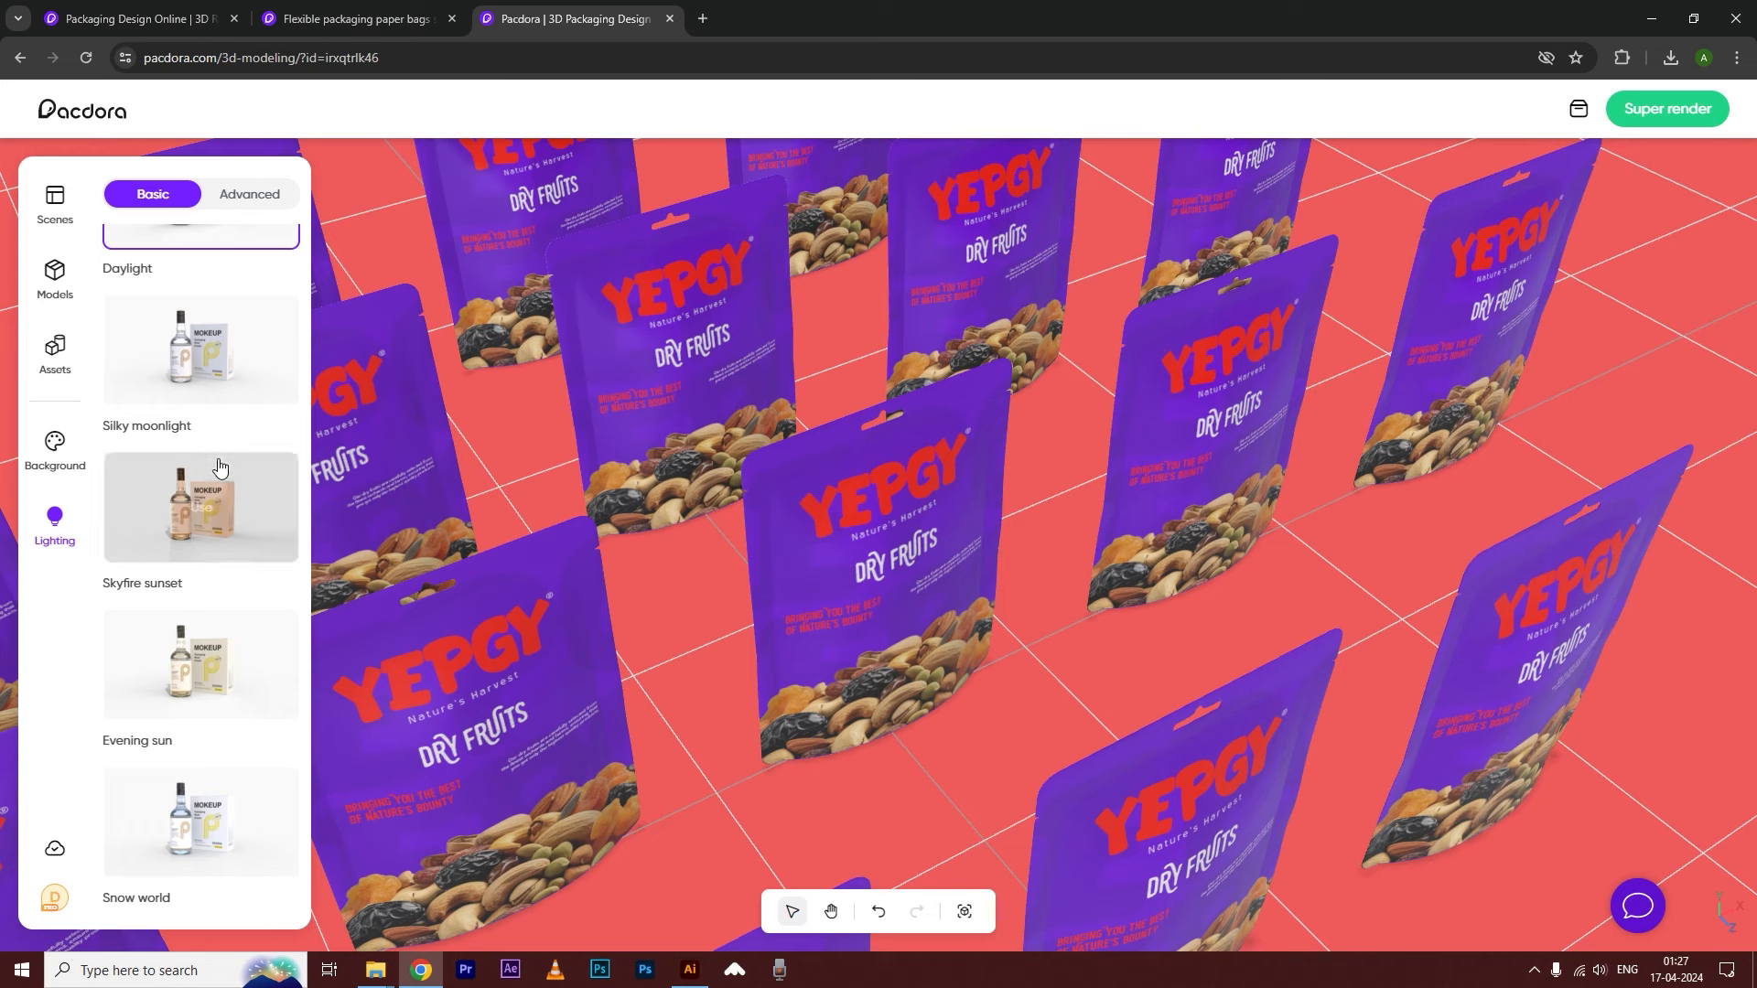
scroll(153, 666, up, 1)
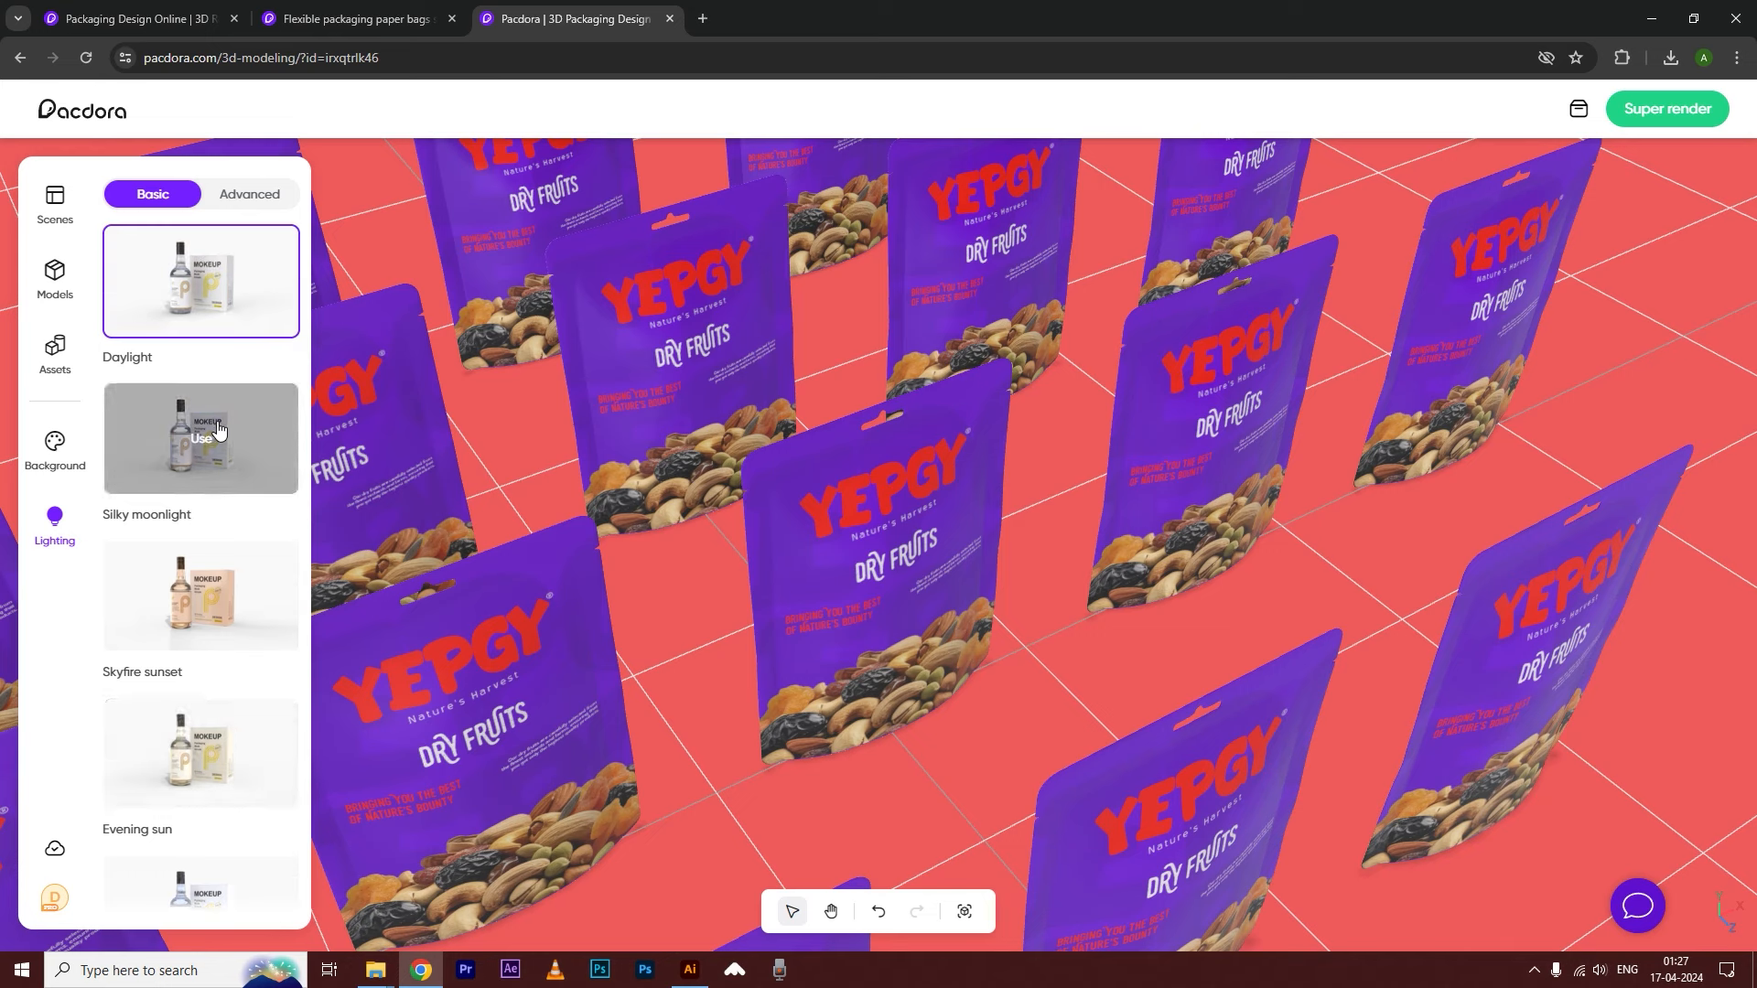
scroll(211, 760, down, 1)
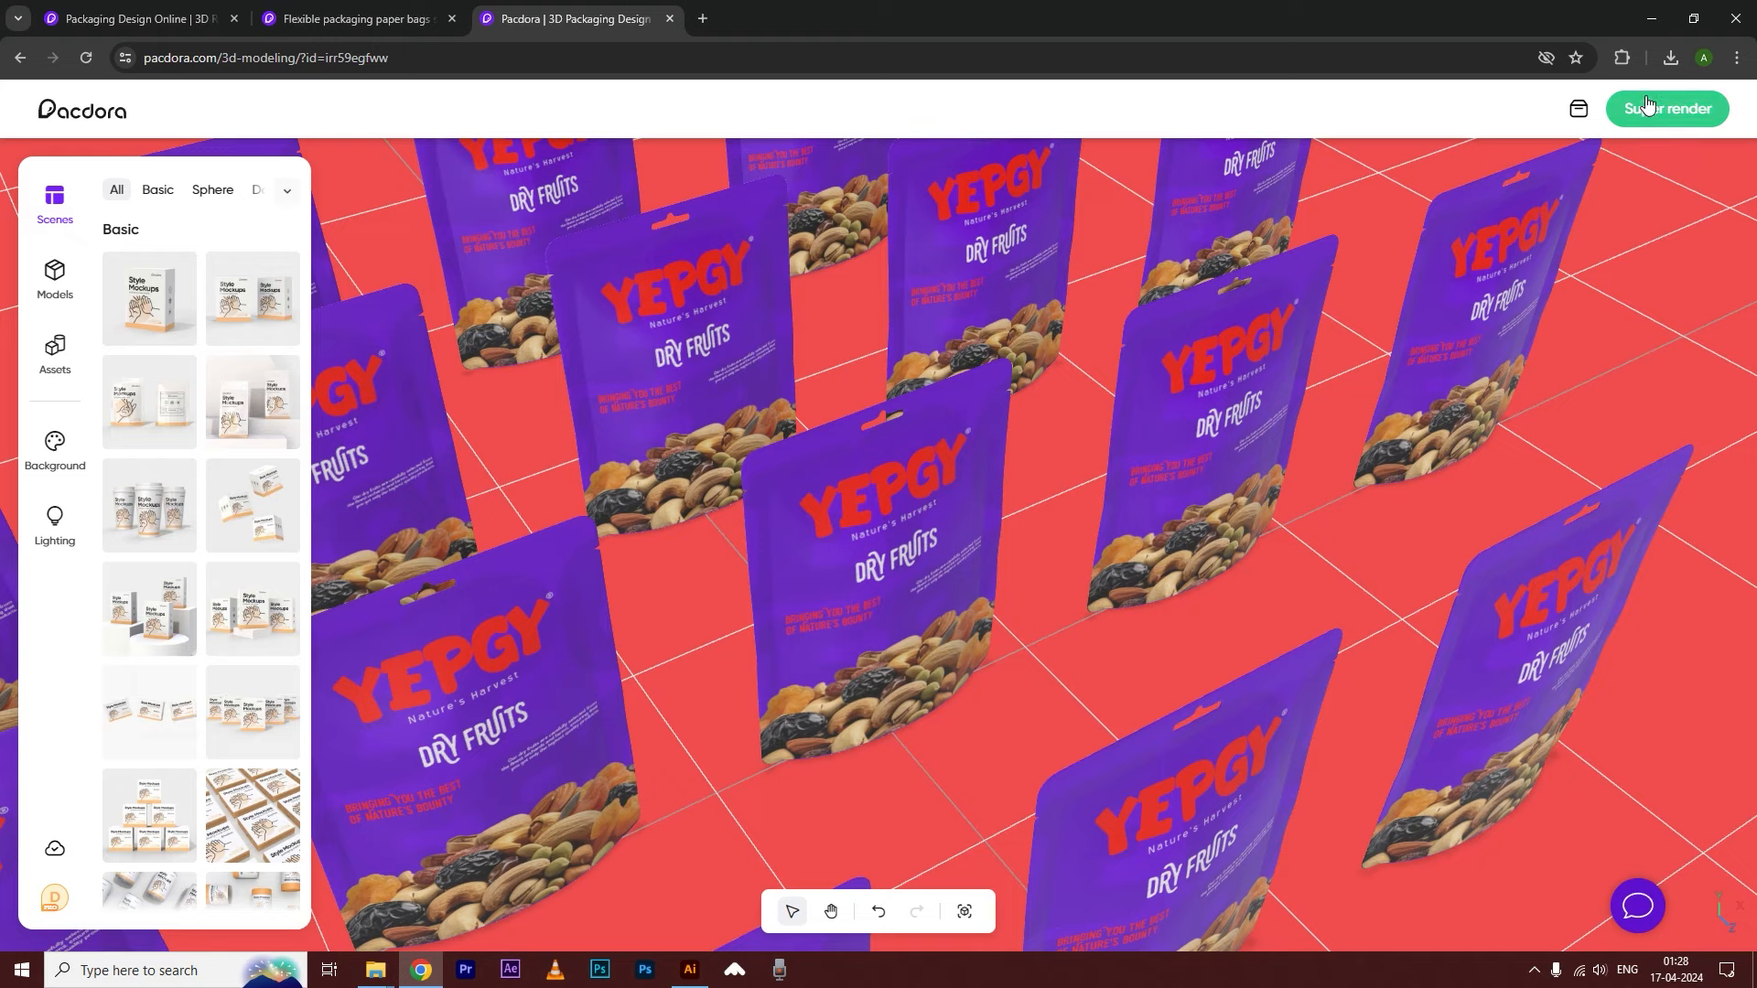
- Render the pouch scene as a 4K PNG at fast speed with a 4:3 ratio and download it
click(1646, 103)
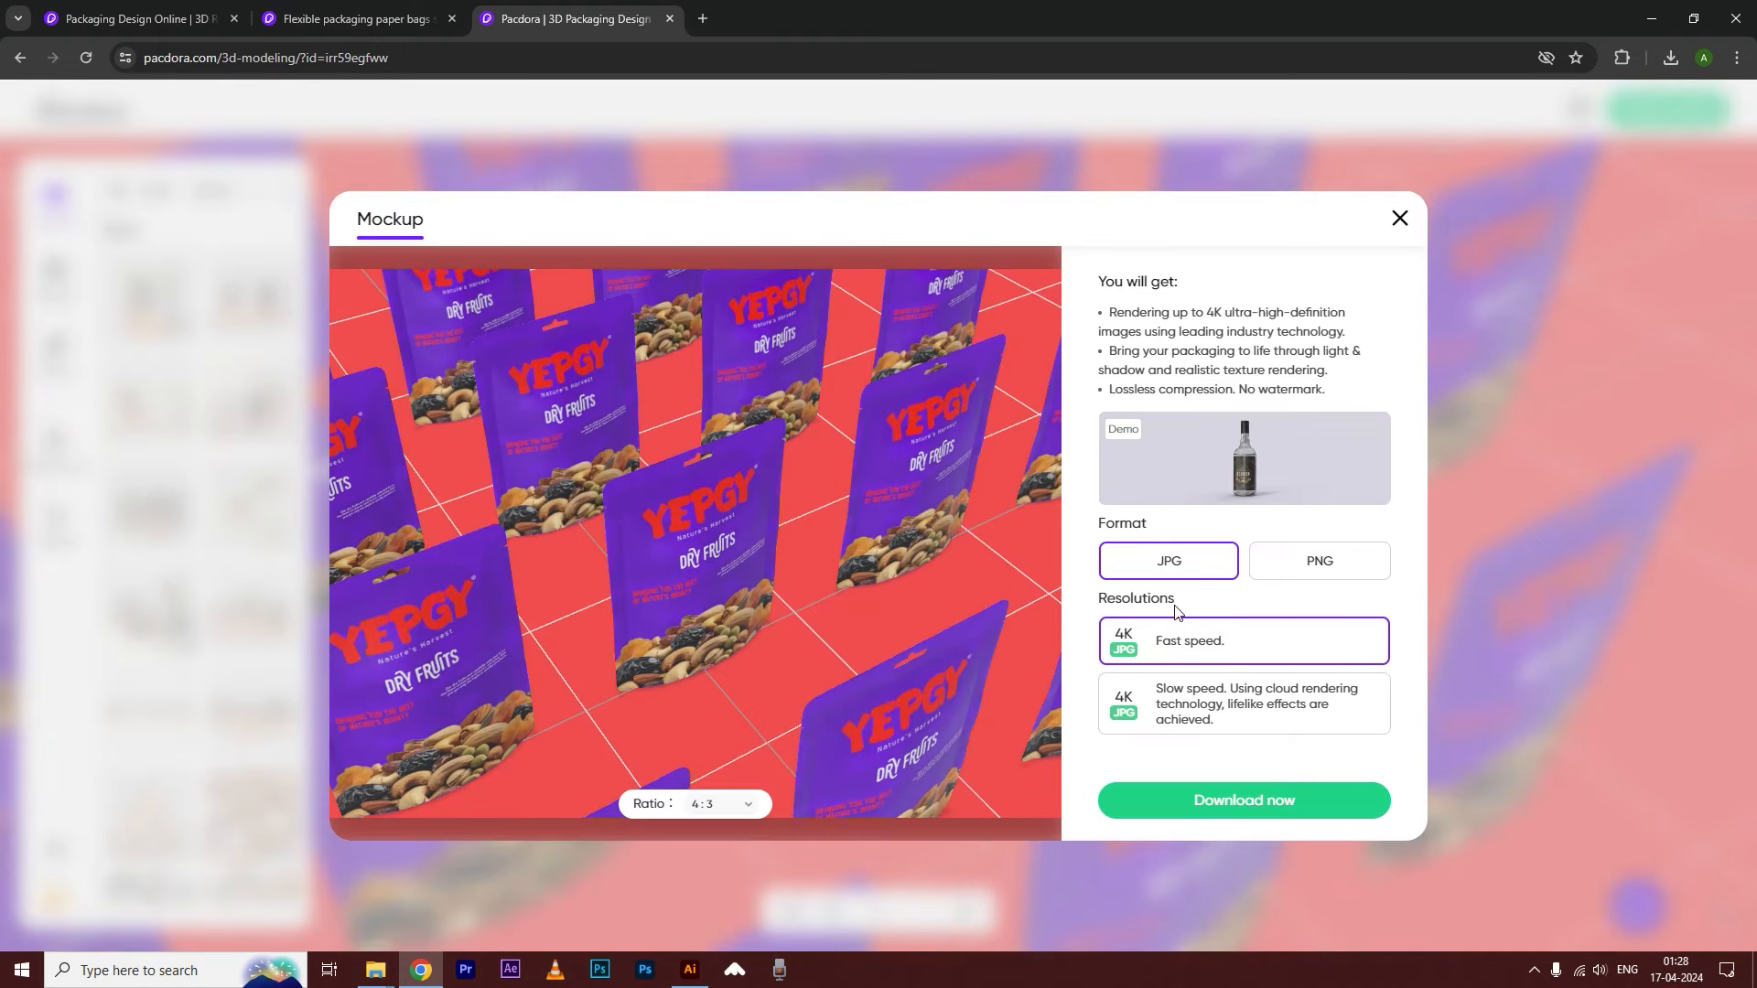
click(1342, 569)
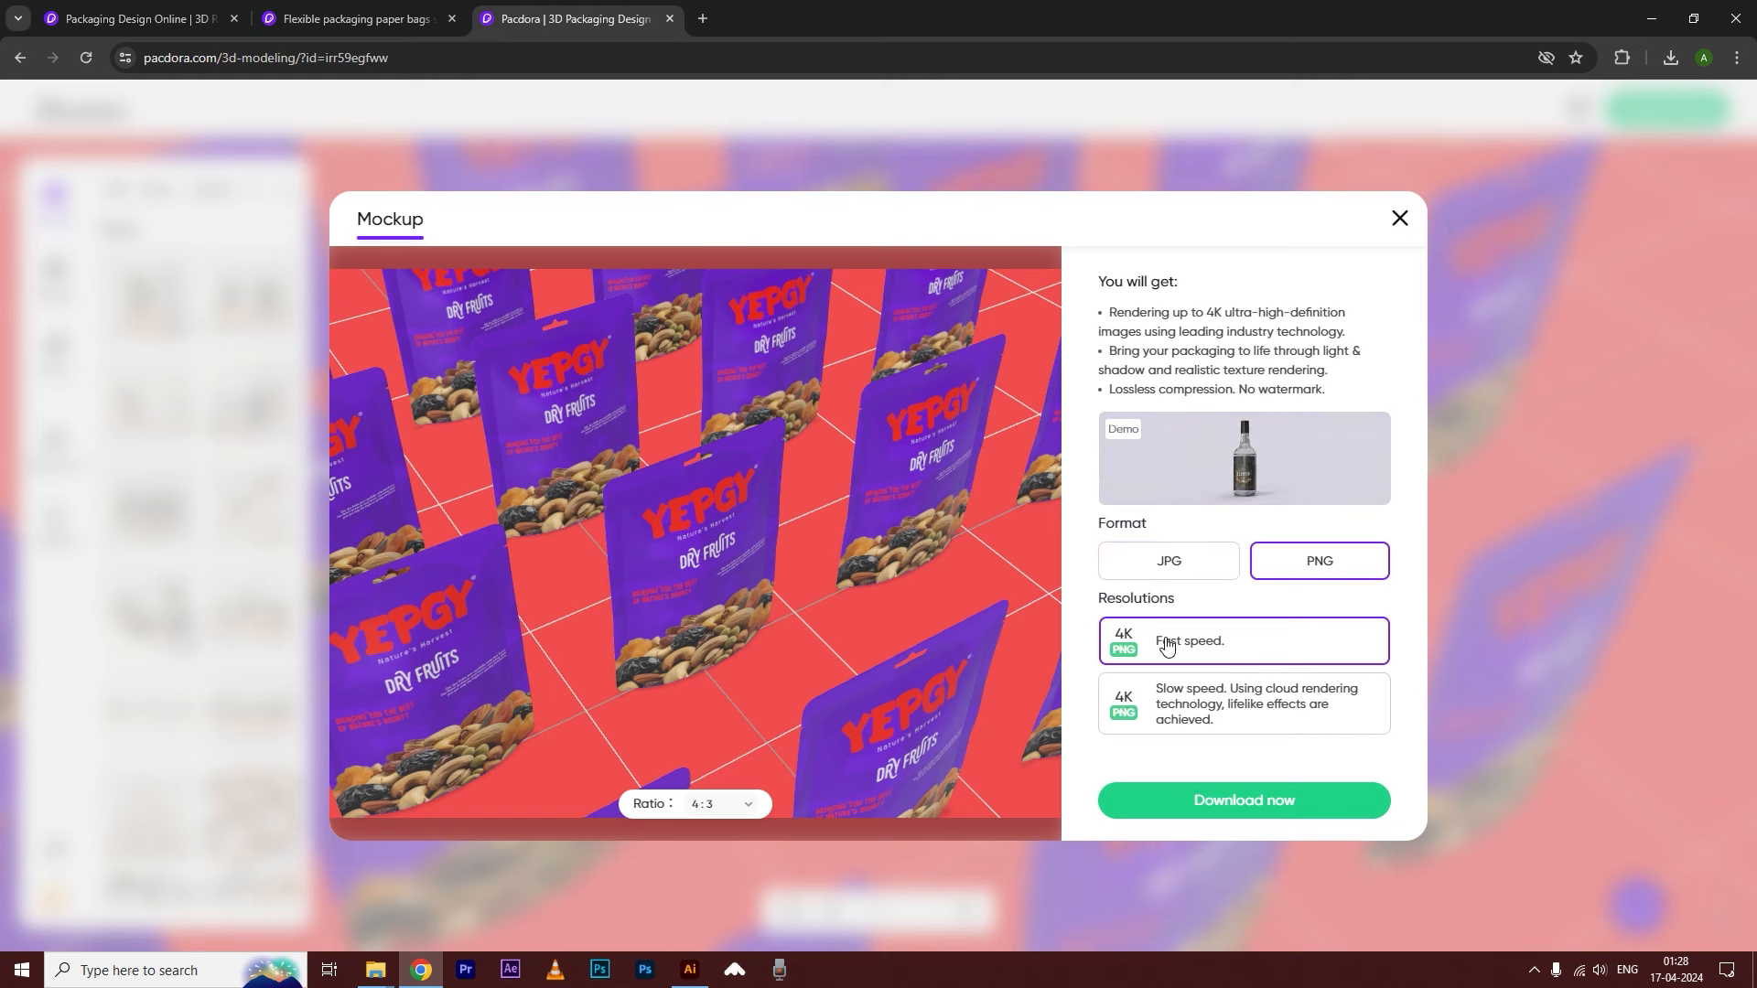
click(1210, 646)
click(1186, 812)
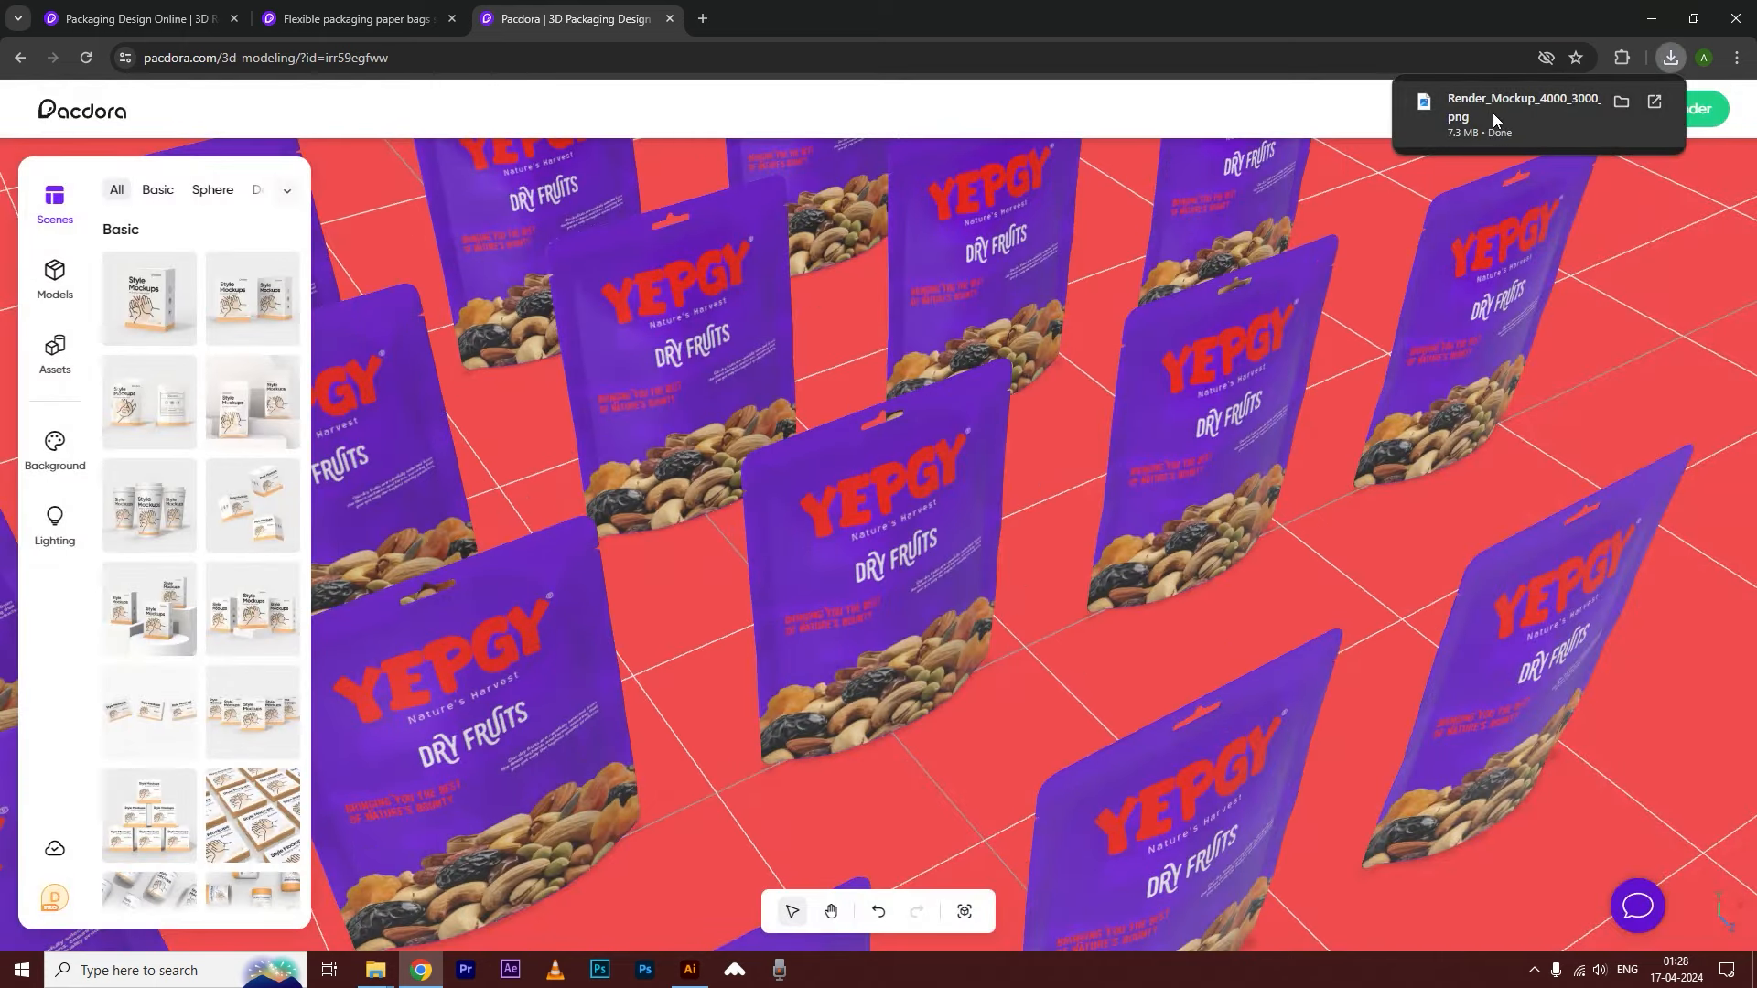
- Open the downloaded PNG render, examine it at full window size and close it
click(1491, 112)
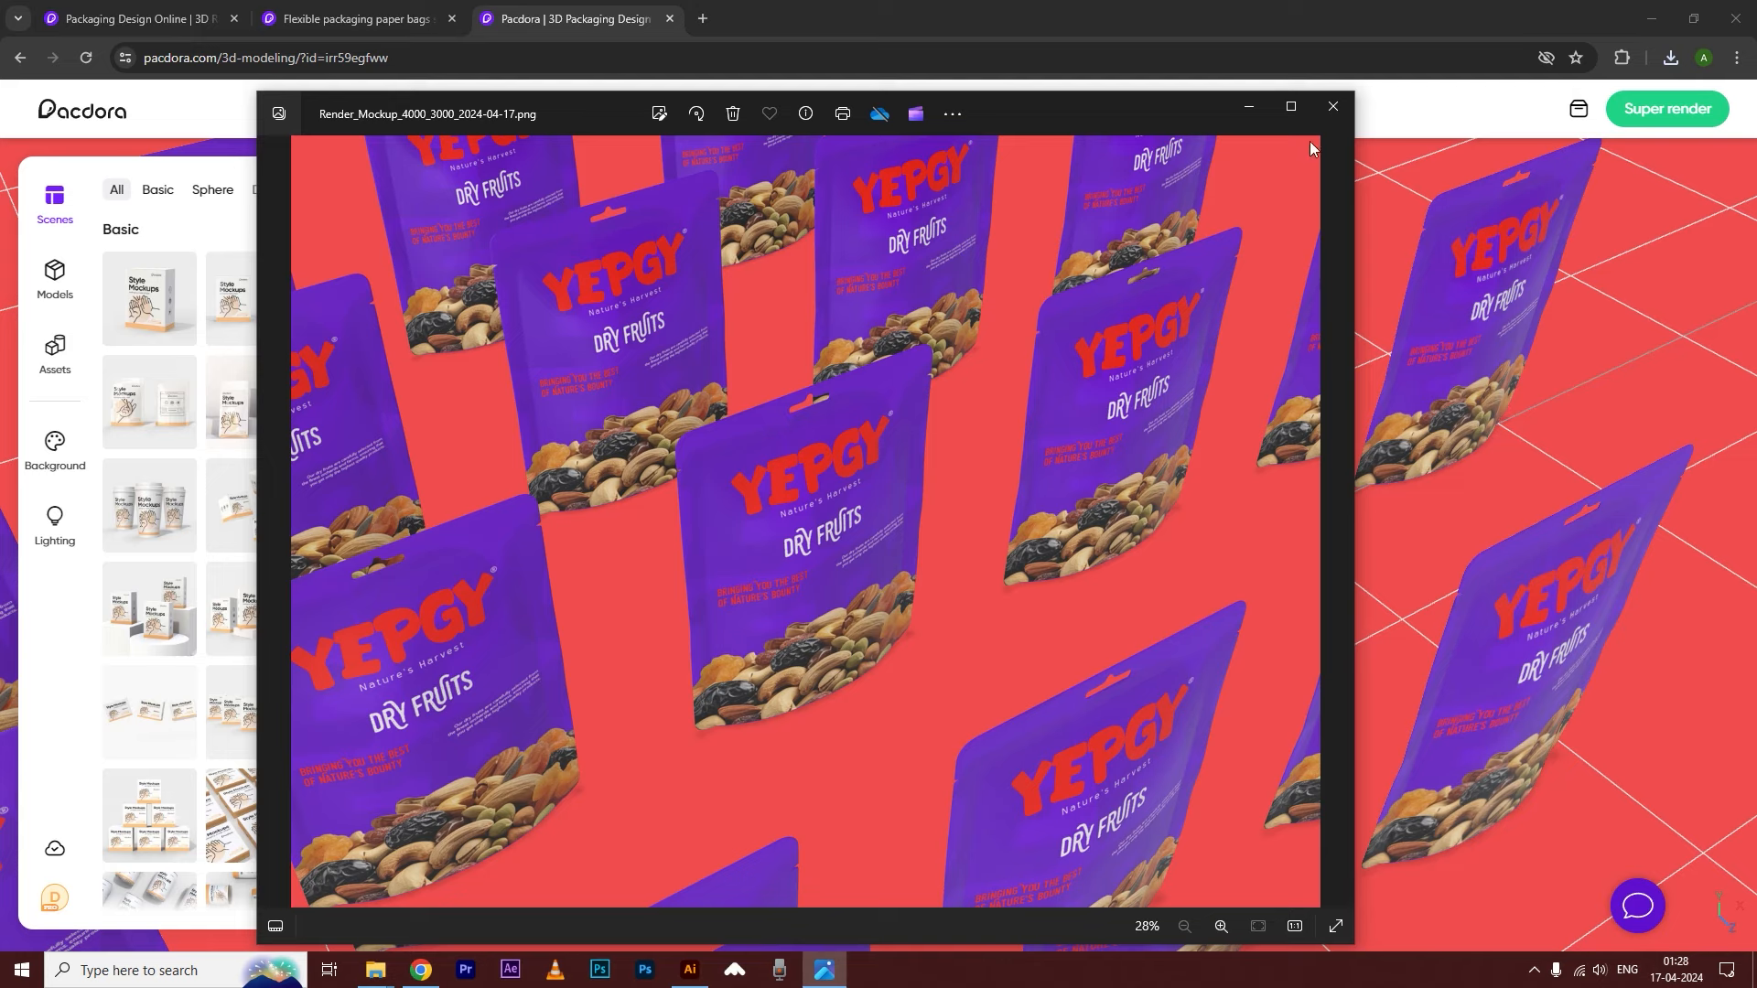
click(1291, 106)
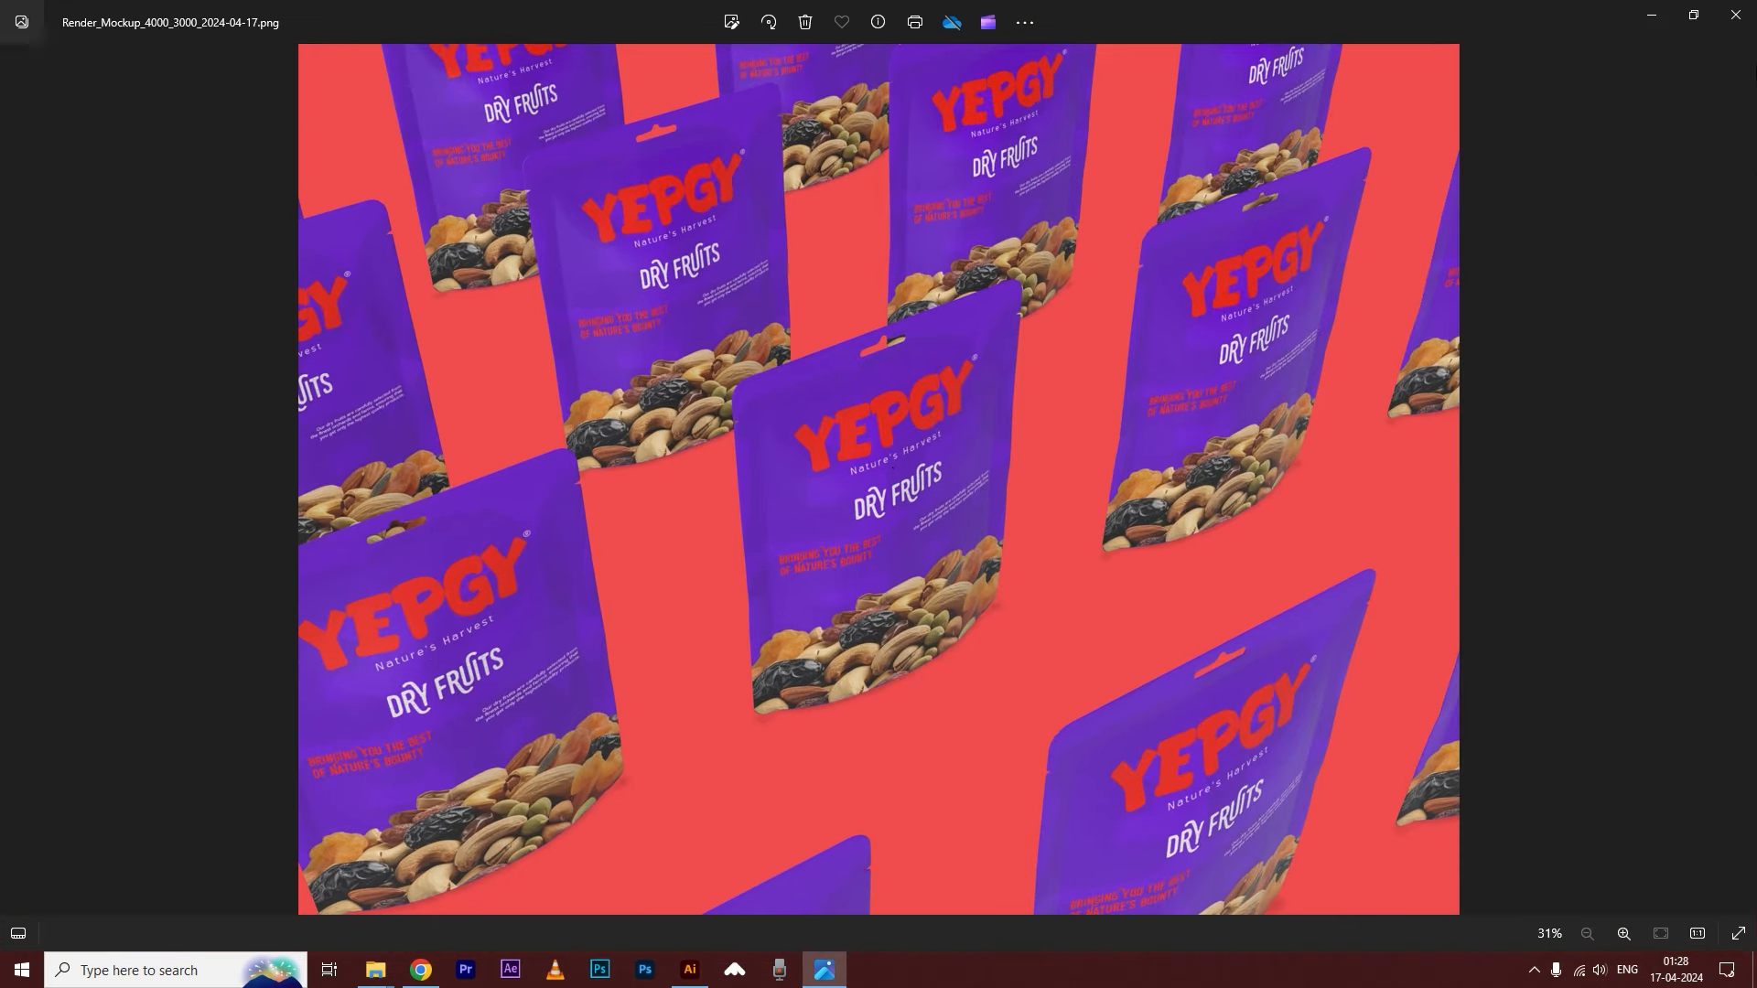
click(1742, 17)
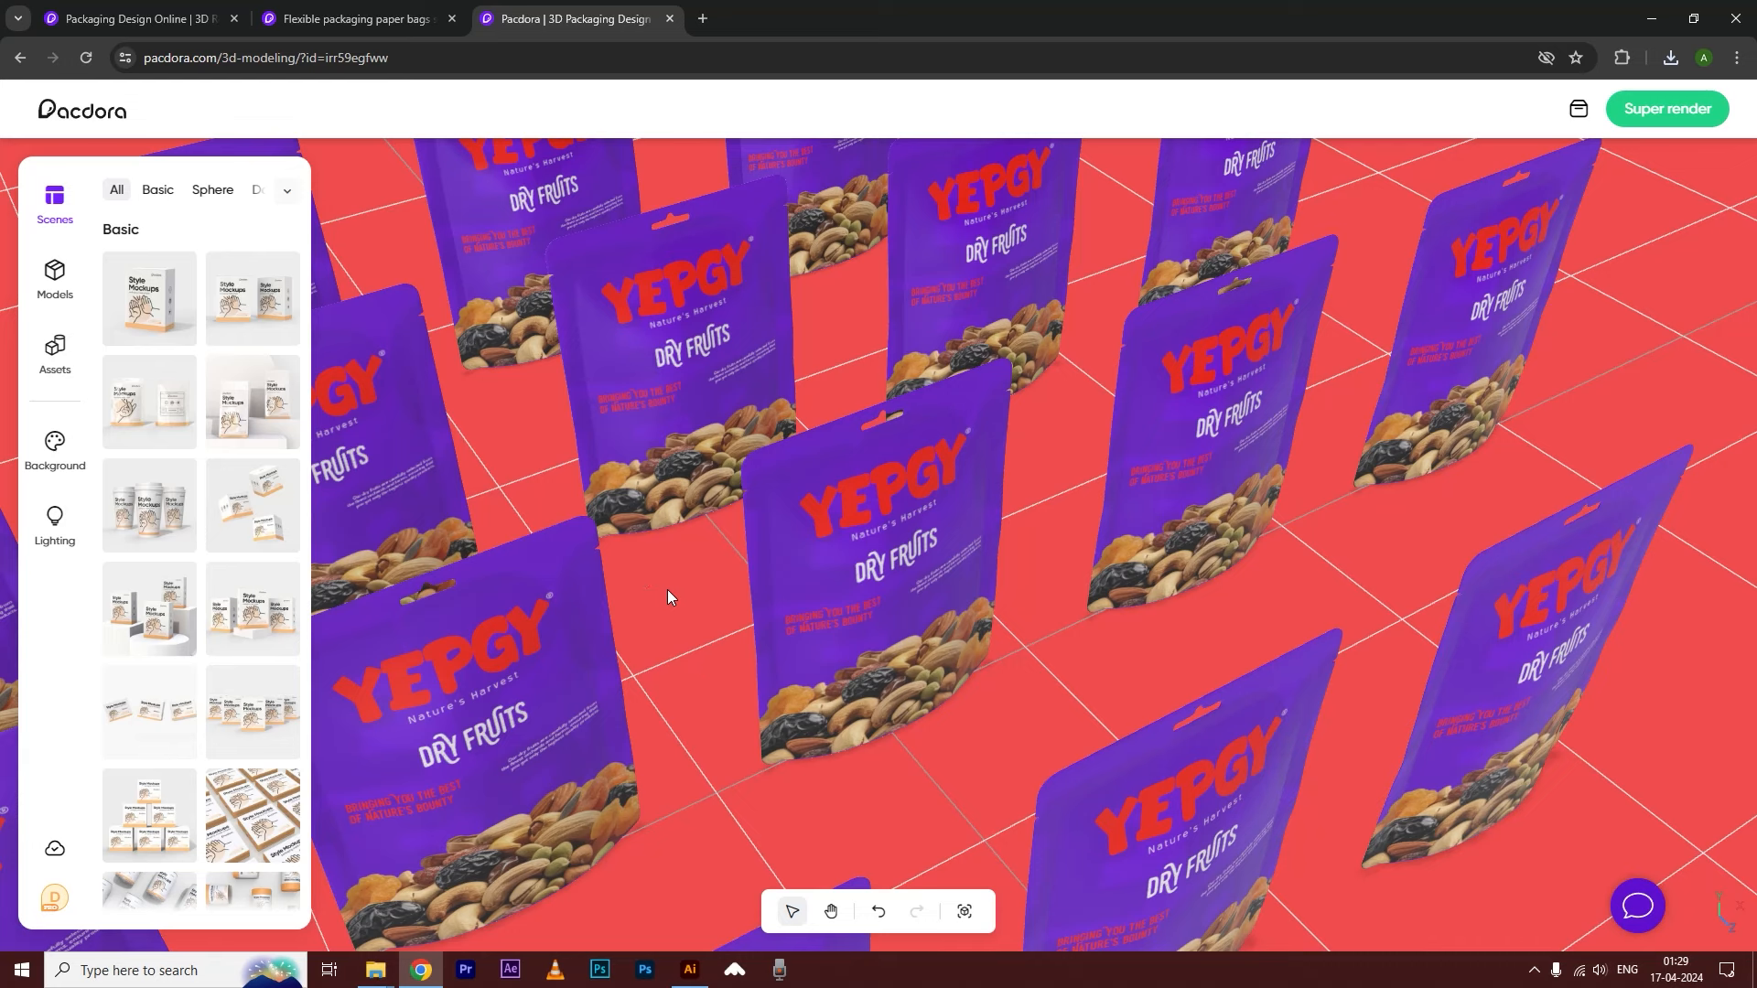
- Close the 3D scene and preview the 3-second Entrance video animation for the stand-up pouch mockup
click(671, 19)
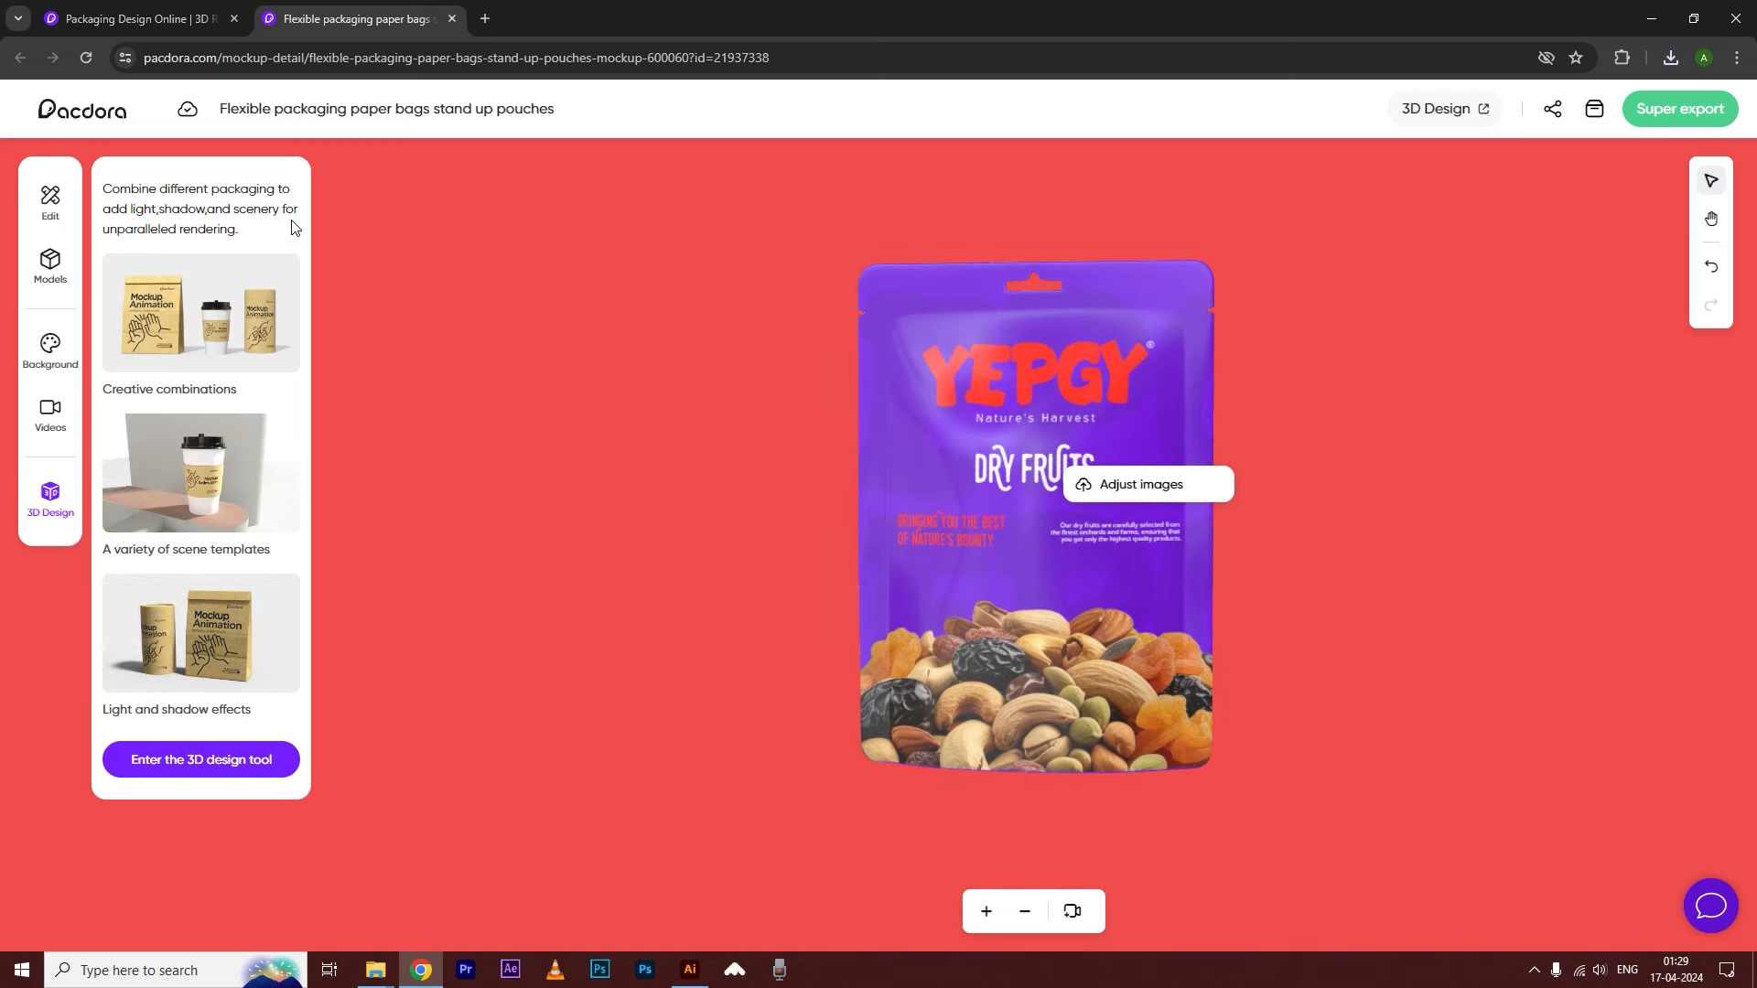
click(50, 411)
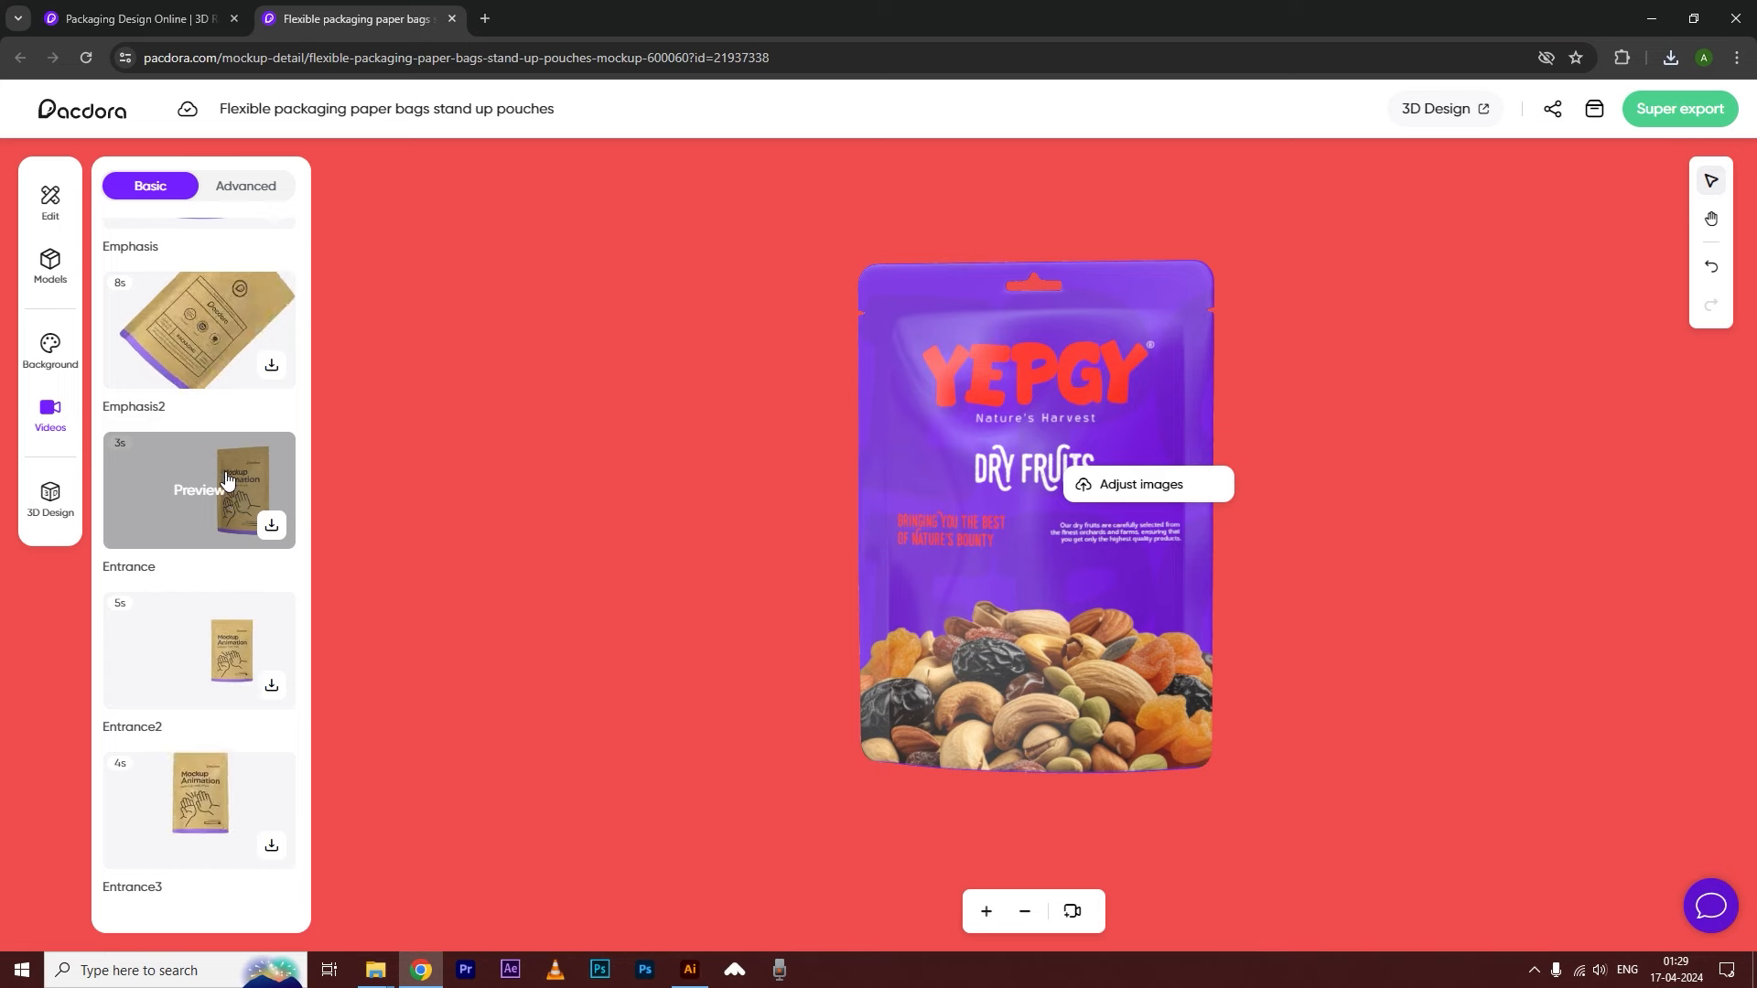
click(234, 500)
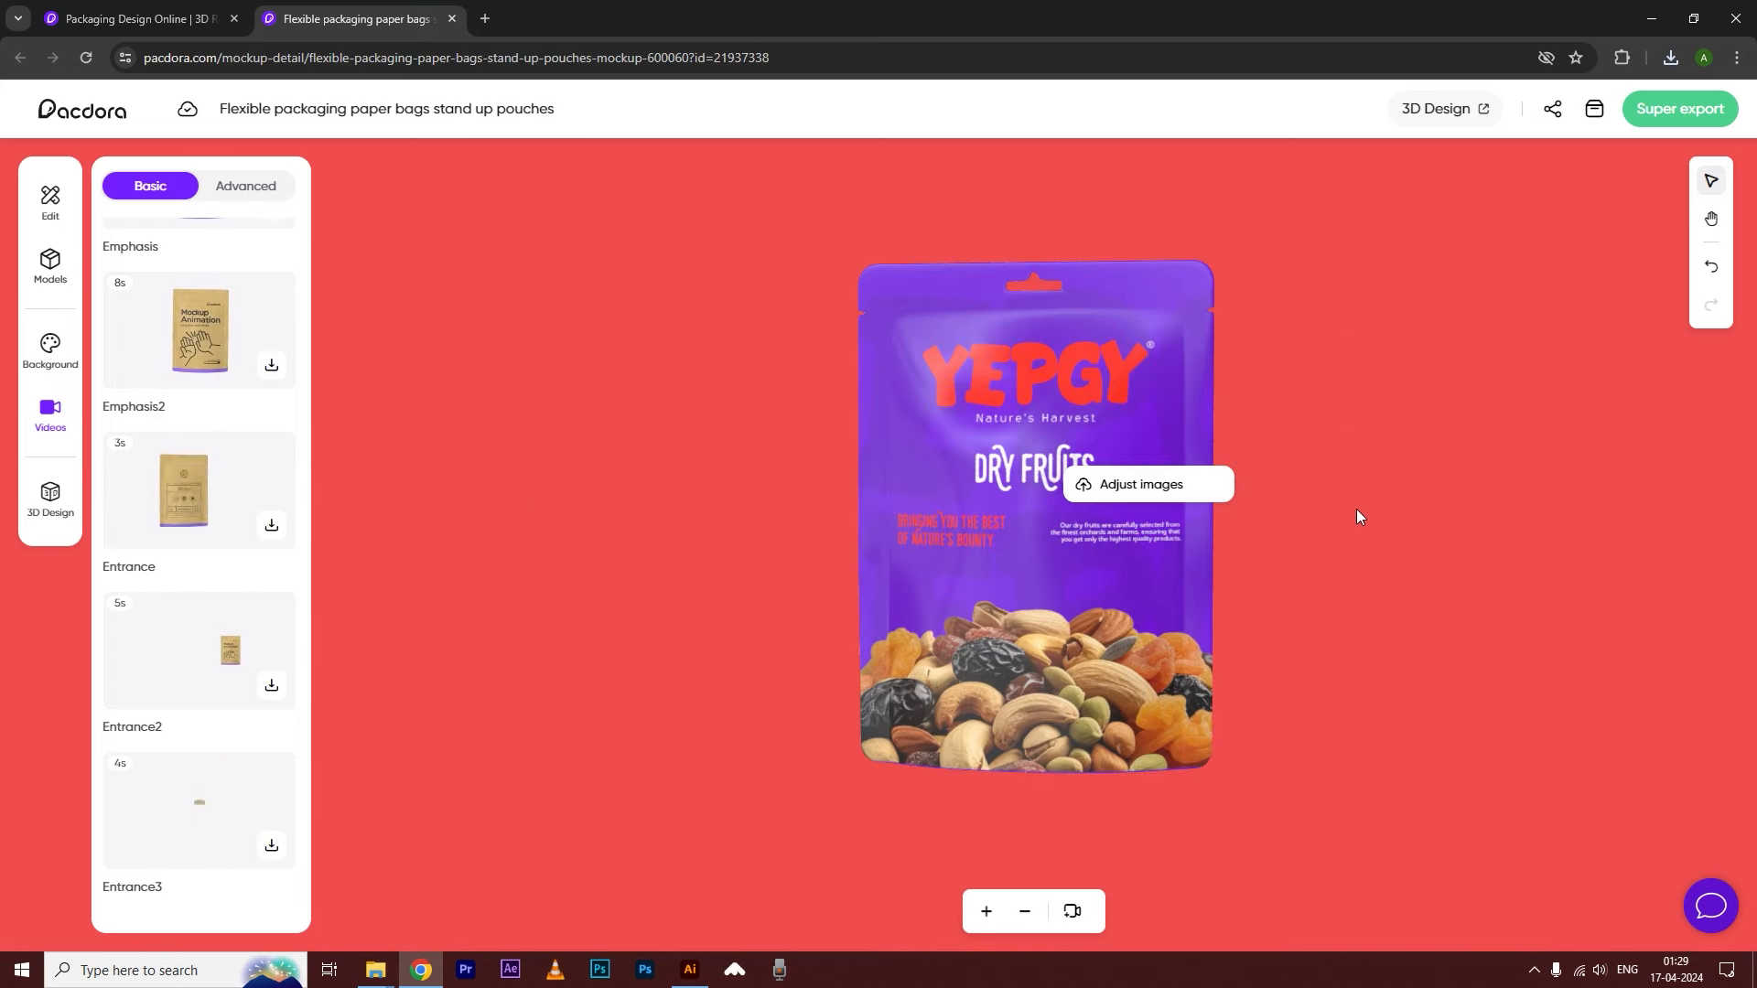
click(986, 911)
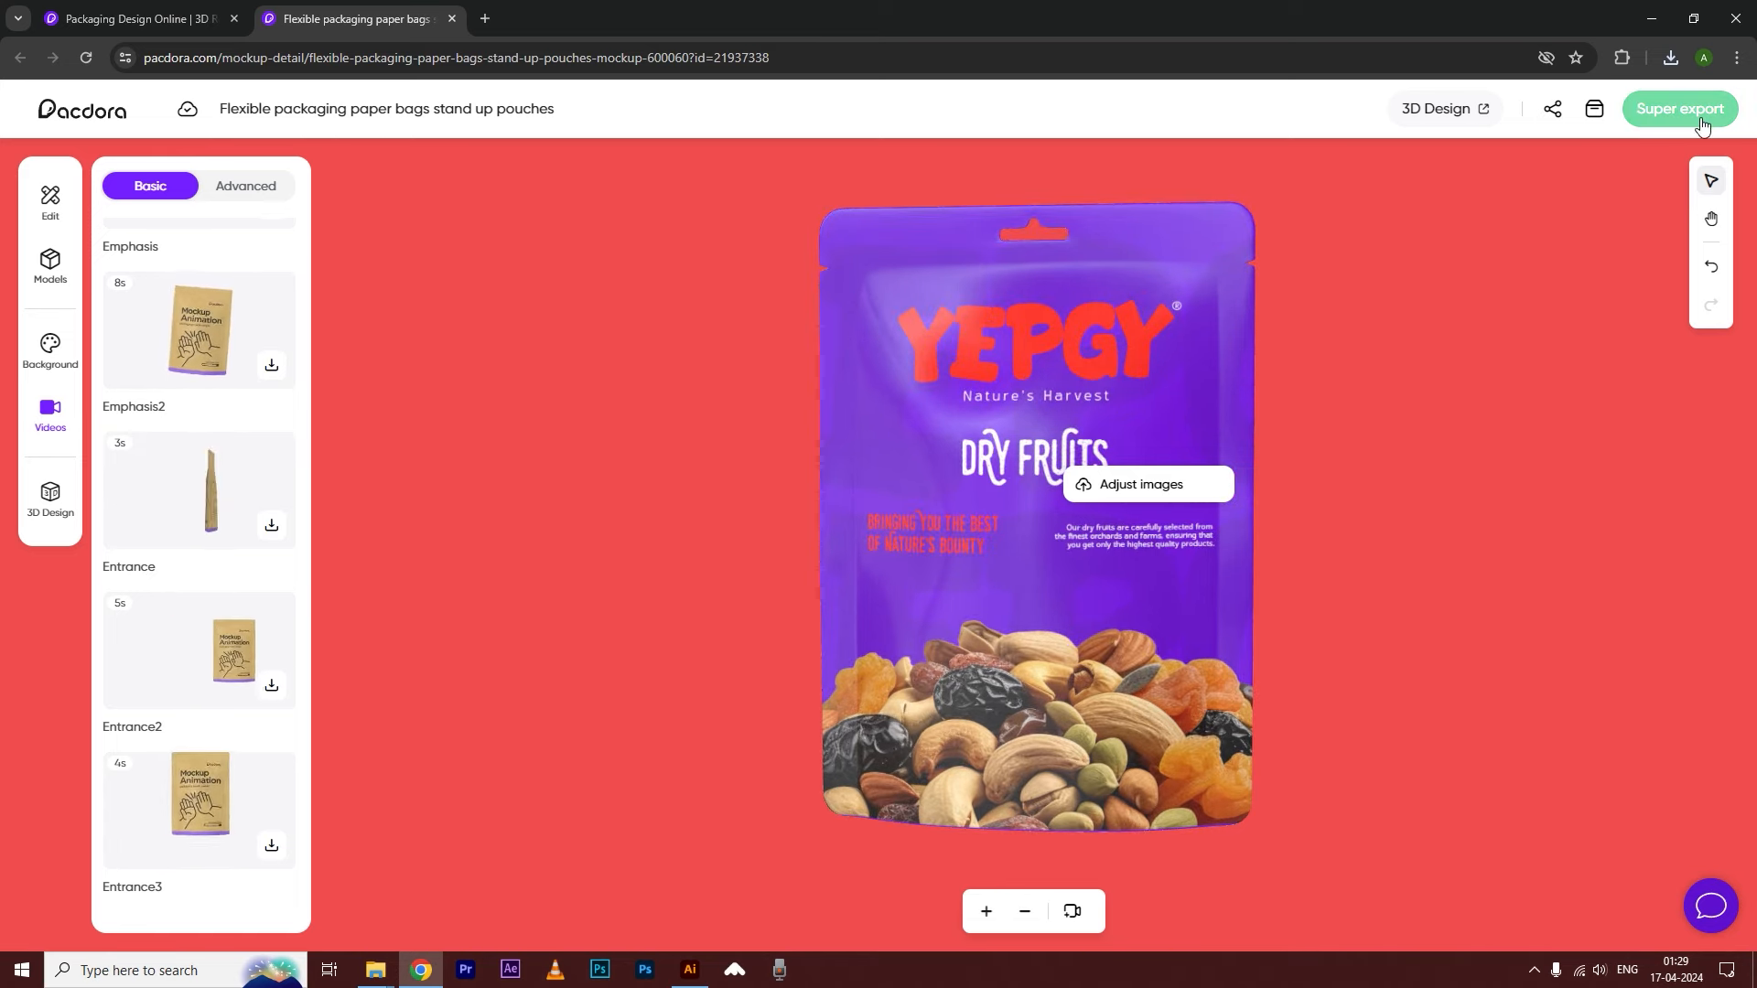
- Review the mockup and dieline export options and export a 4:3 pouch video in the 3-second style that starts with a small pouch
click(1667, 114)
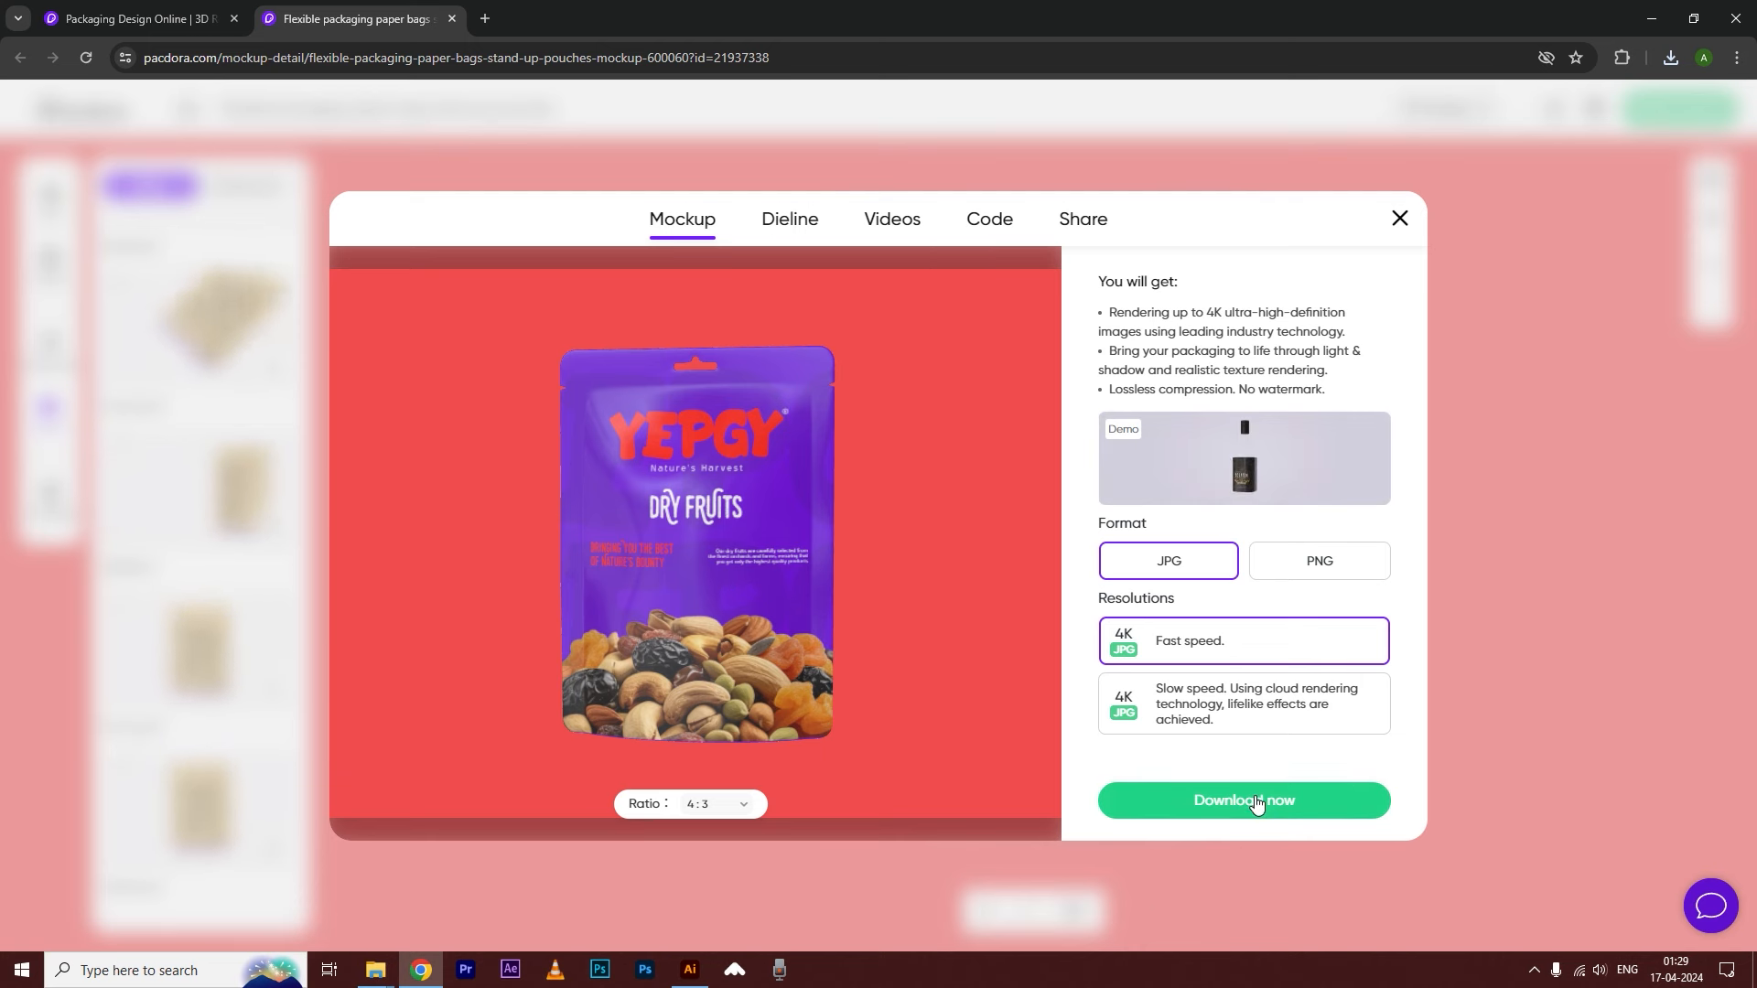
click(783, 225)
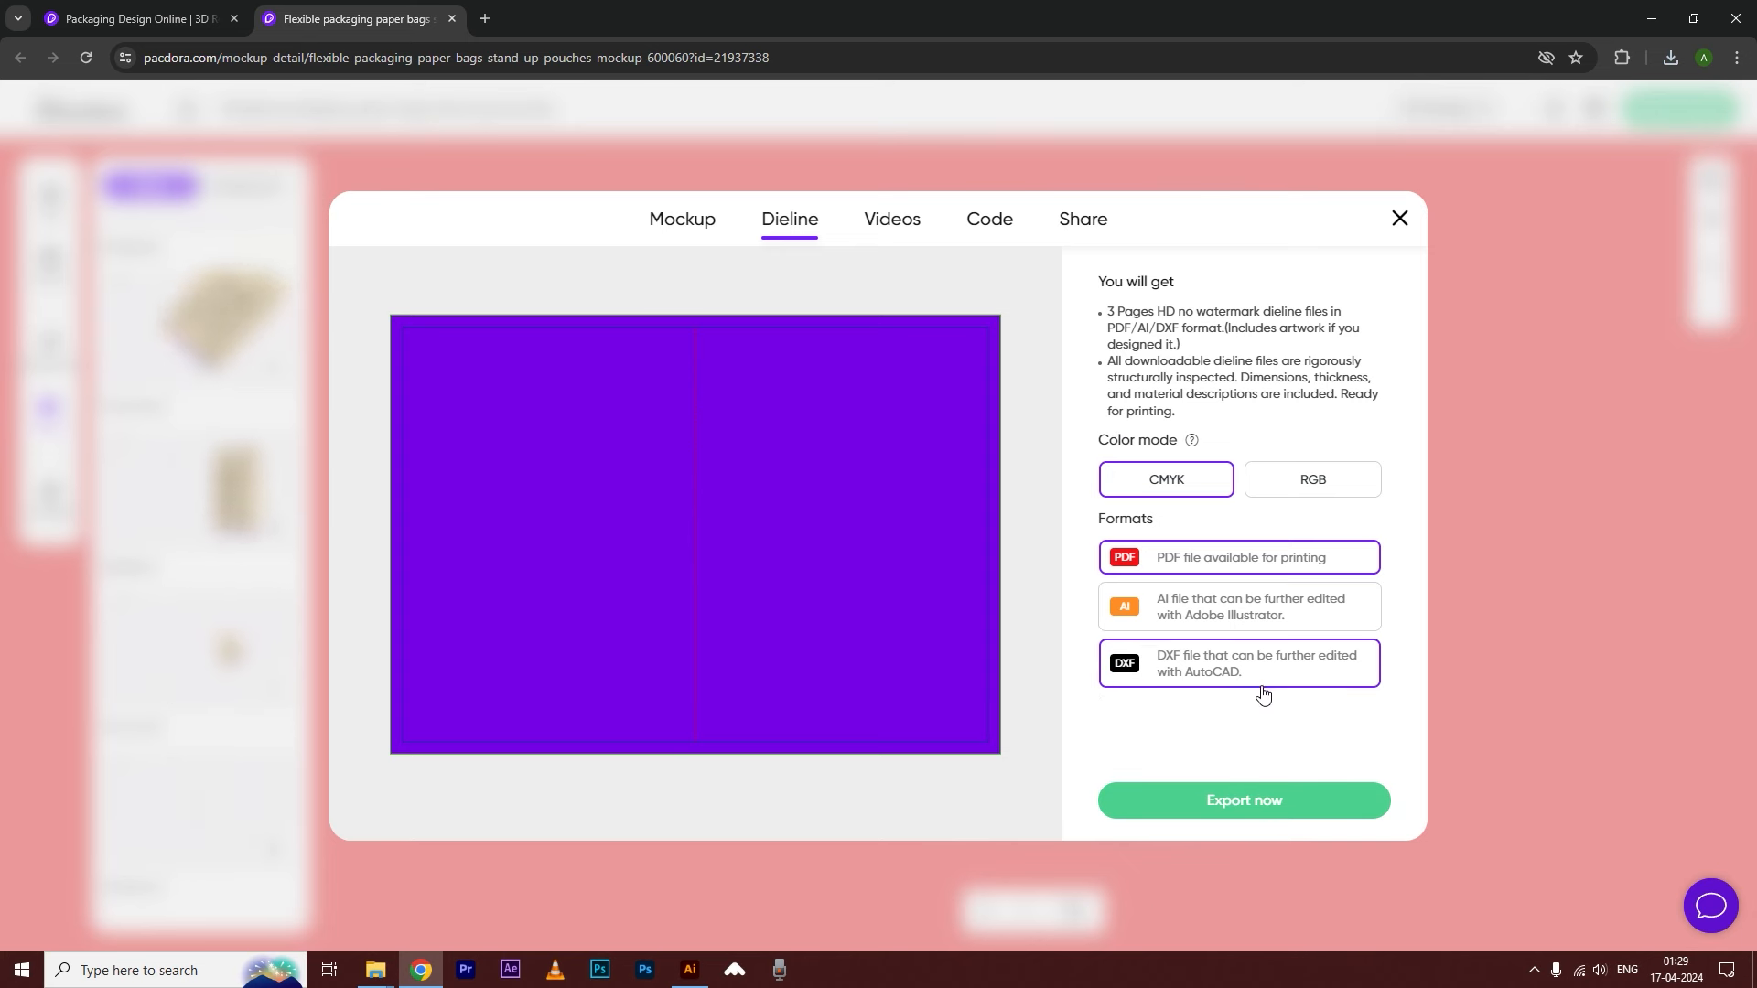
click(901, 226)
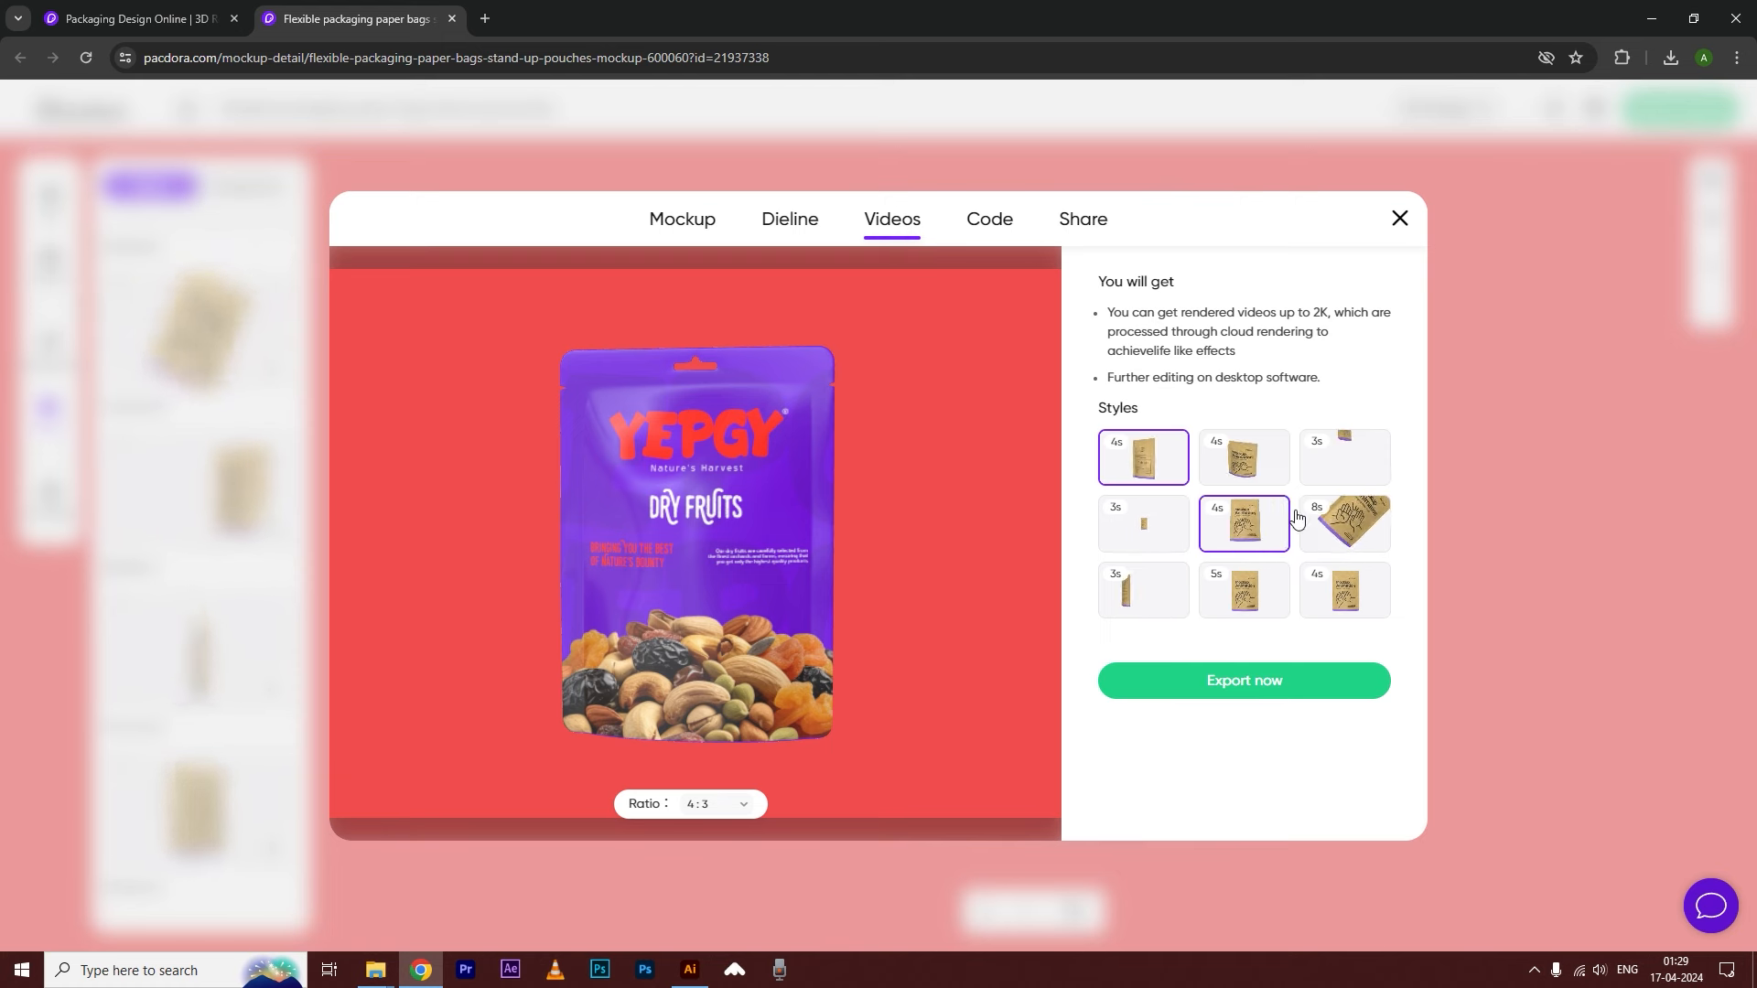
click(1139, 528)
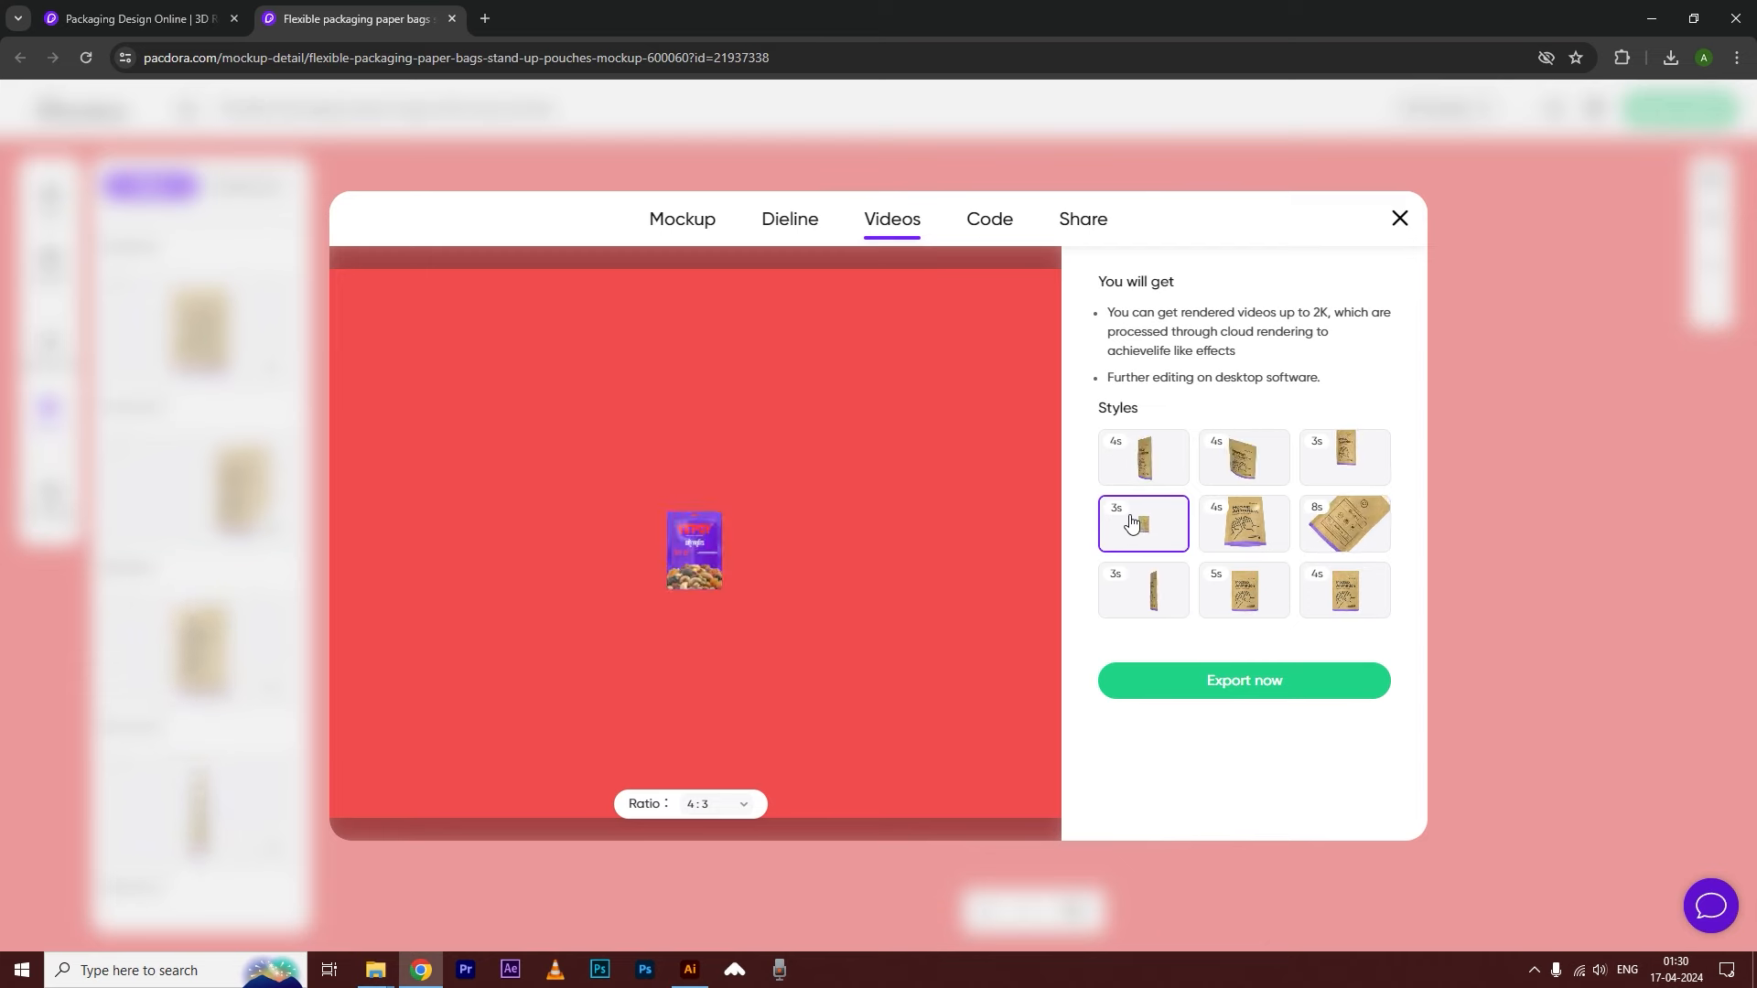
click(1219, 682)
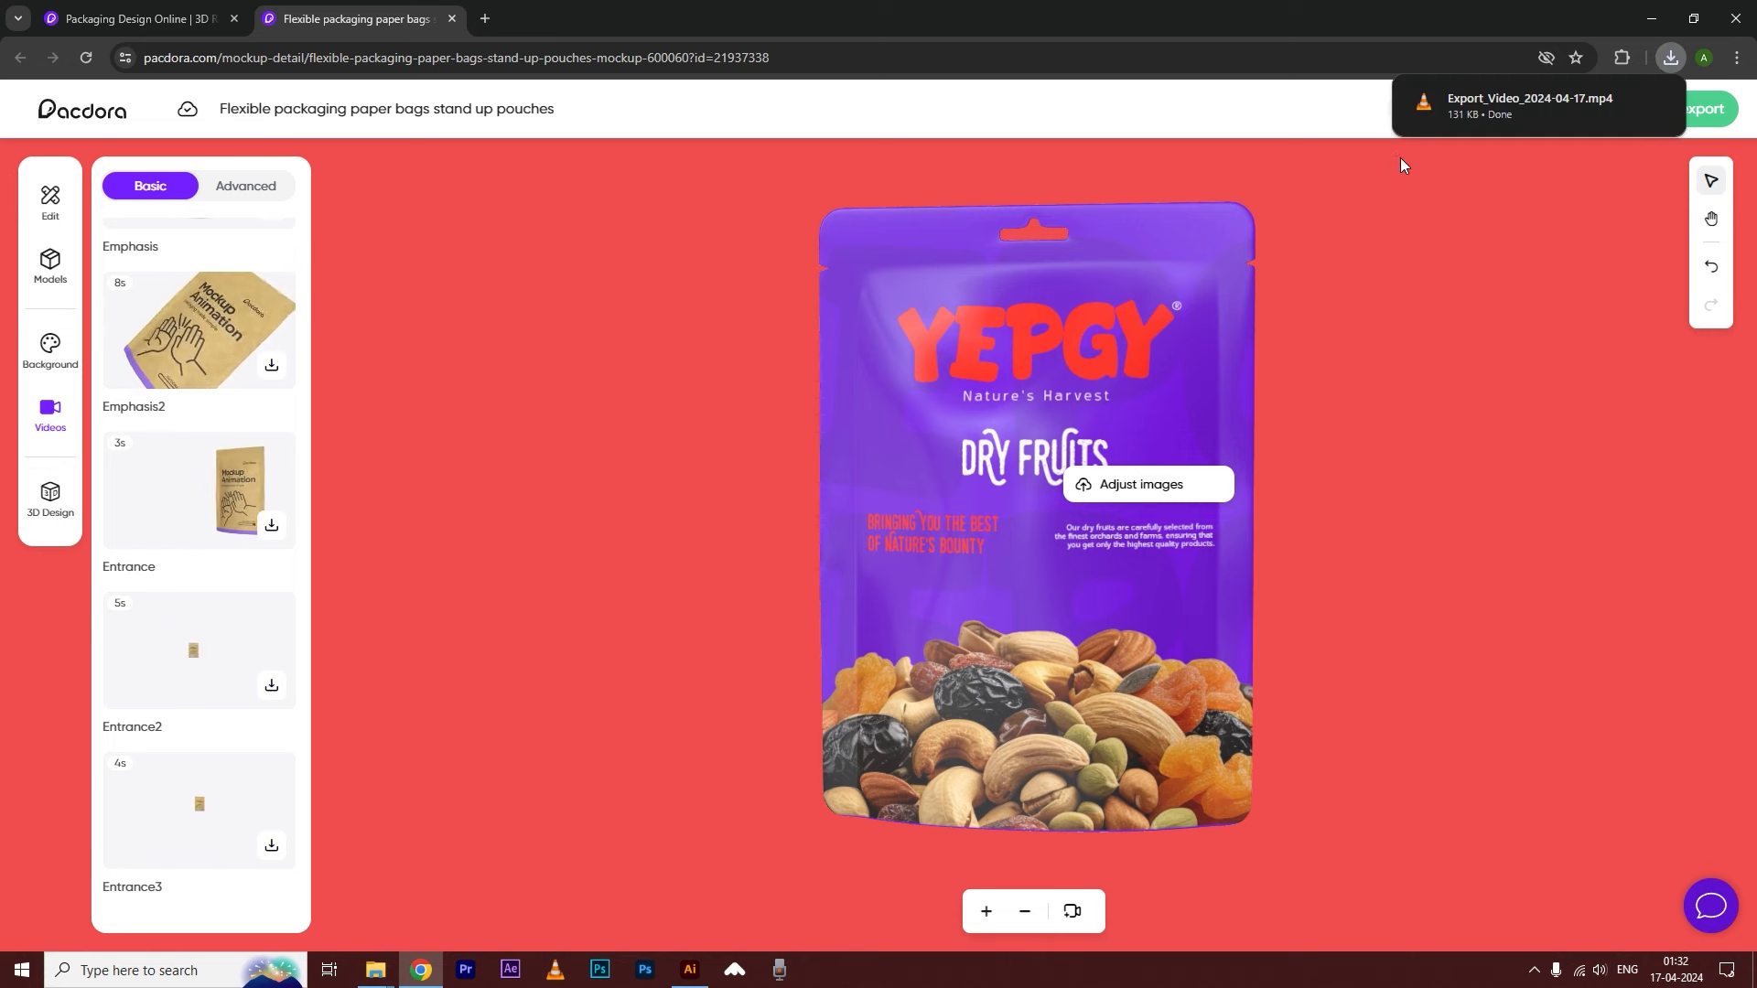
- Play the downloaded Export_Video_2024-04-17.mp4 in VLC media player, and close both the player and the pouch mockup editor
click(1514, 114)
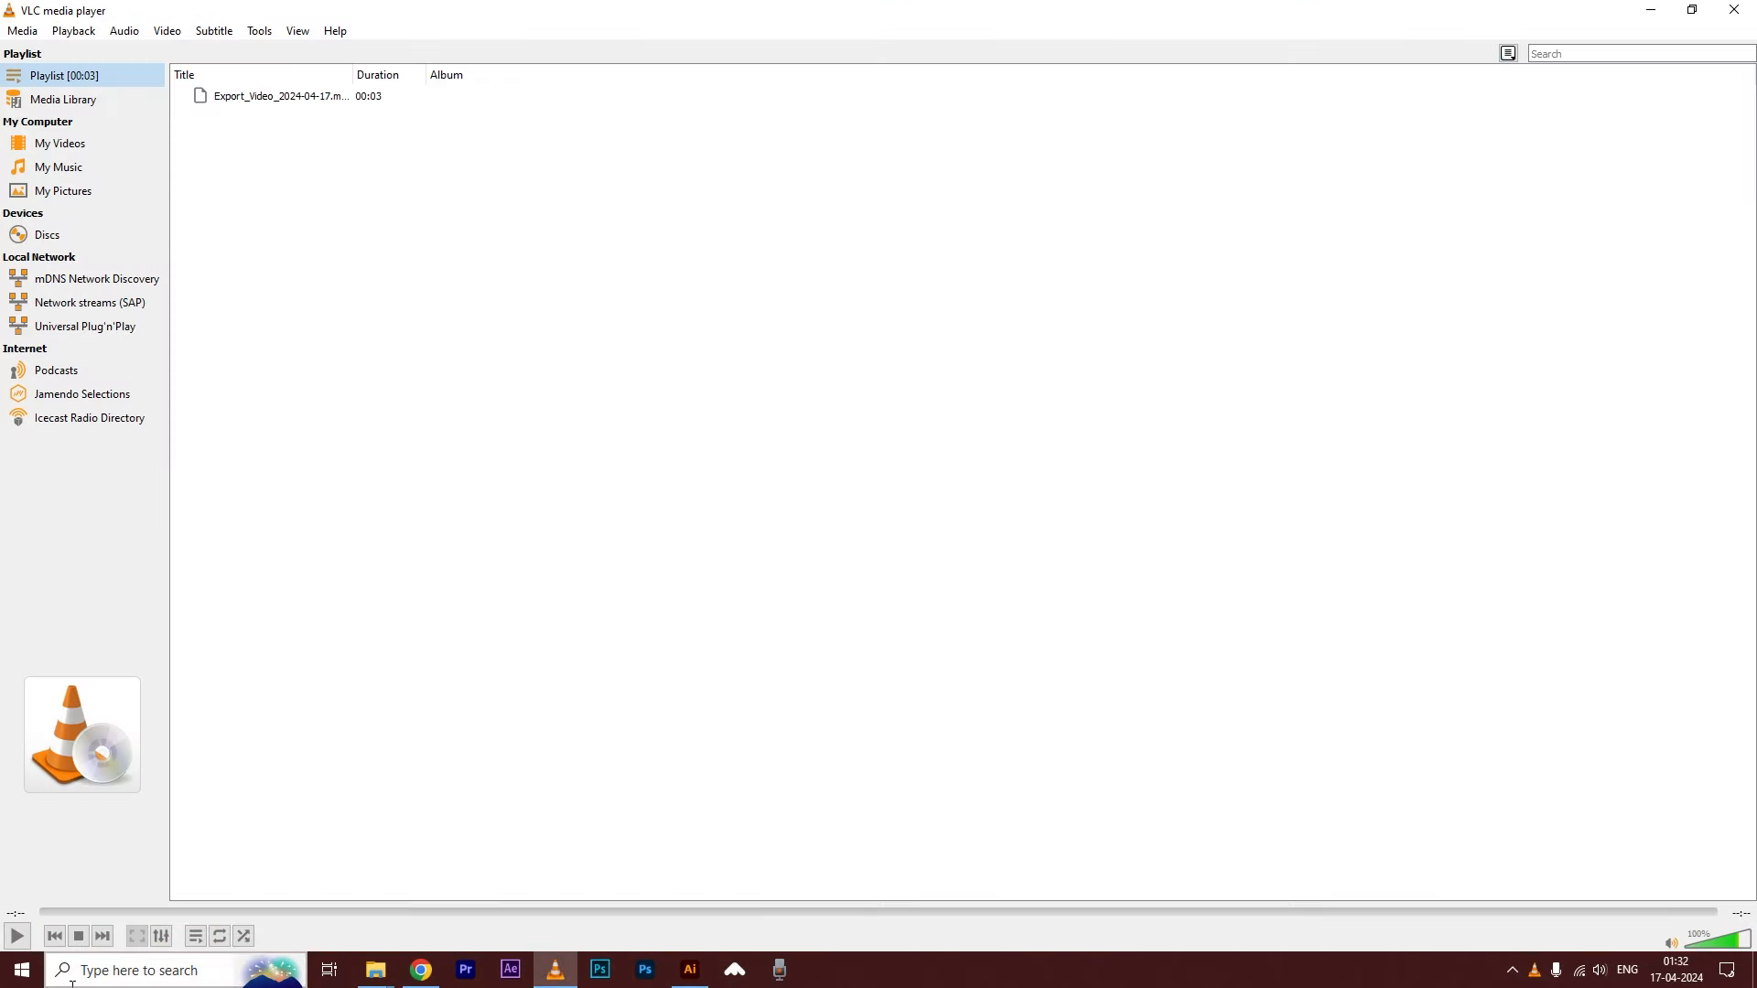
click(17, 935)
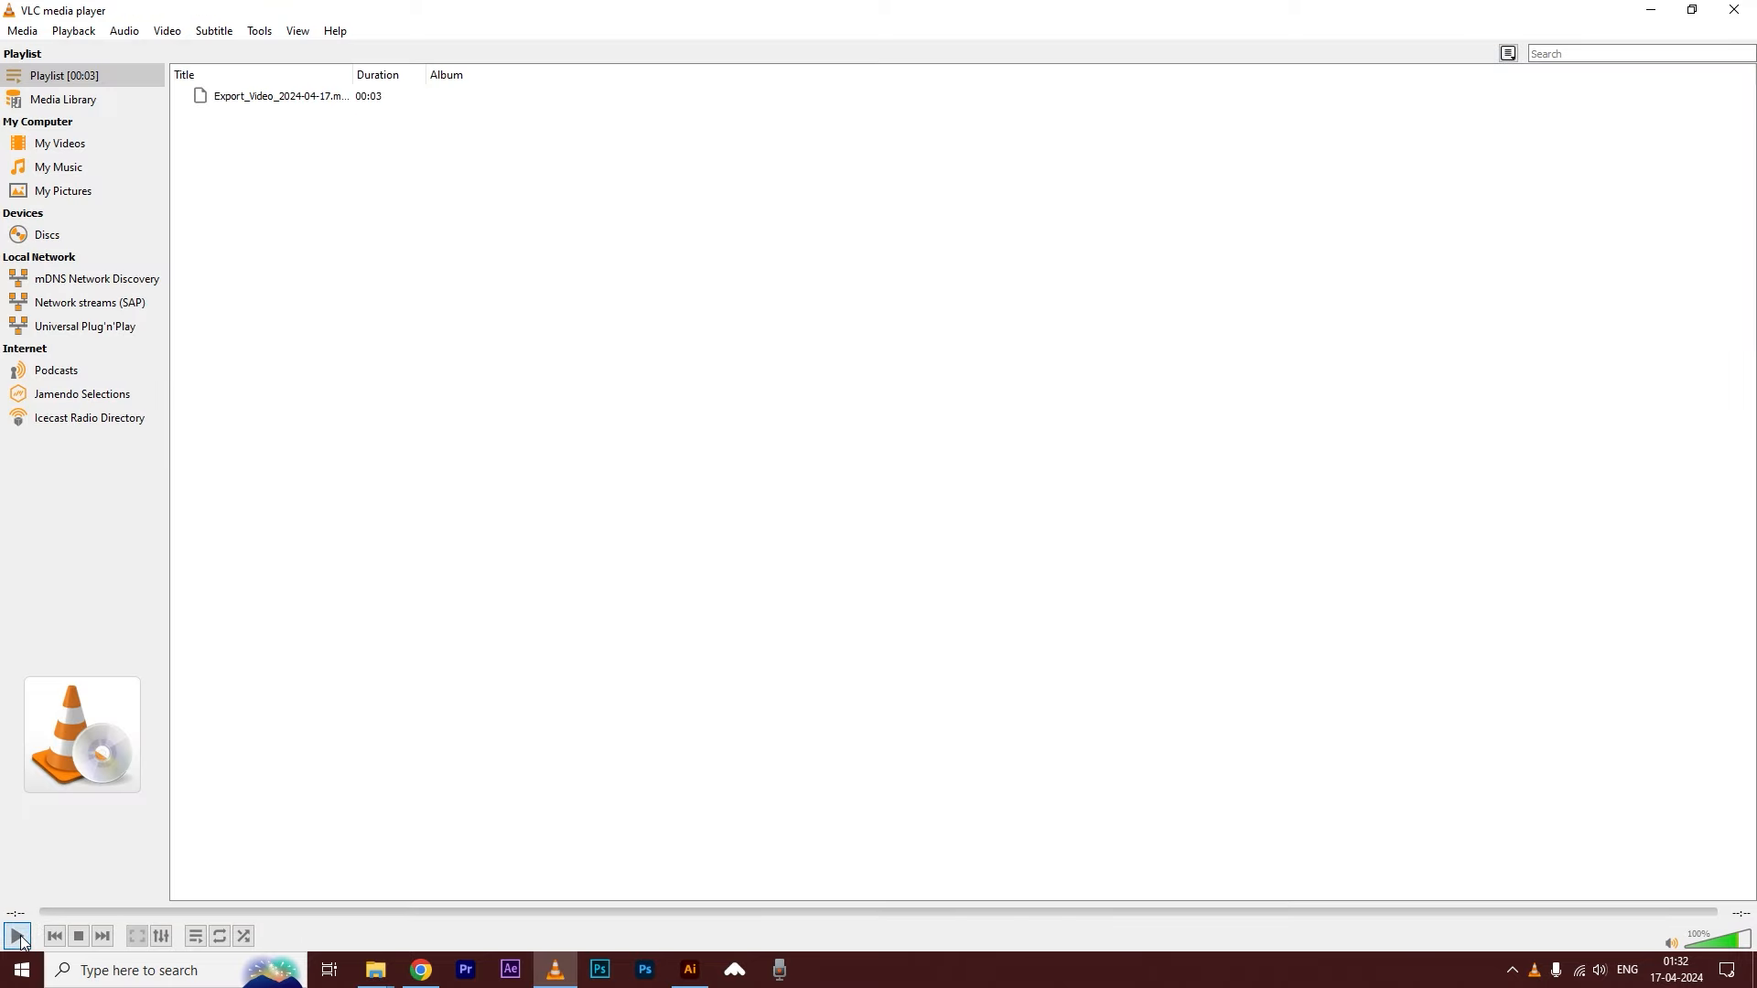
click(16, 935)
click(1733, 20)
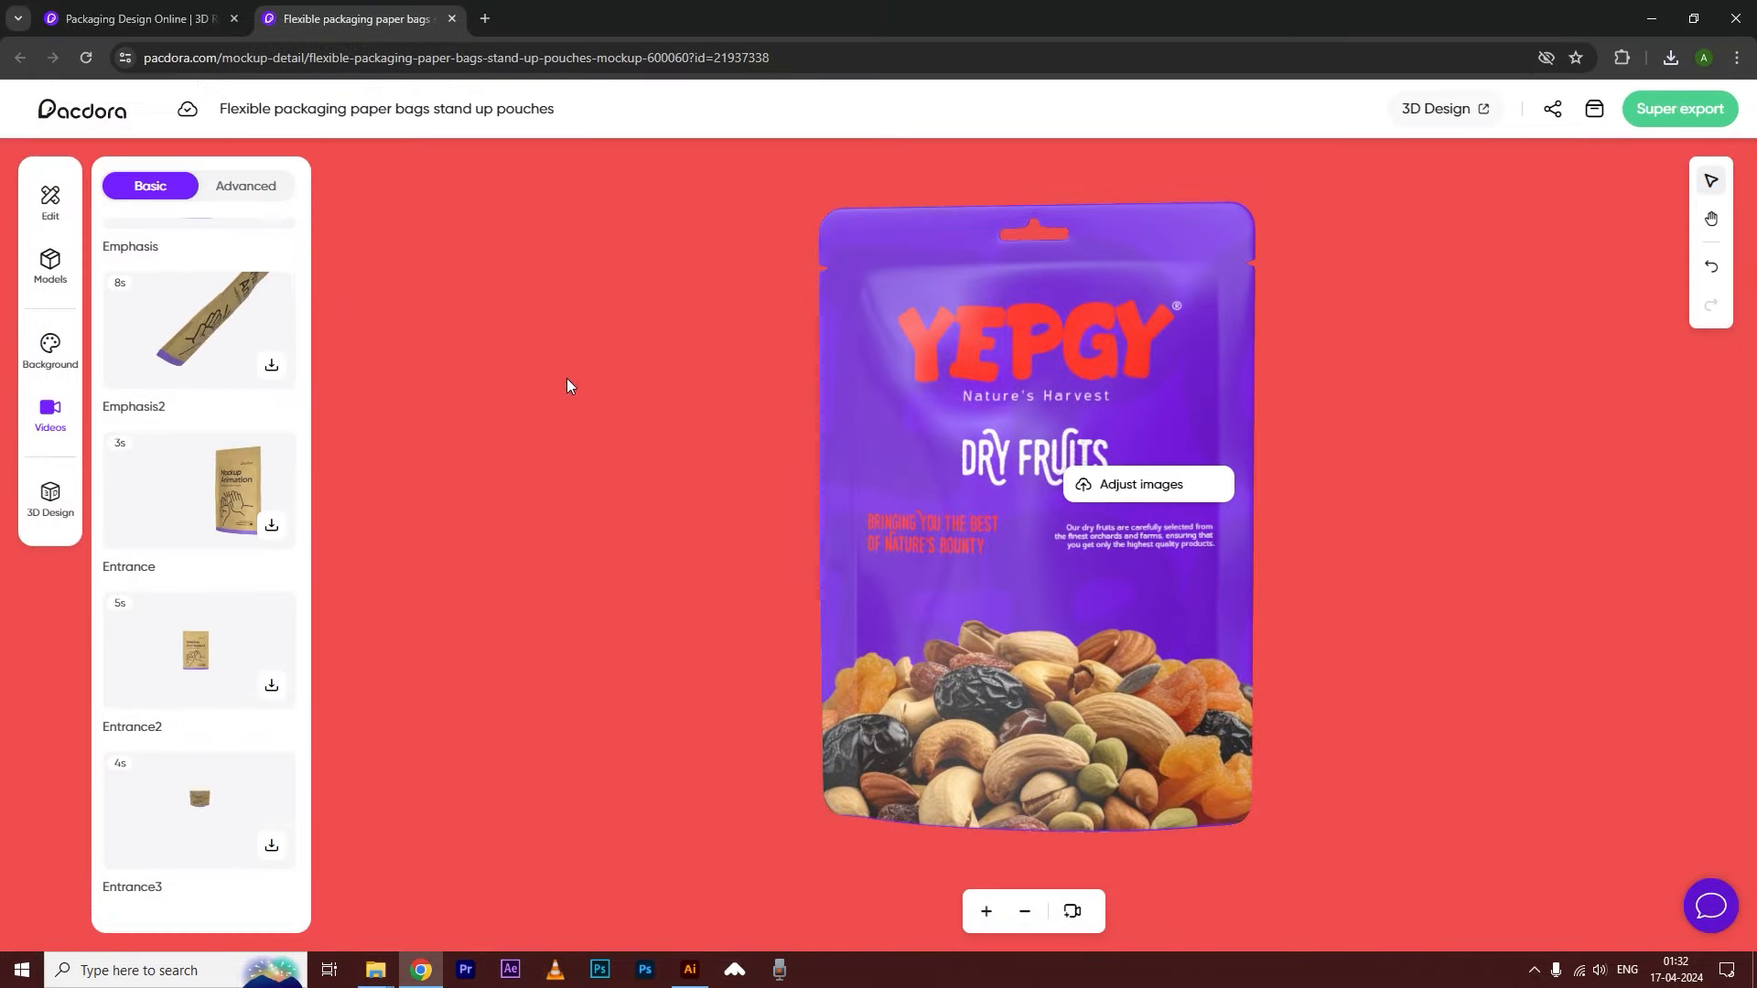
click(451, 21)
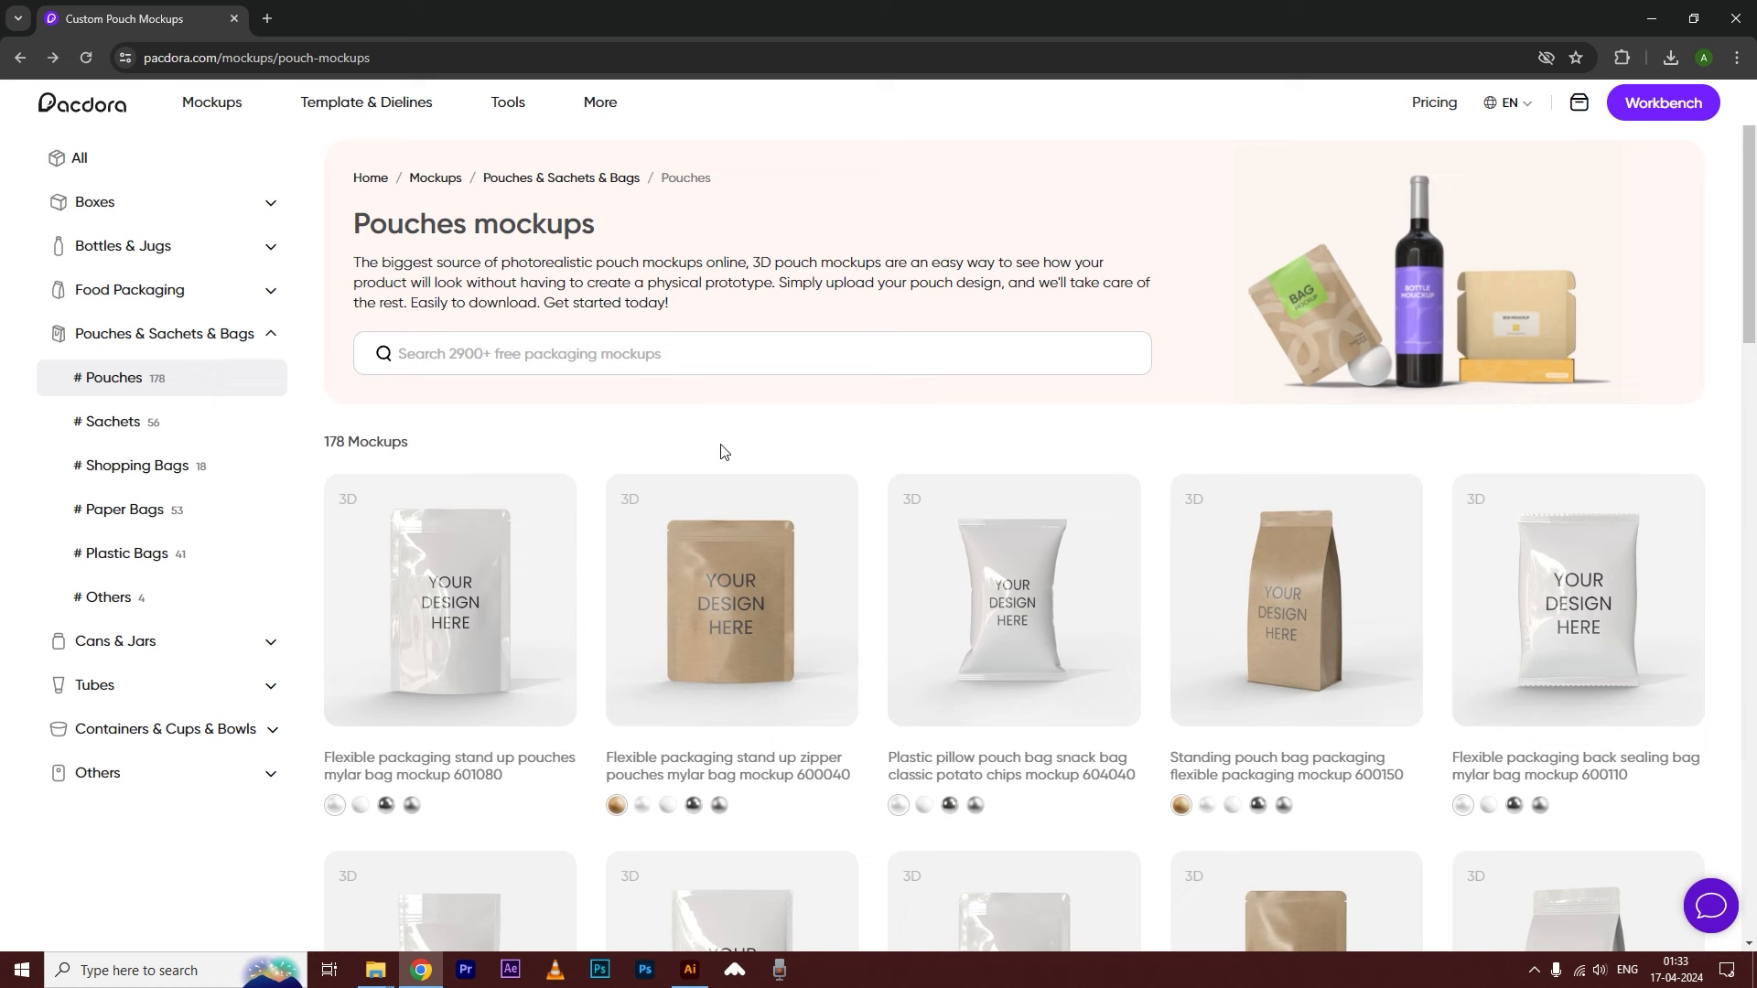